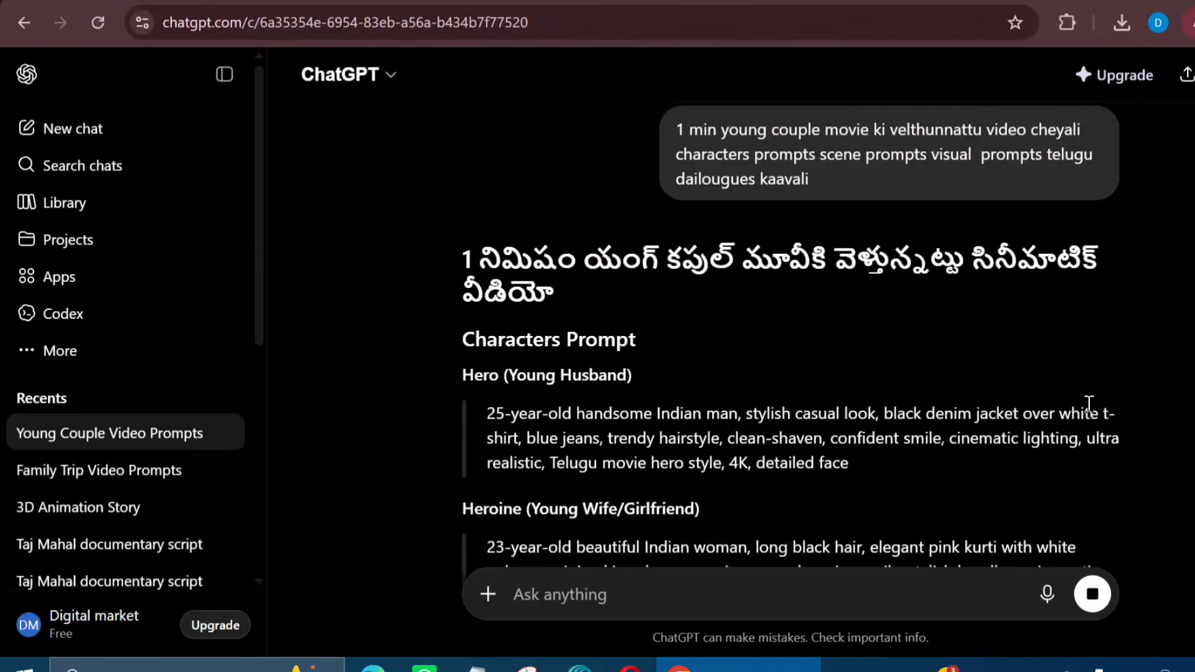
# Read through the generated character prompts, scene visual prompts and Telugu dialogues of the young couple movie script
pyautogui.scroll(-3, 925, 359)
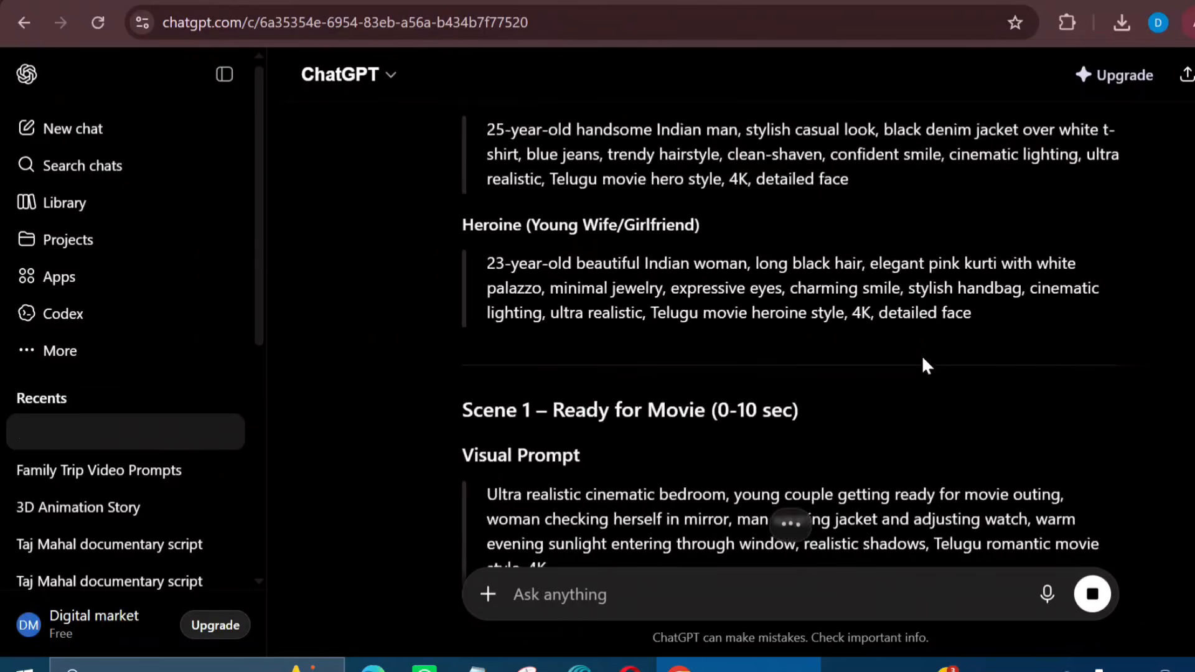
pyautogui.scroll(2, 925, 359)
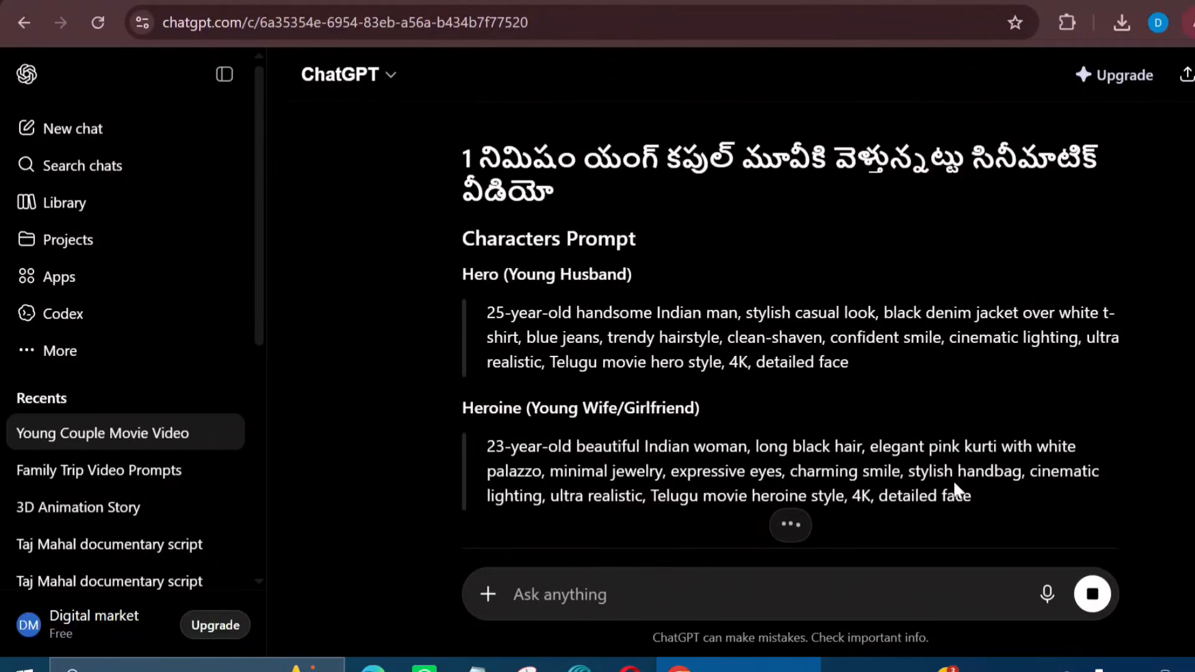
pyautogui.scroll(-6, 954, 479)
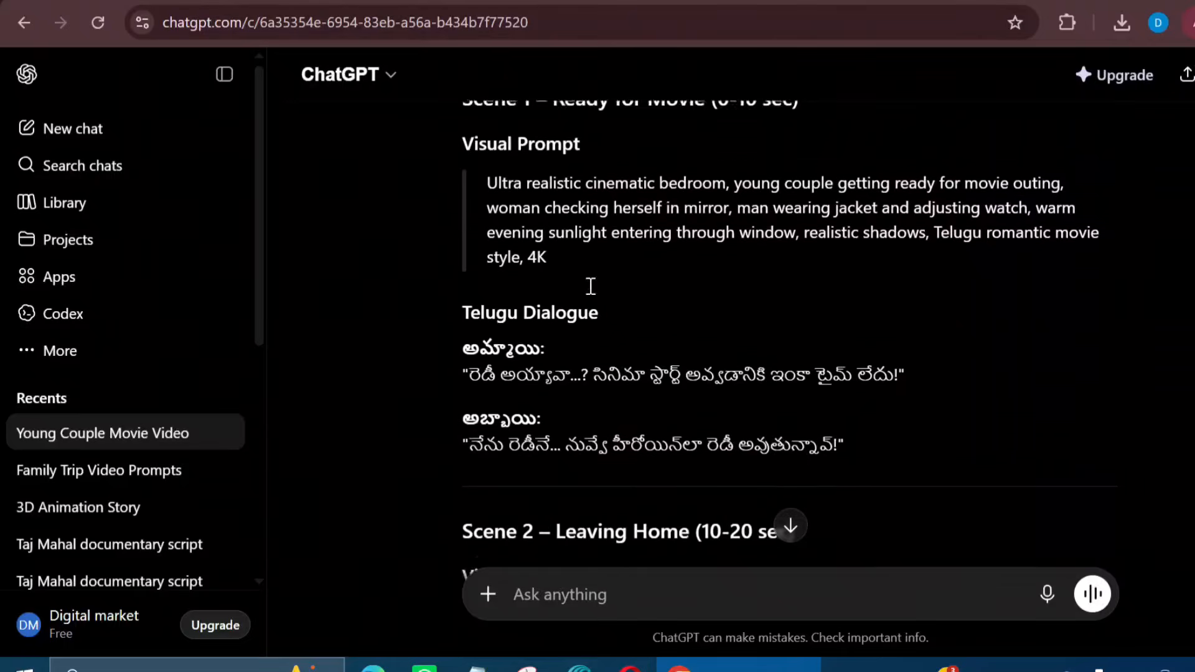
pyautogui.scroll(-9, 590, 286)
pyautogui.scroll(1, 588, 284)
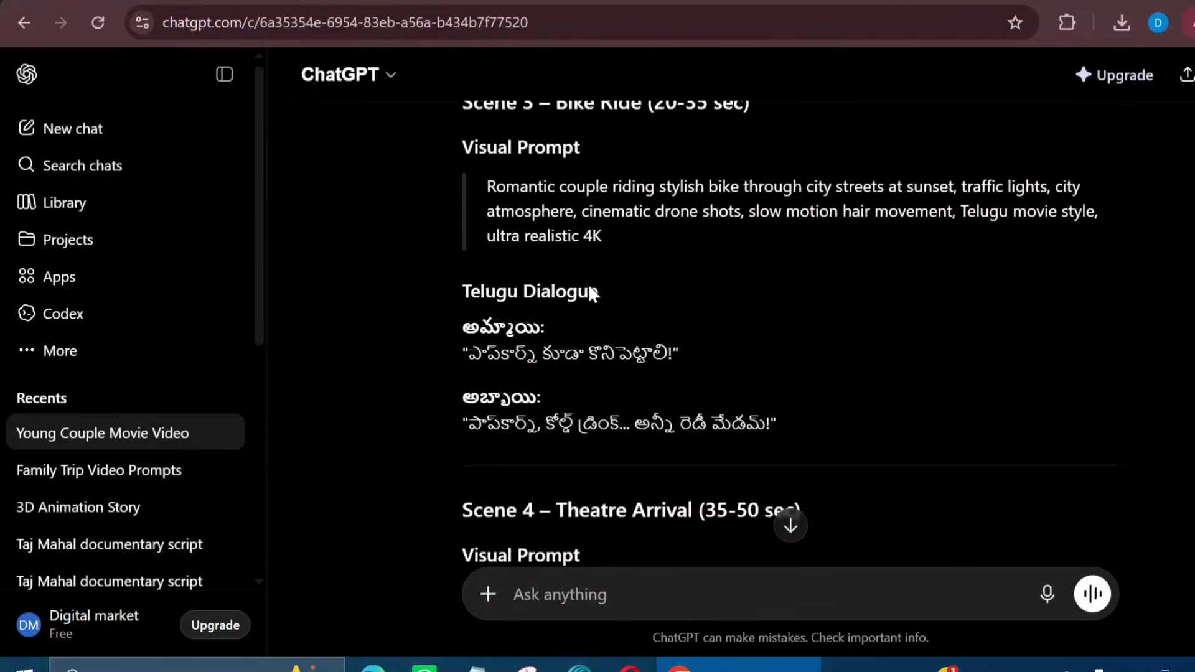
pyautogui.scroll(-10, 588, 283)
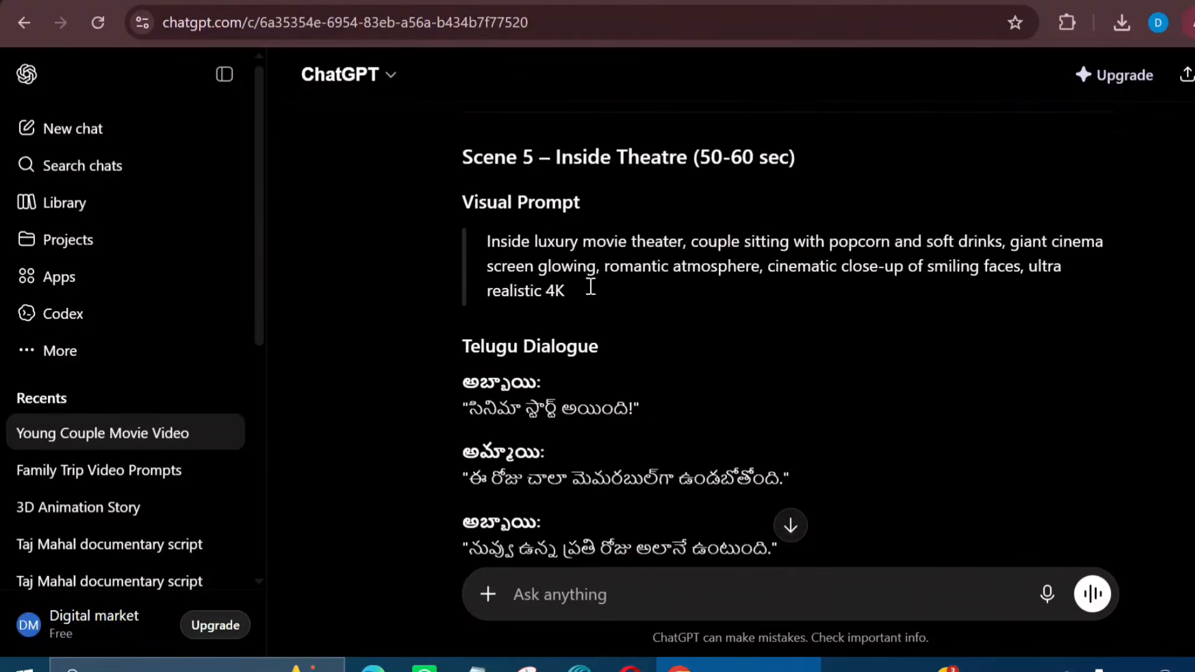
pyautogui.scroll(-4, 591, 287)
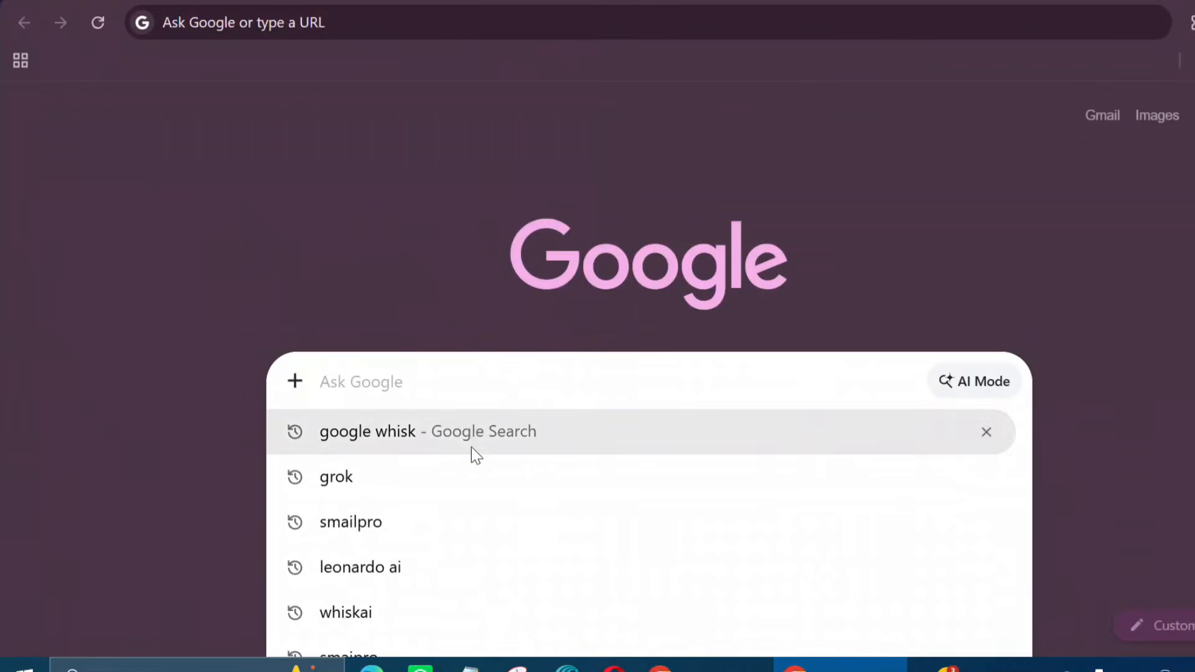
# Search Google for "google whisk", enter Google Flow from its welcome message and create a new project
pyautogui.click(471, 445)
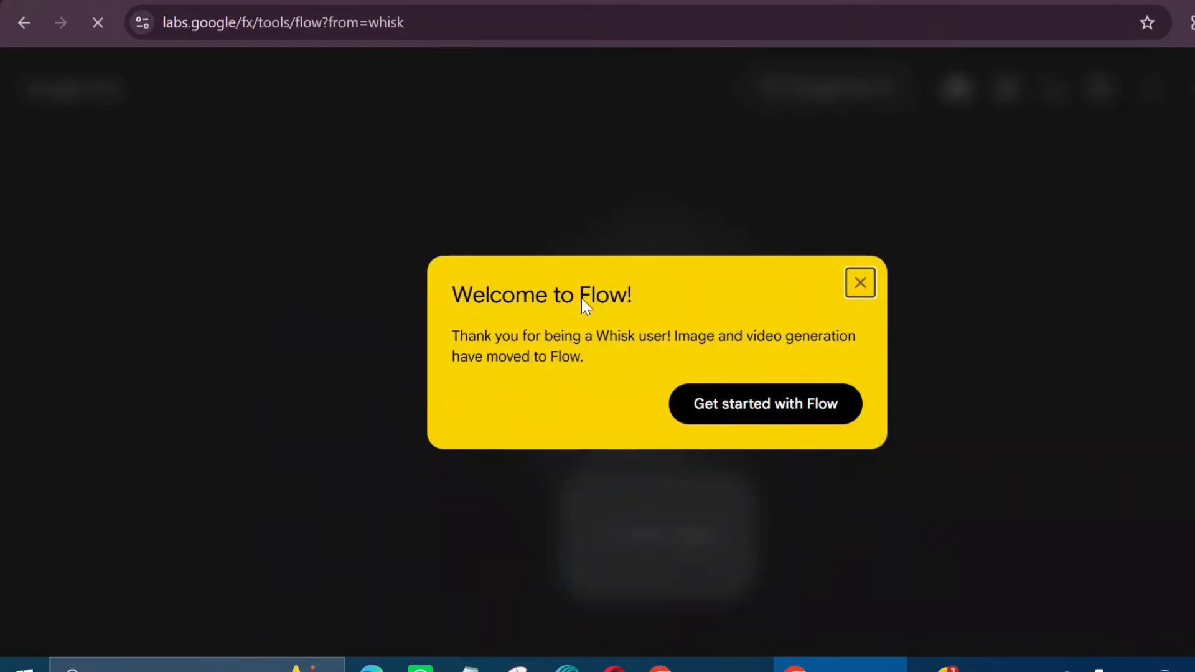
pyautogui.click(795, 405)
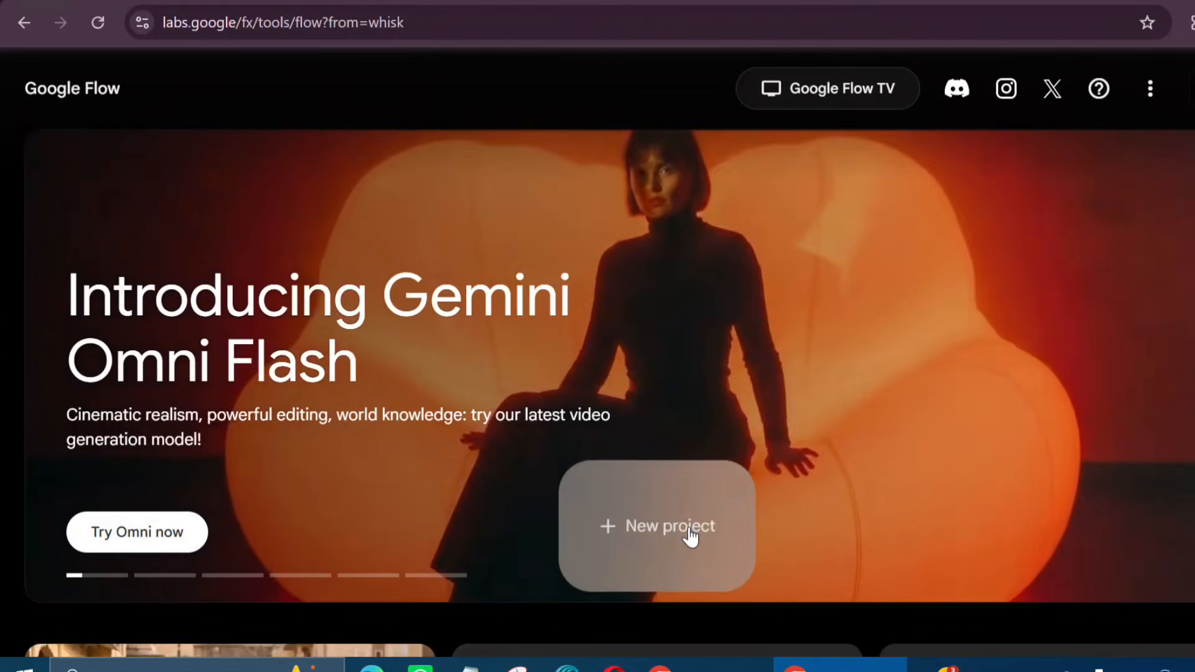
pyautogui.click(690, 537)
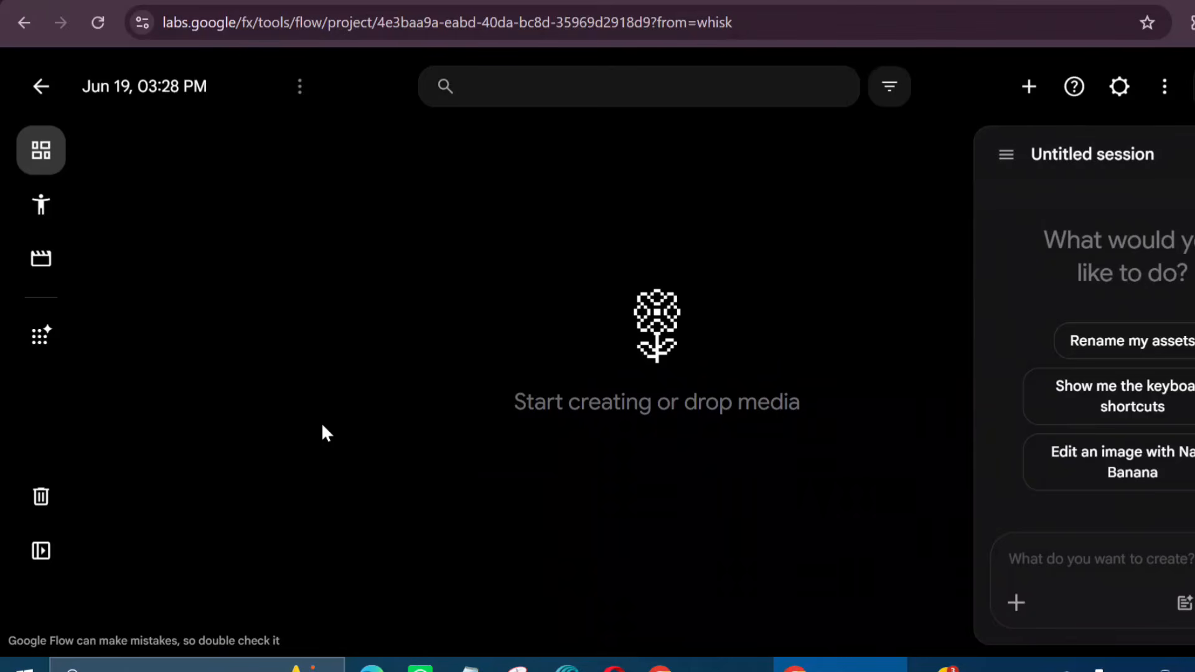
# Find the Whisk tool by Google in Flow's tool gallery and open it
pyautogui.click(40, 352)
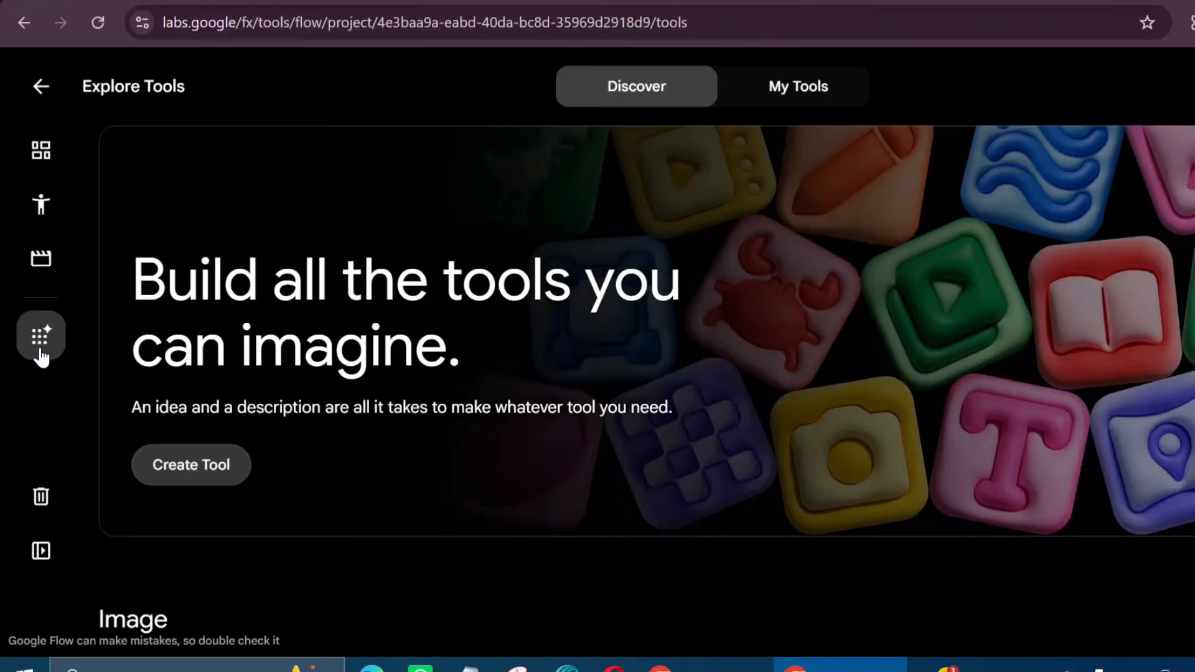
pyautogui.scroll(-15, 554, 394)
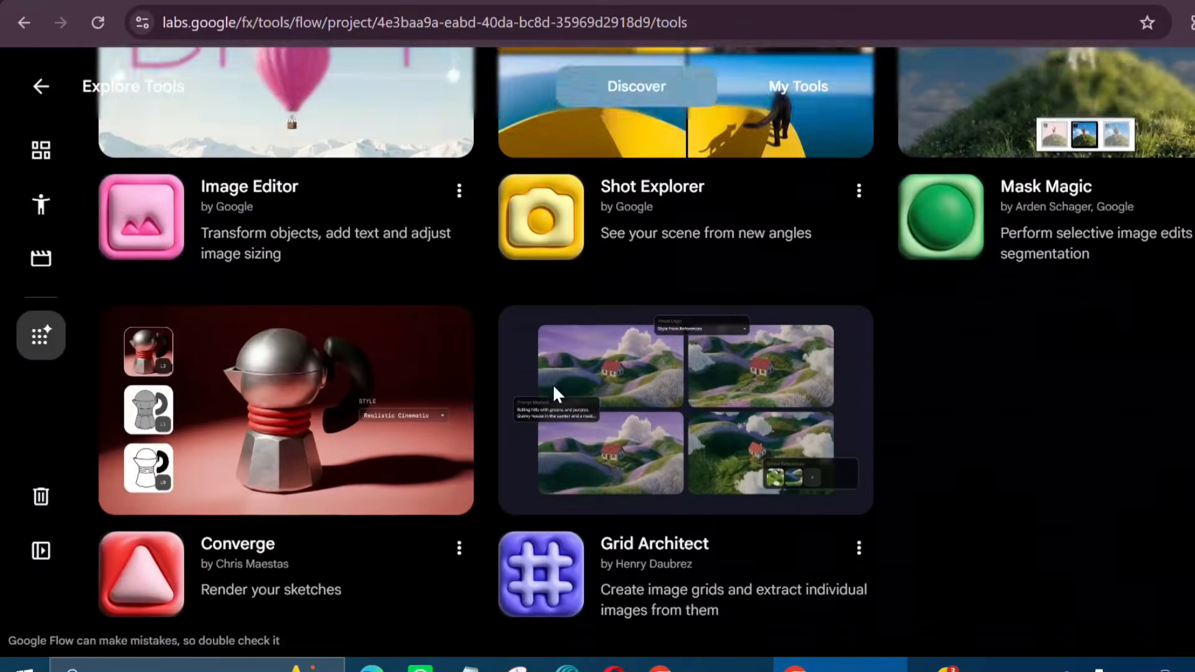
pyautogui.scroll(-20, 554, 394)
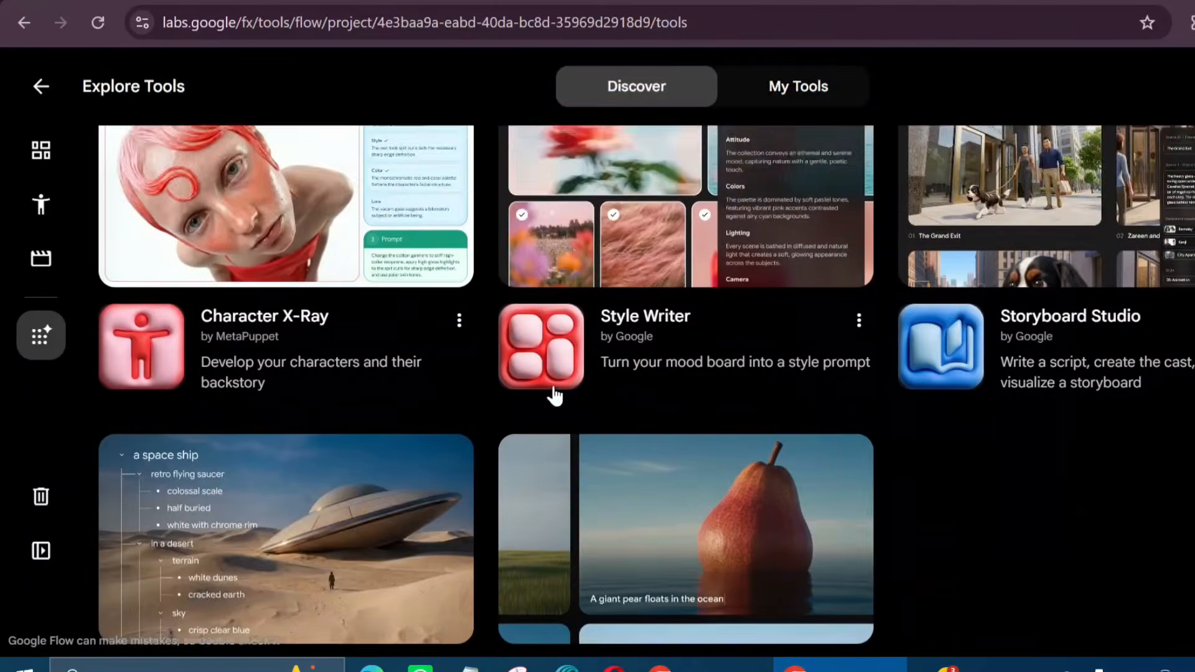
pyautogui.scroll(-10, 554, 396)
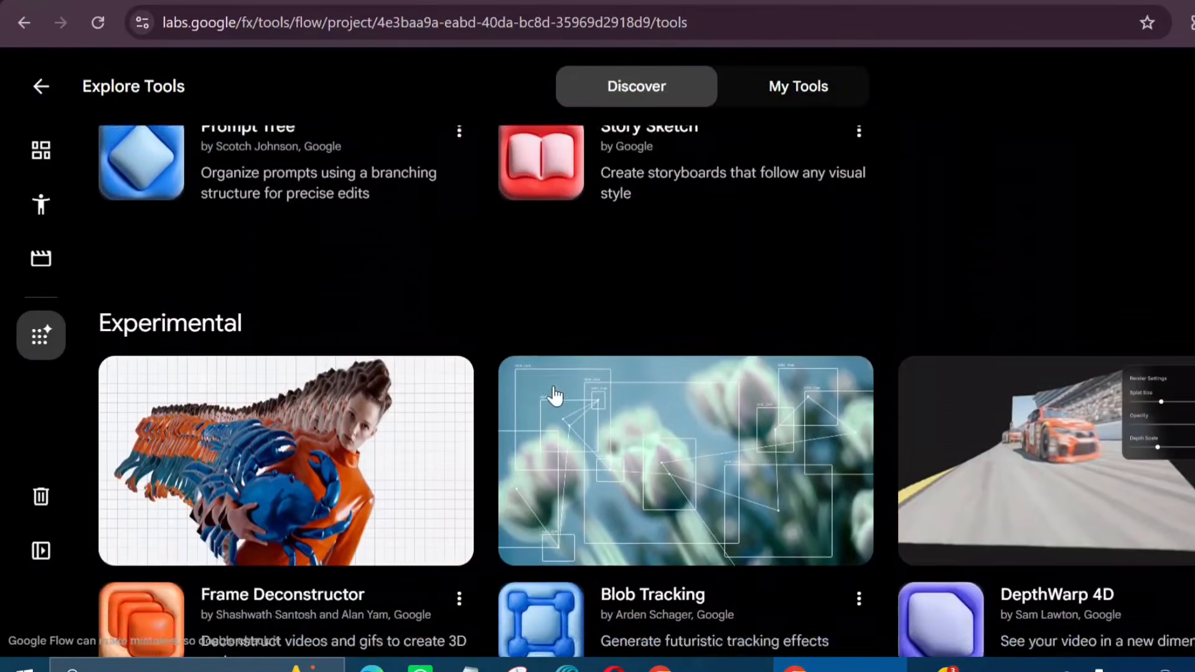
pyautogui.scroll(-4, 554, 396)
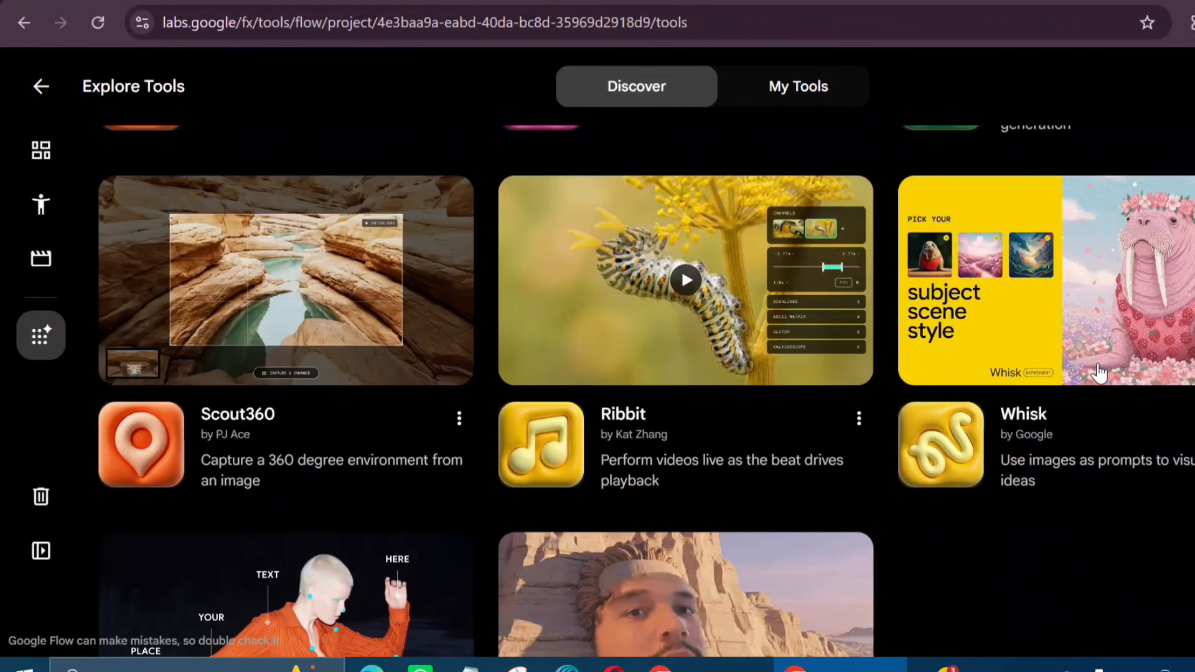
pyautogui.click(1040, 439)
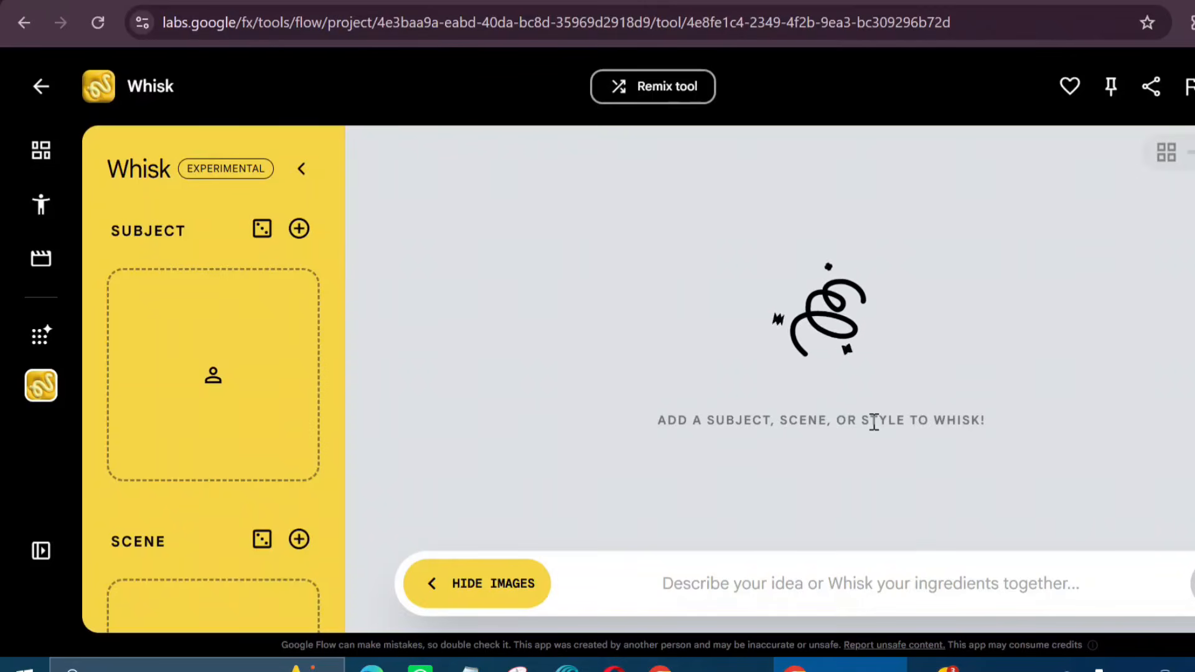
# Examine Whisk's Subject, Scene and Style sections and their text and image input options
pyautogui.moveTo(160, 405)
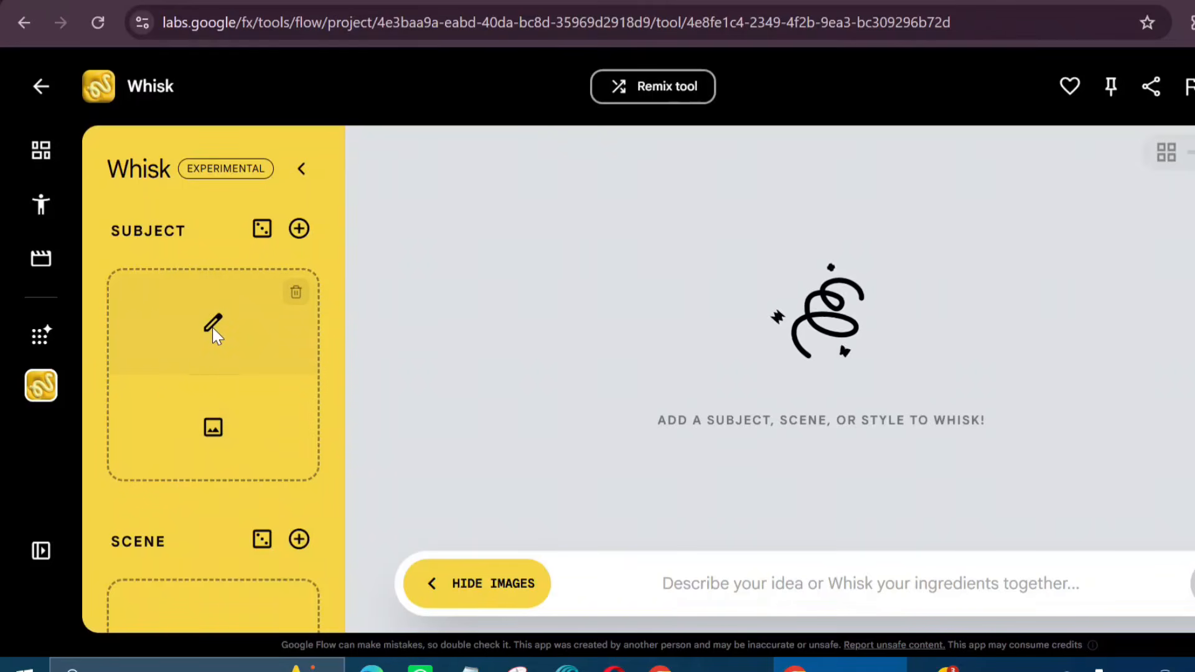
pyautogui.scroll(-1, 212, 327)
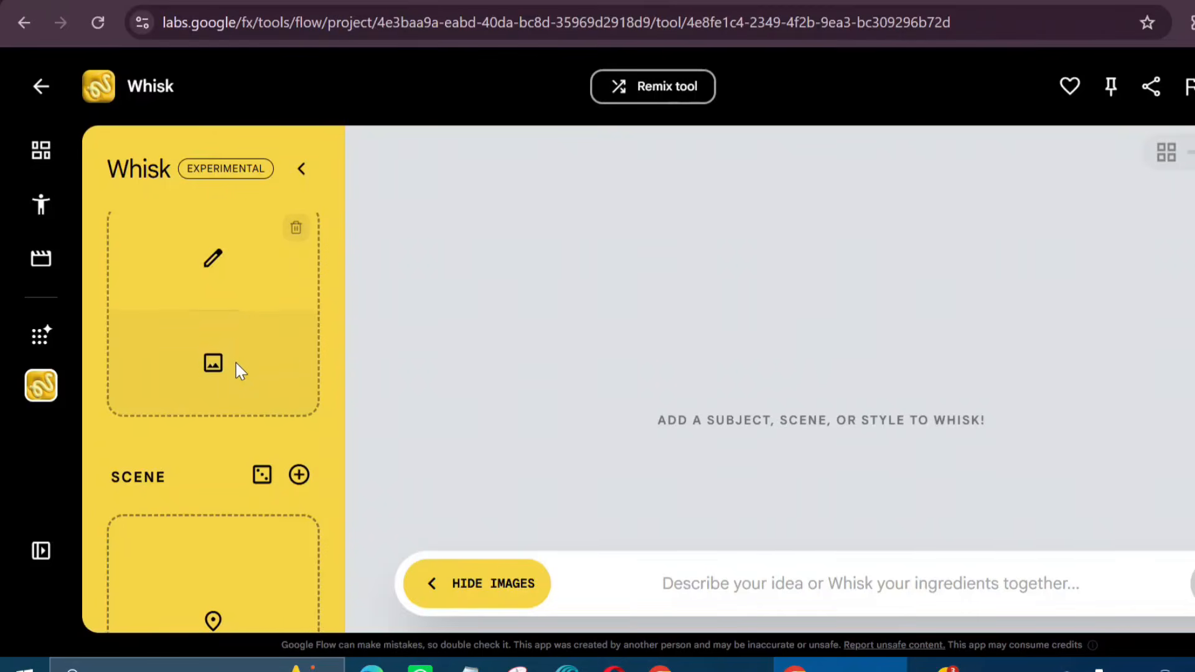
pyautogui.scroll(-2, 236, 367)
pyautogui.scroll(-1, 215, 368)
pyautogui.scroll(-4, 274, 386)
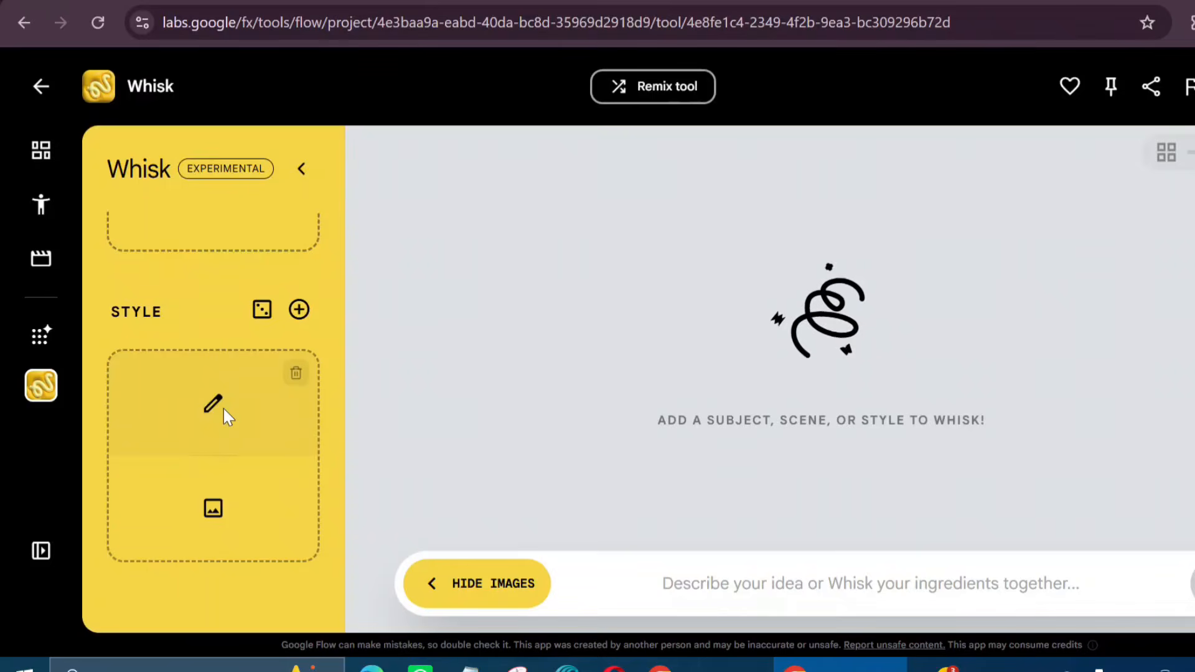
pyautogui.scroll(5, 223, 409)
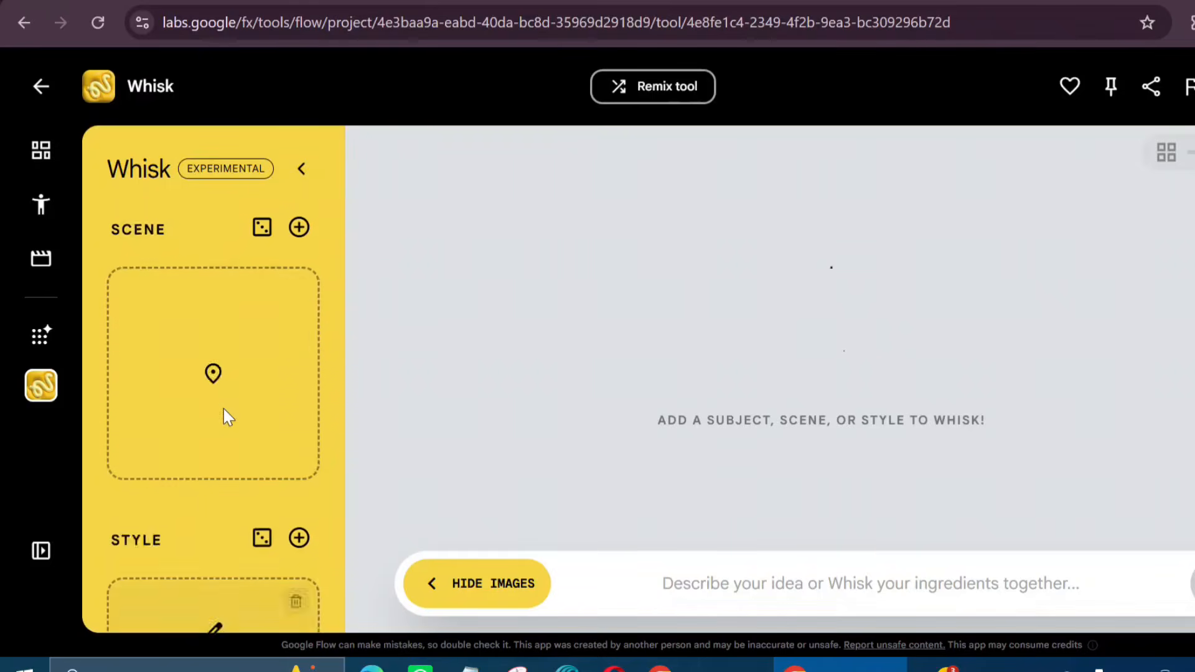
pyautogui.moveTo(204, 396)
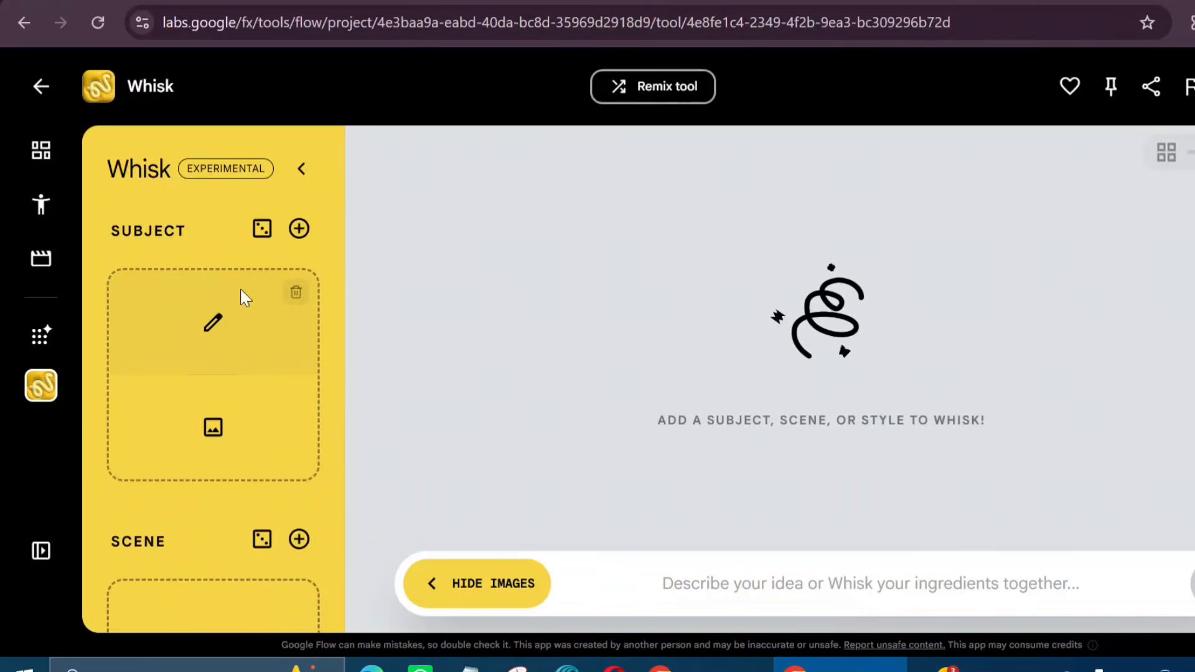
# Open the text prompt for the Whisk subject, switch to ChatGPT and copy the Hero (Young Husband) character description
pyautogui.click(212, 328)
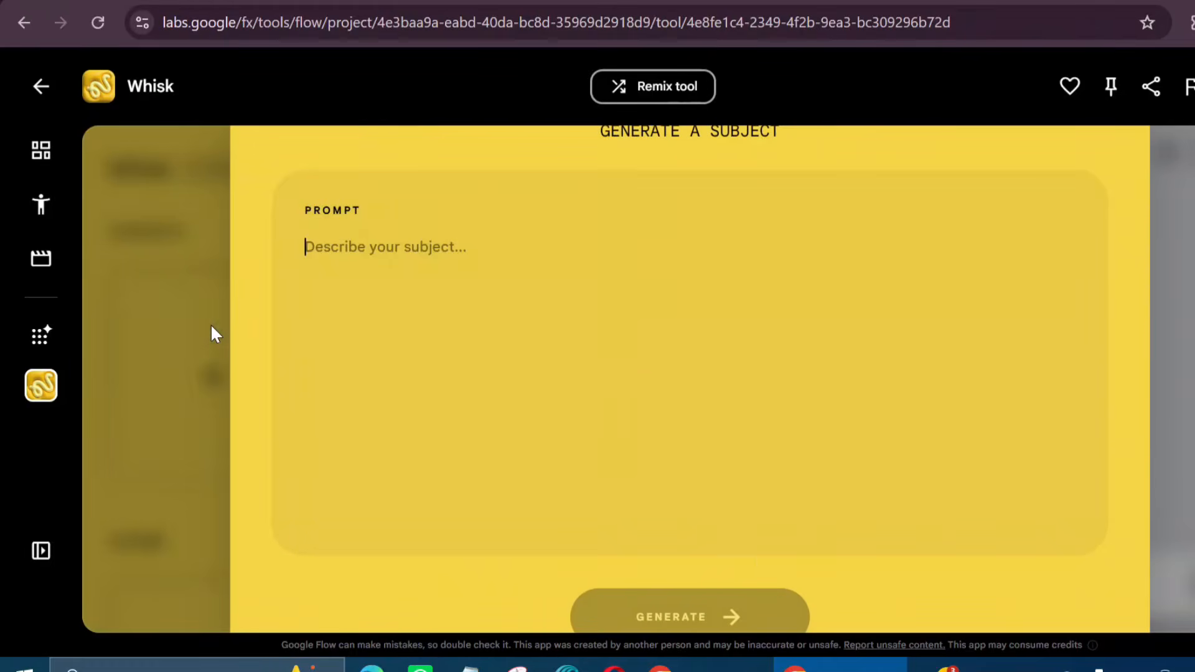
pyautogui.click(692, 664)
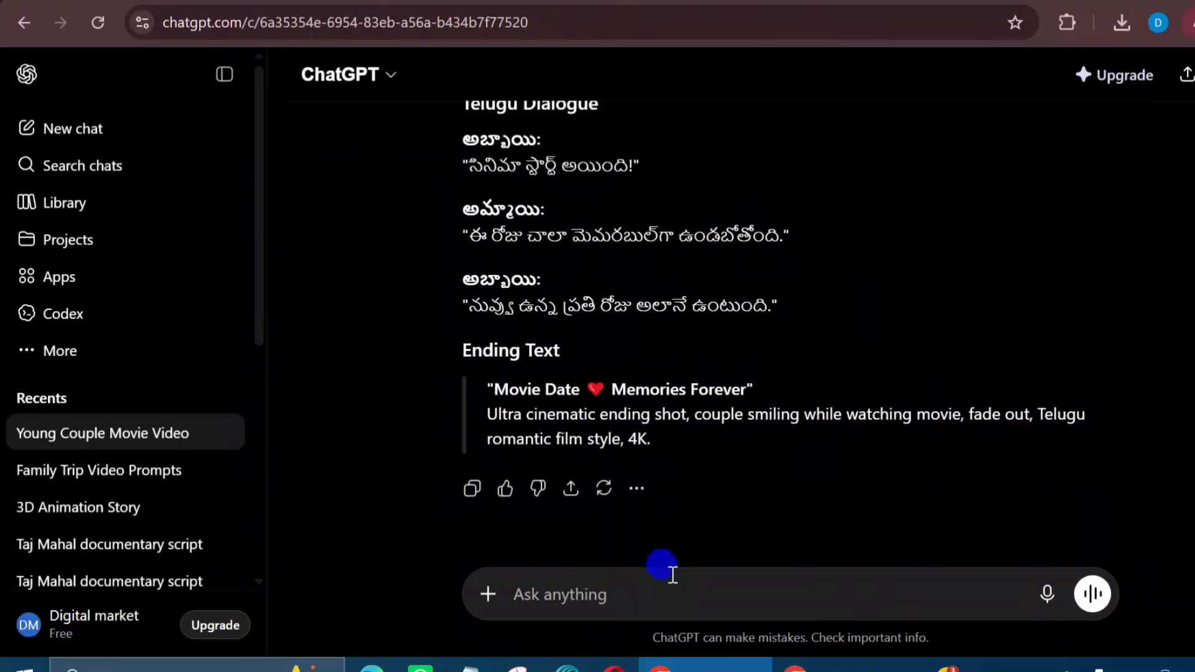
pyautogui.scroll(10, 733, 398)
pyautogui.scroll(15, 735, 404)
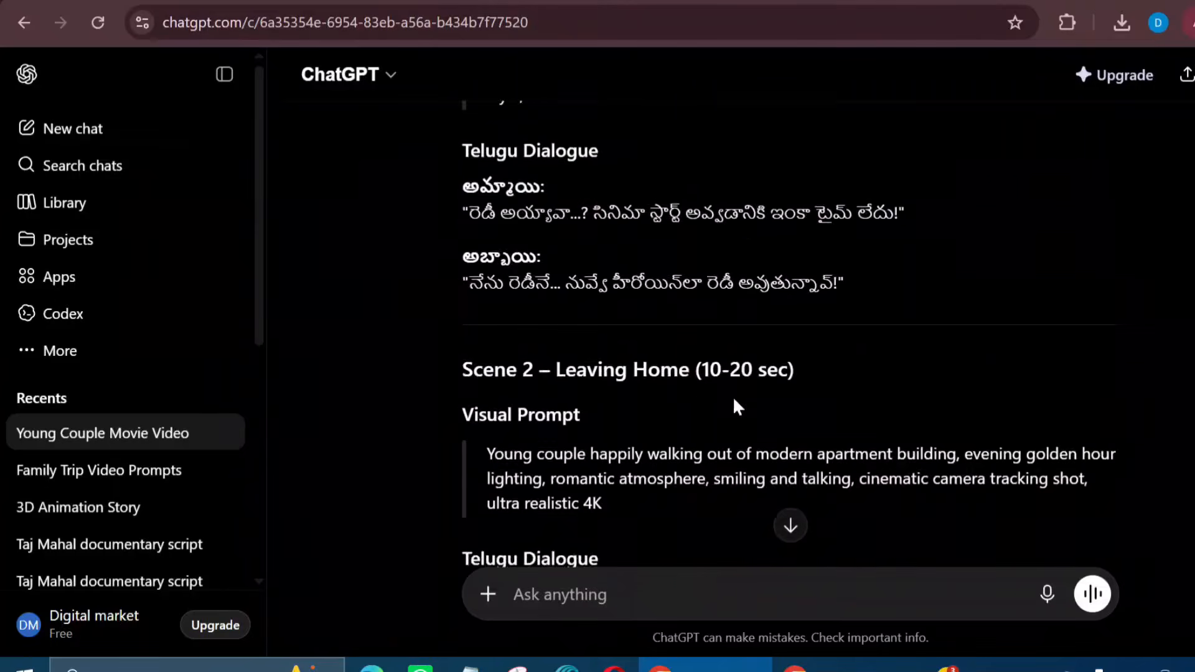
pyautogui.scroll(3, 733, 398)
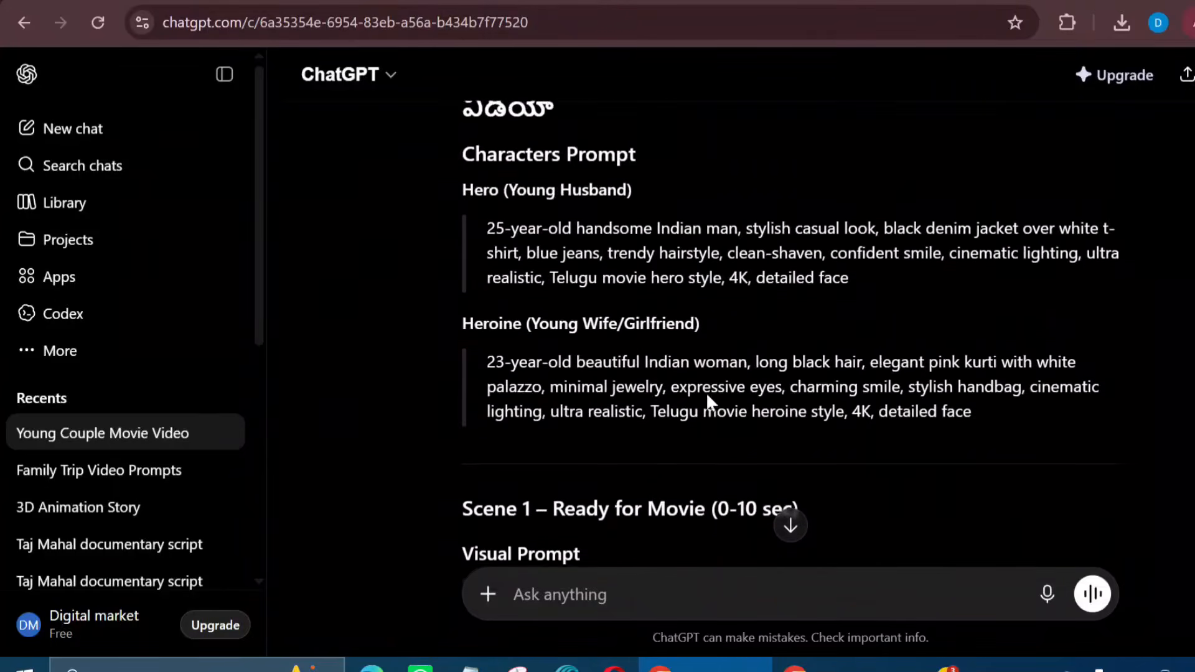
pyautogui.moveTo(493, 216); pyautogui.dragTo(891, 290)
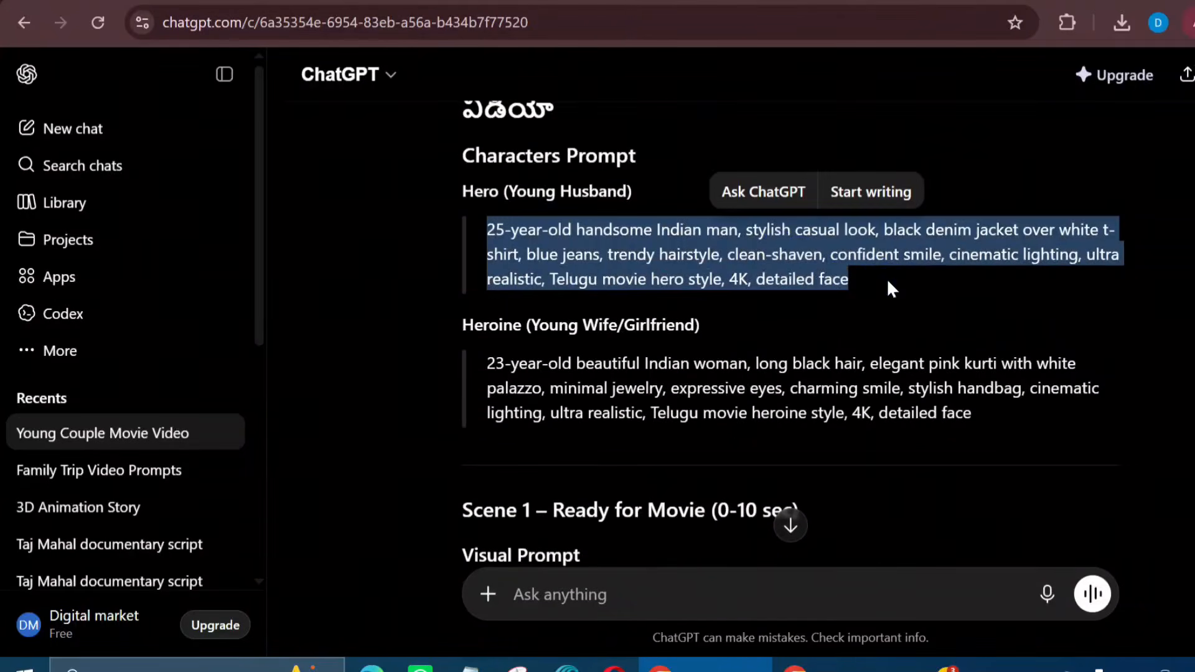
pyautogui.rightClick(672, 254)
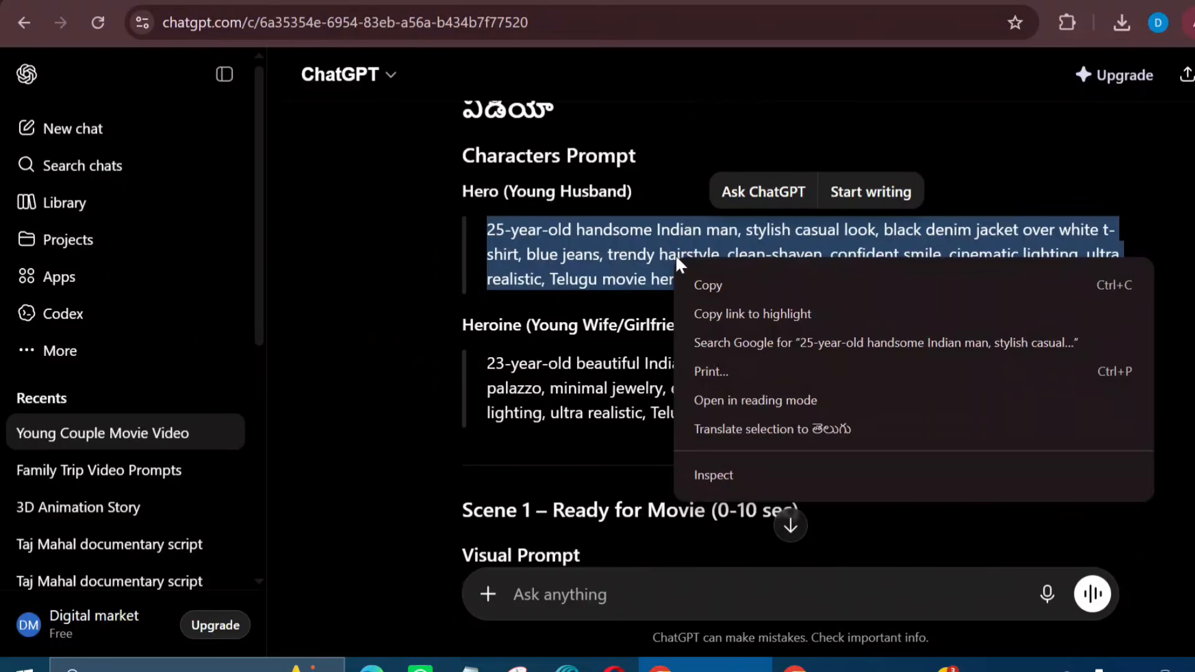
pyautogui.click(703, 284)
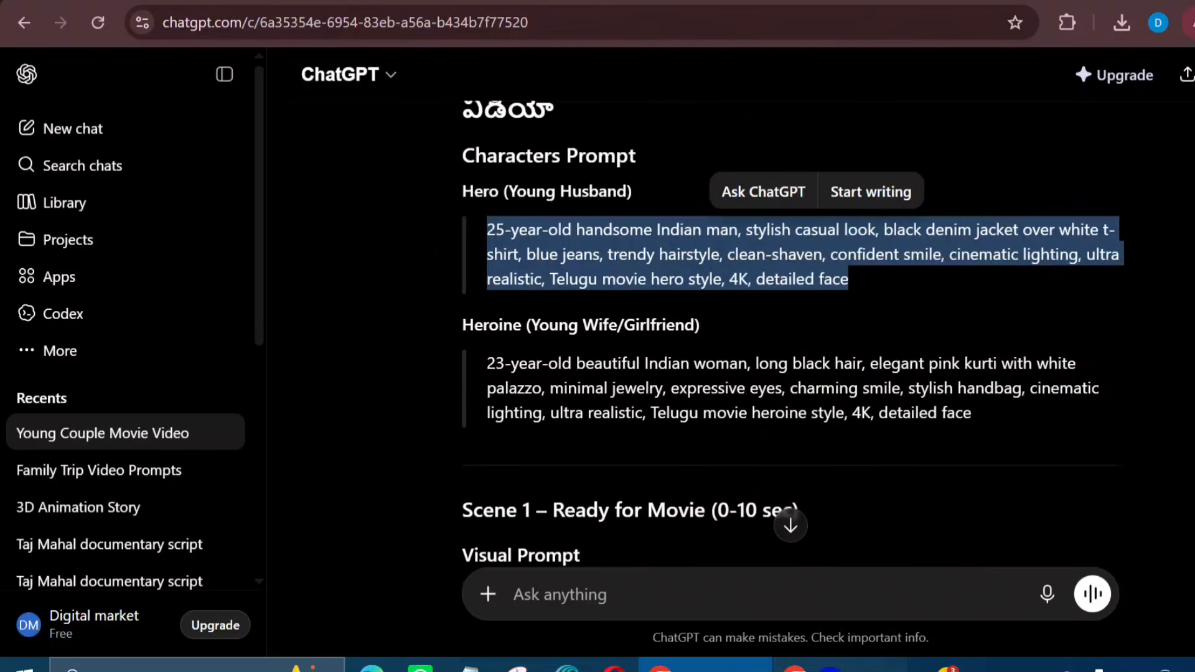
# Back in Whisk, paste the copied 25-year-old hero description as the subject prompt and generate the subject
pyautogui.click(823, 667)
pyautogui.click(457, 249)
pyautogui.rightClick(457, 250)
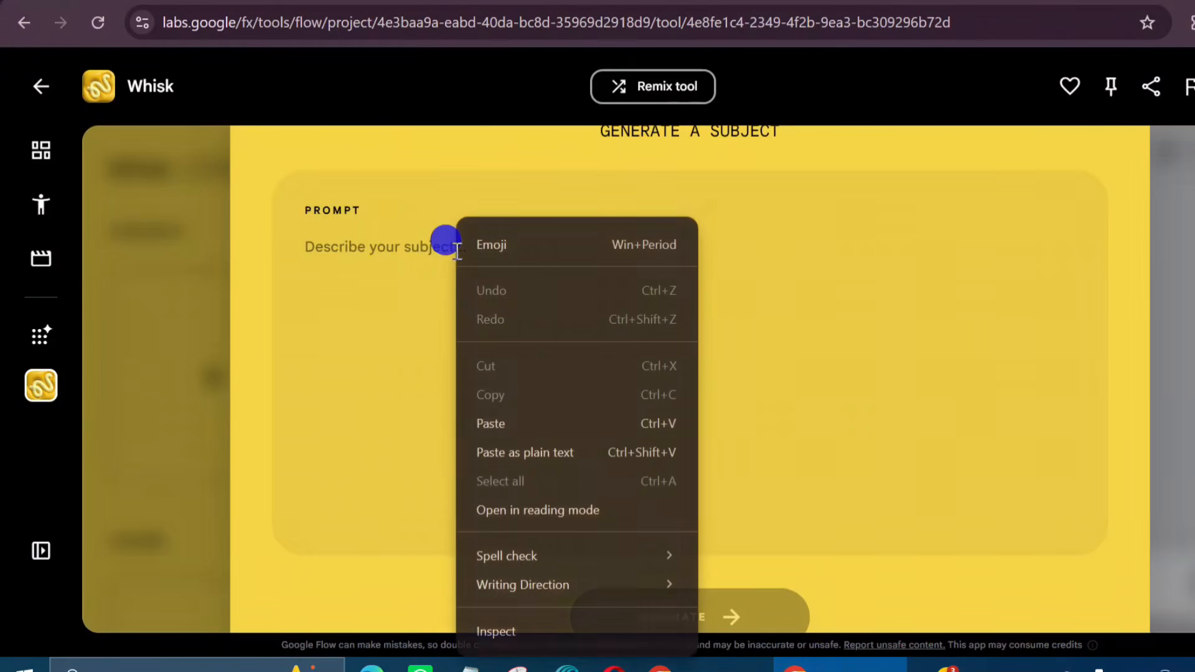
pyautogui.click(502, 424)
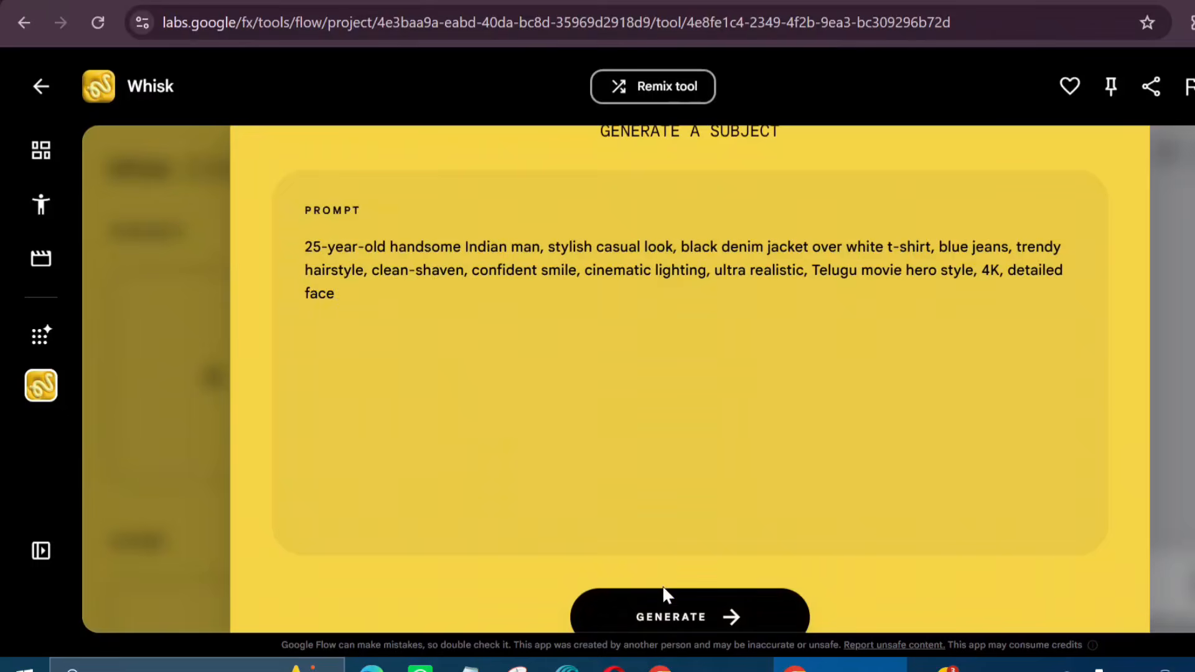
pyautogui.click(668, 613)
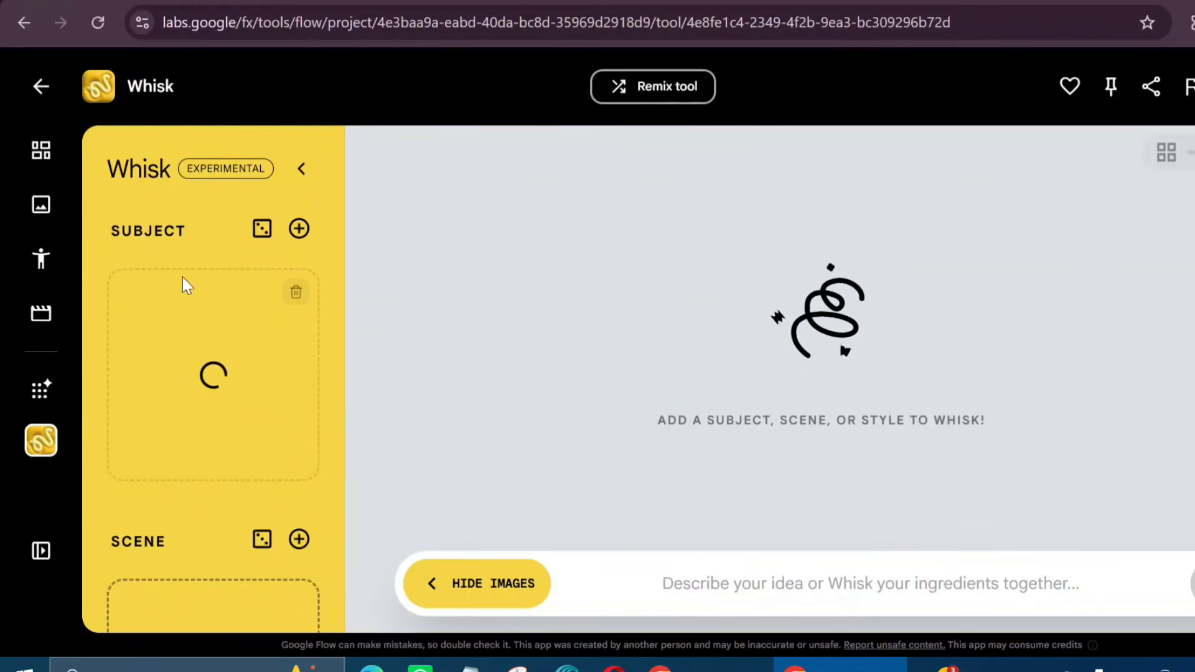
# Add a second subject slot in Whisk and open its text prompt
pyautogui.click(298, 241)
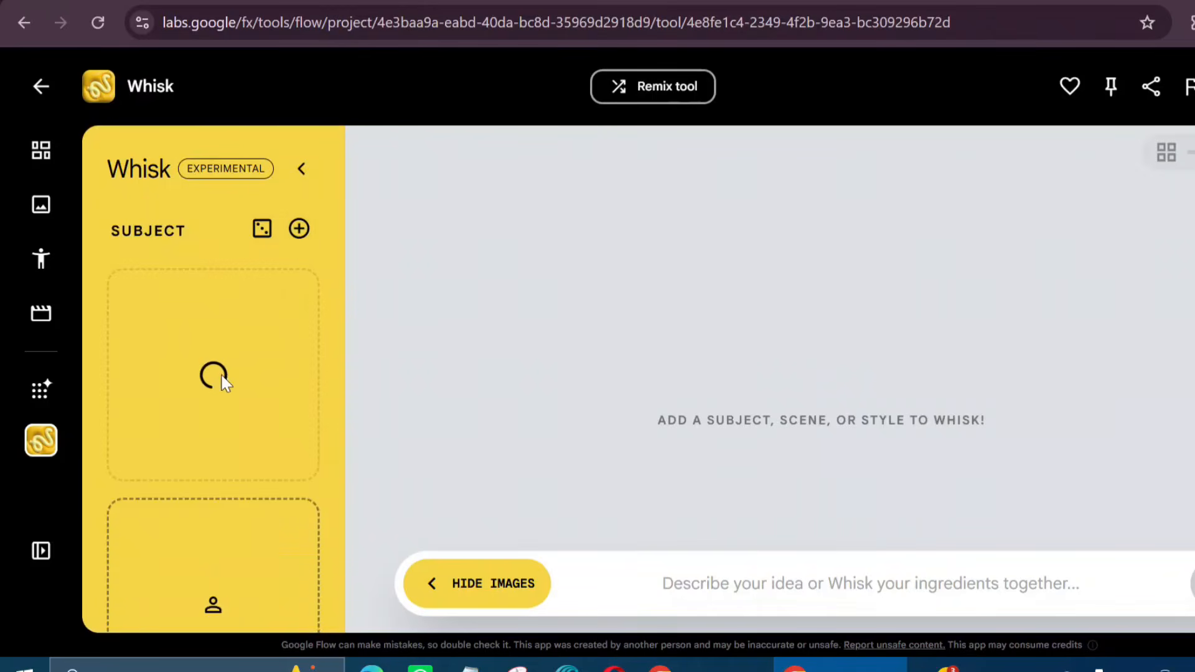
pyautogui.scroll(-2, 215, 517)
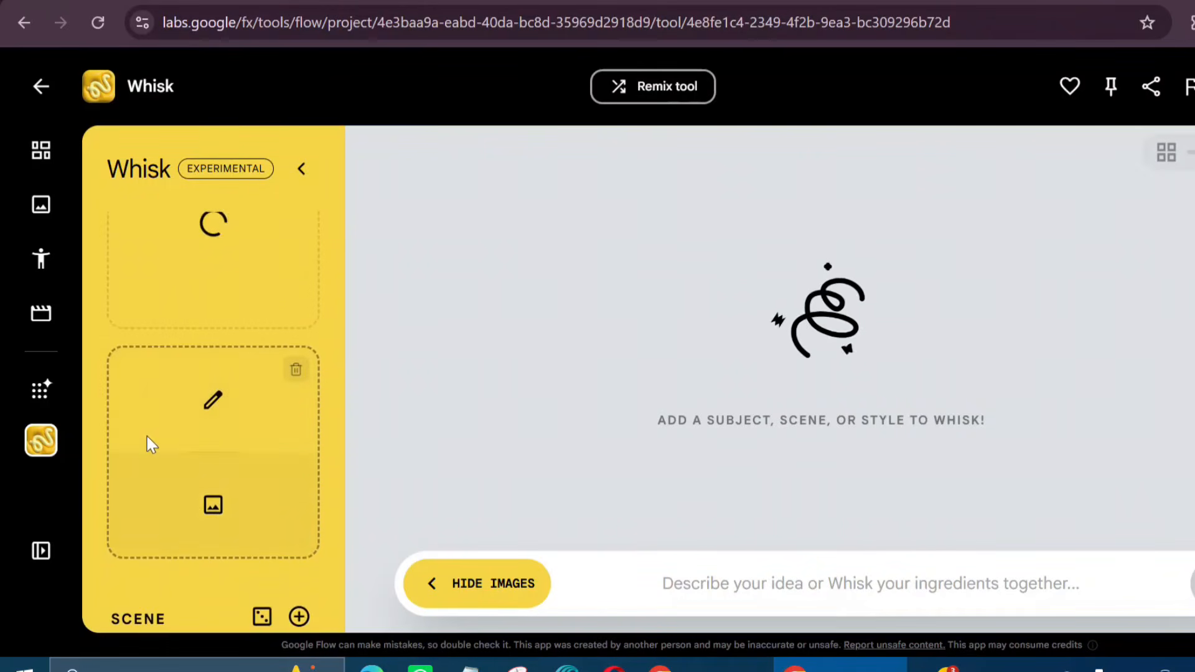
pyautogui.click(216, 405)
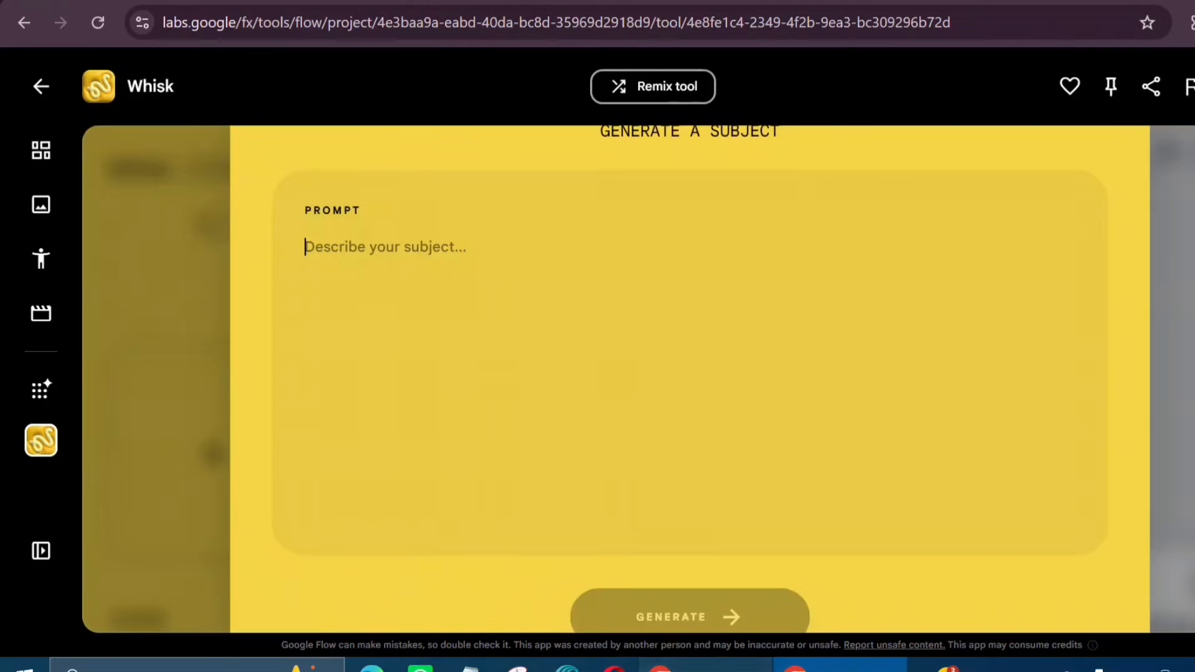
# Switch to ChatGPT and copy the Heroine (Young Wife/Girlfriend) character description
pyautogui.click(660, 666)
pyautogui.moveTo(483, 362); pyautogui.dragTo(1003, 437)
pyautogui.rightClick(779, 373)
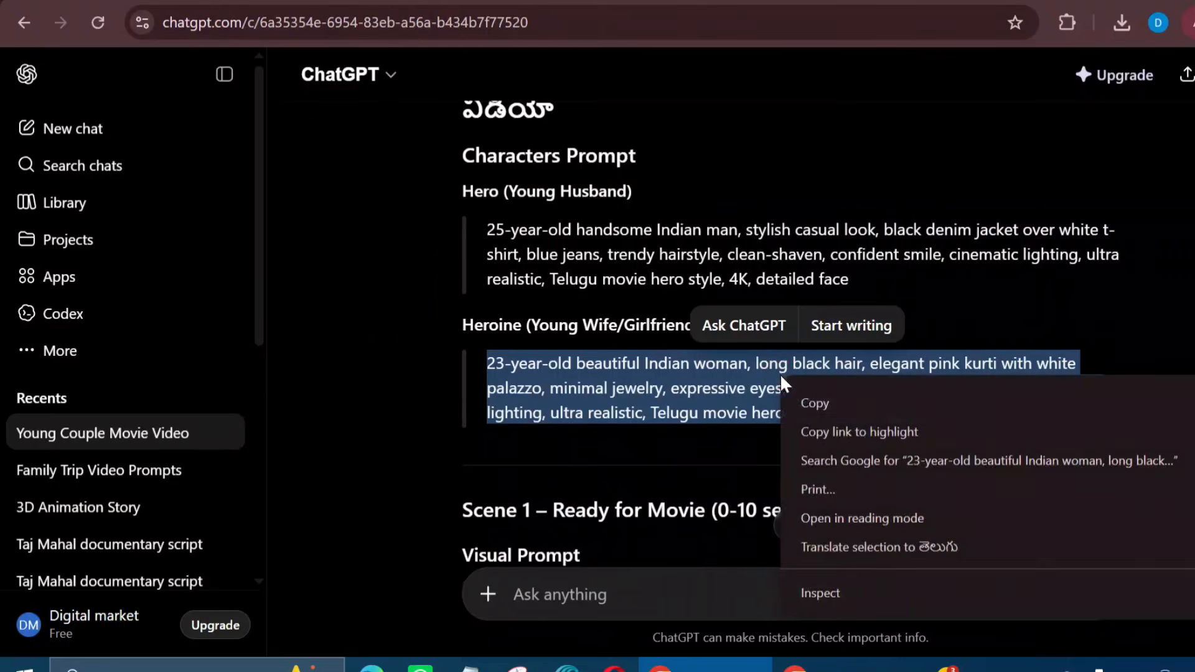
pyautogui.click(808, 402)
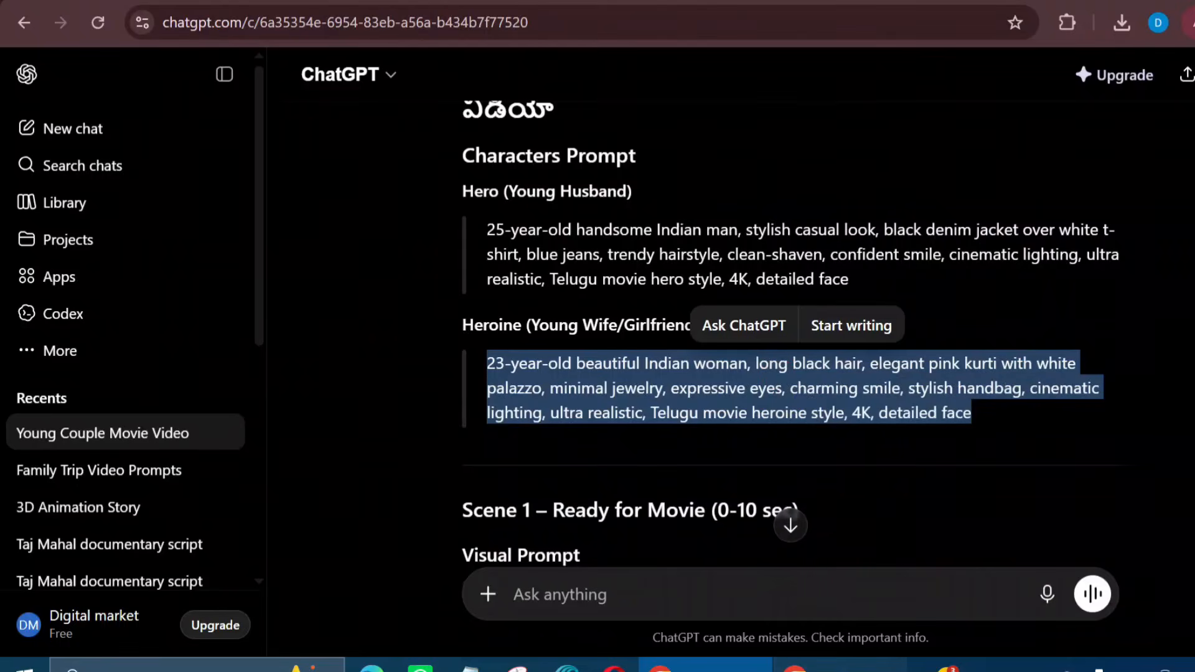
# Back in Whisk, paste the copied 23-year-old heroine description as the second subject's prompt and generate the subject
pyautogui.click(809, 668)
pyautogui.rightClick(377, 219)
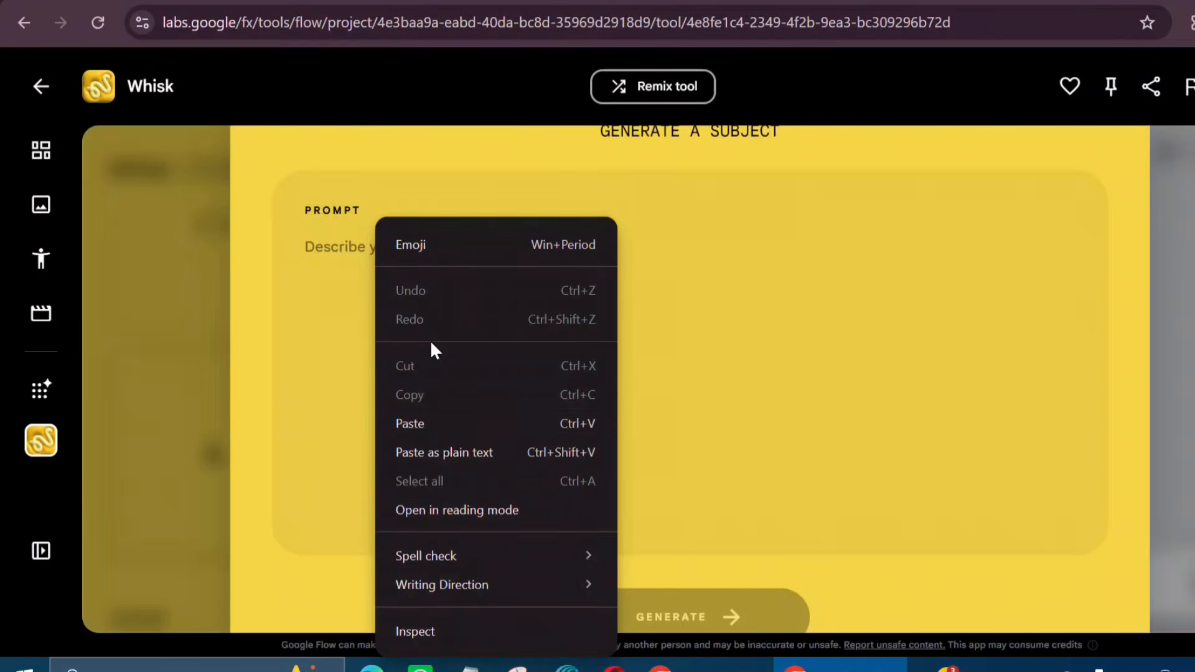
pyautogui.click(444, 417)
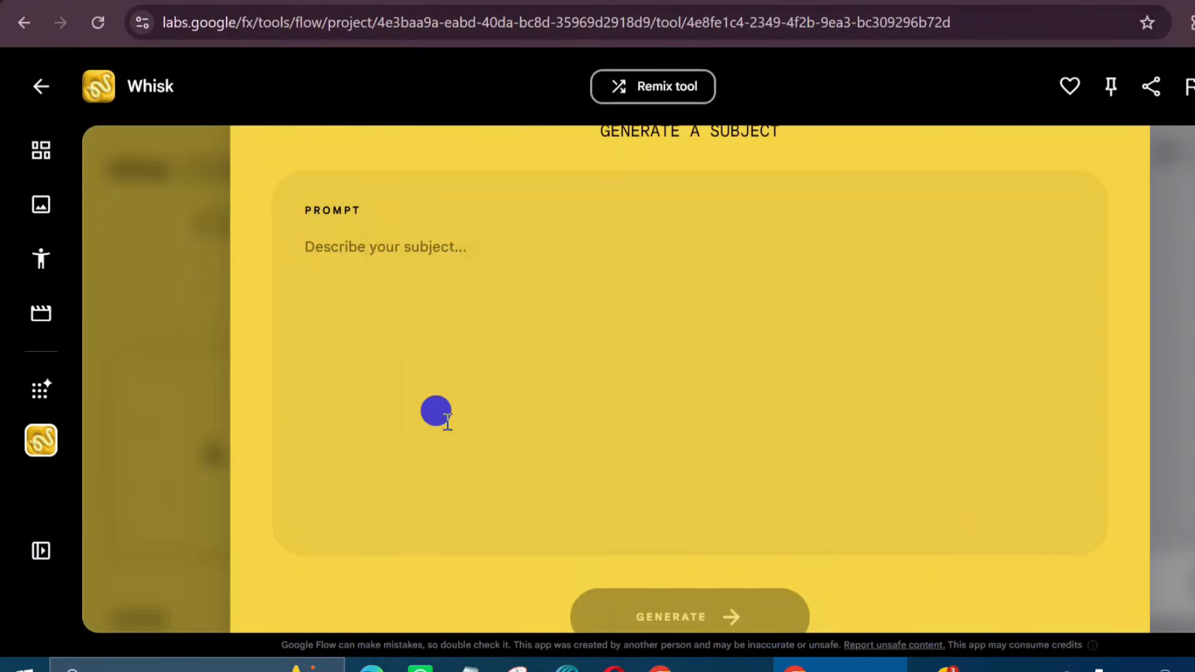
pyautogui.click(667, 608)
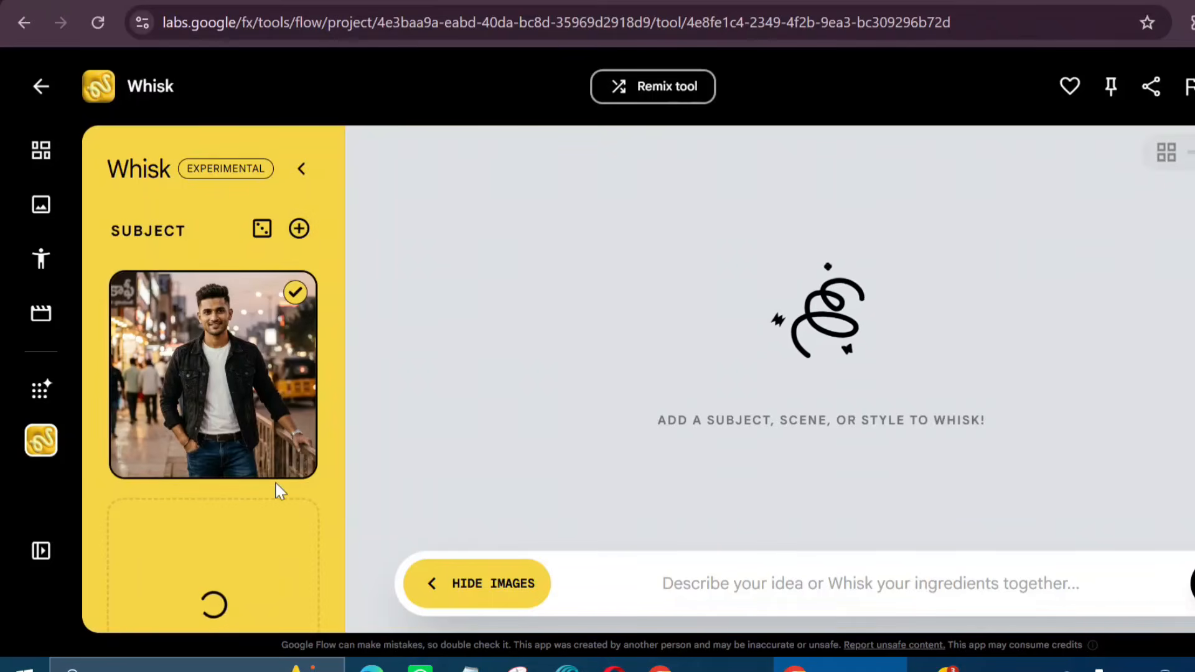
pyautogui.scroll(-4, 276, 483)
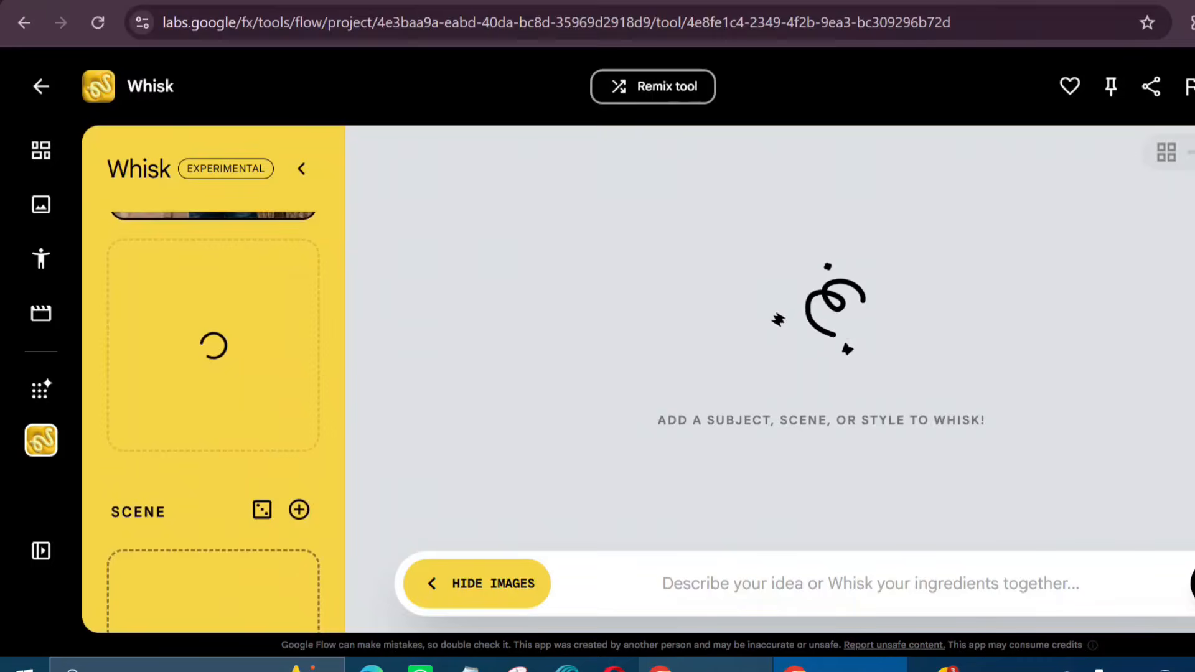
# Switch to ChatGPT and copy the Scene 1 – Ready for Movie visual prompt
pyautogui.click(691, 667)
pyautogui.scroll(-5, 651, 448)
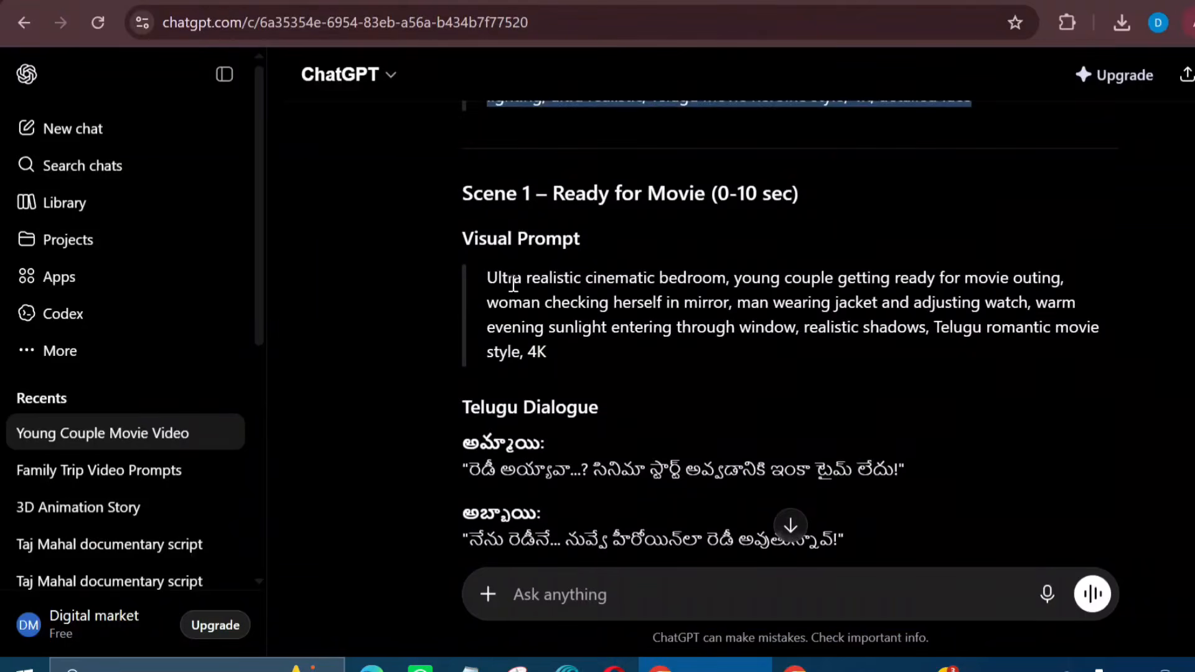
pyautogui.moveTo(488, 275); pyautogui.dragTo(548, 353)
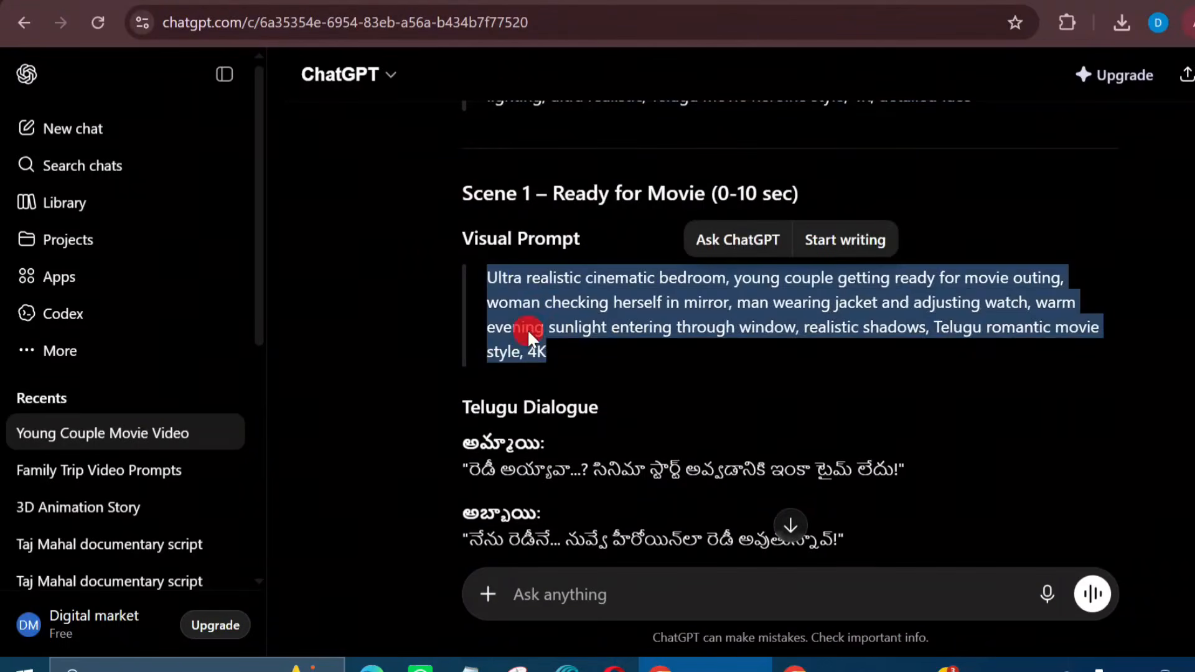
pyautogui.rightClick(527, 329)
pyautogui.click(551, 355)
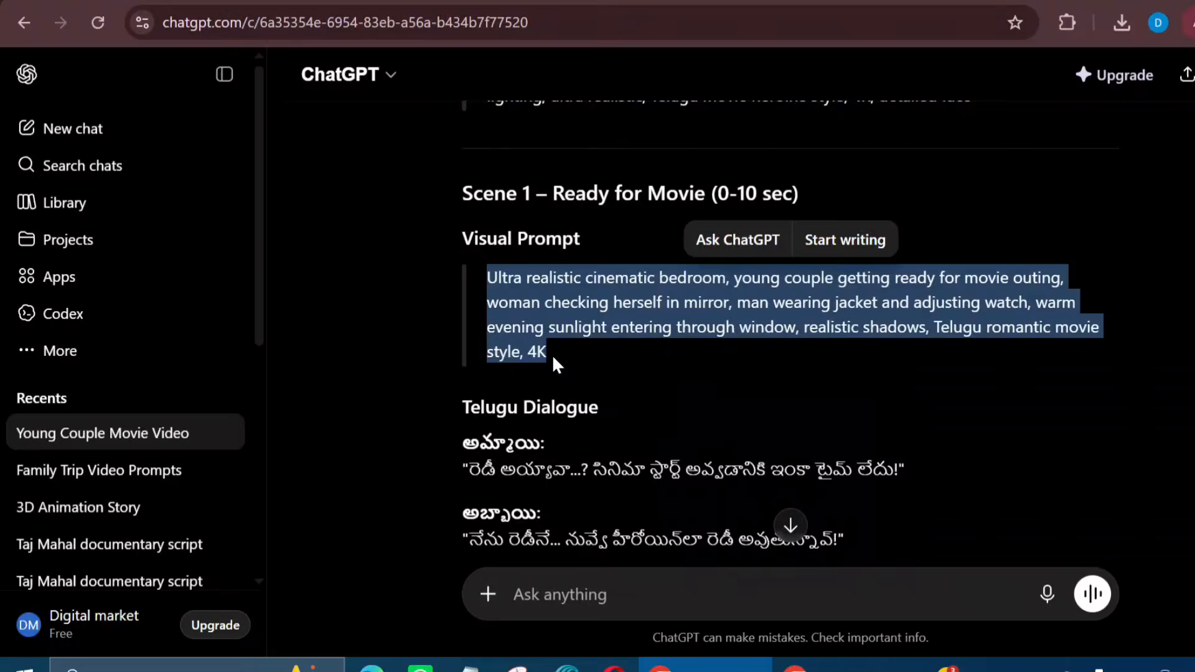
# Back in Whisk, paste the Scene 1 bedroom prompt as the idea description and generate images with only the hero subject selected
pyautogui.click(811, 663)
pyautogui.scroll(-3, 198, 538)
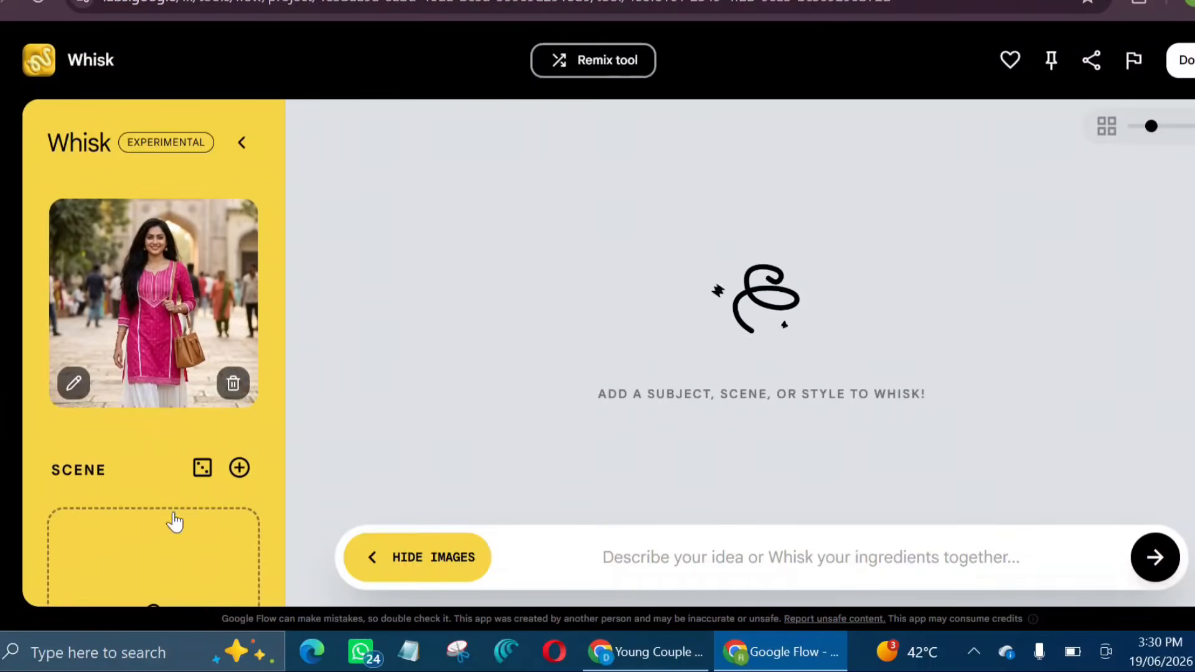
pyautogui.rightClick(729, 550)
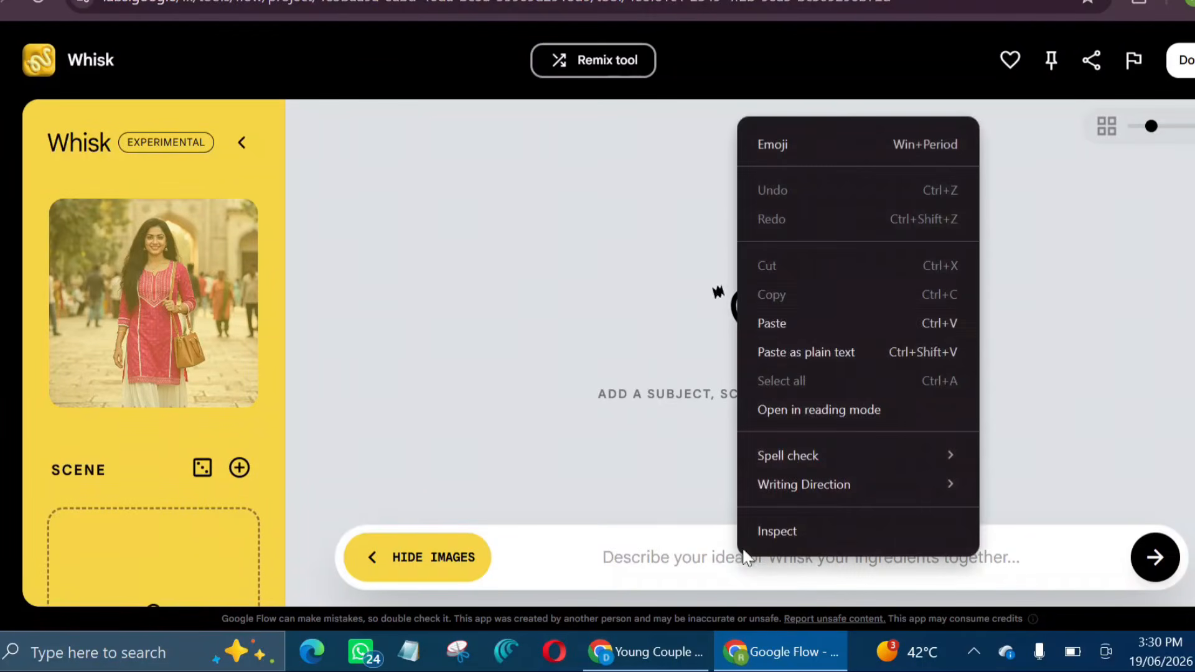
pyautogui.click(785, 325)
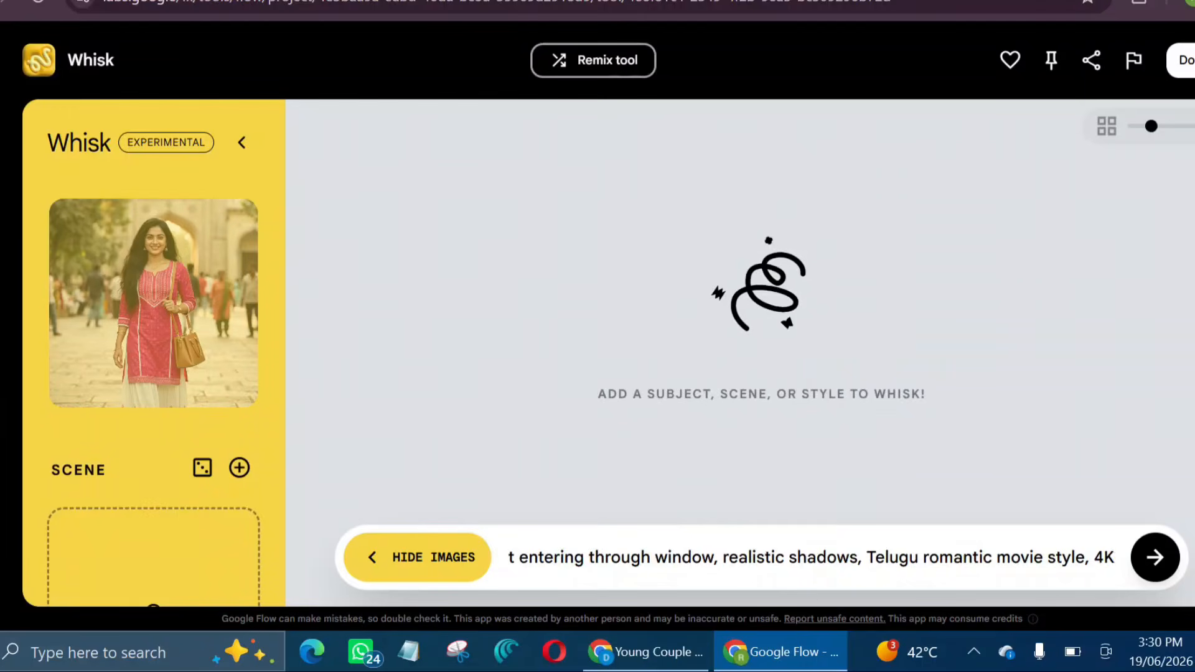
pyautogui.click(1149, 551)
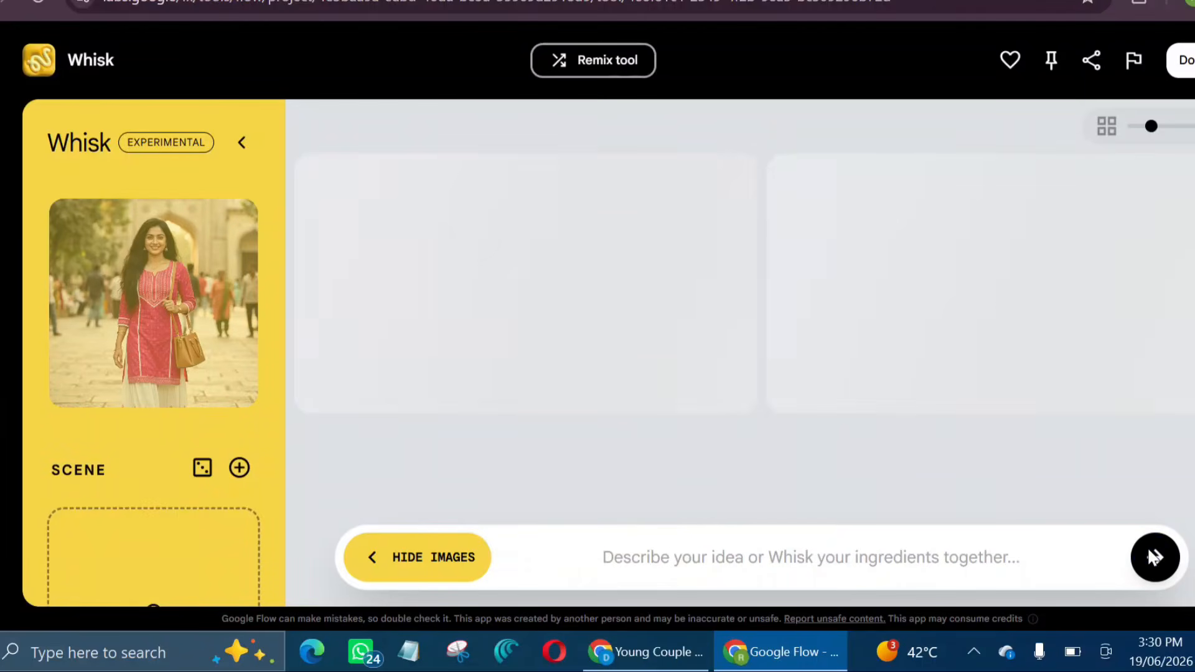
pyautogui.click(1153, 126)
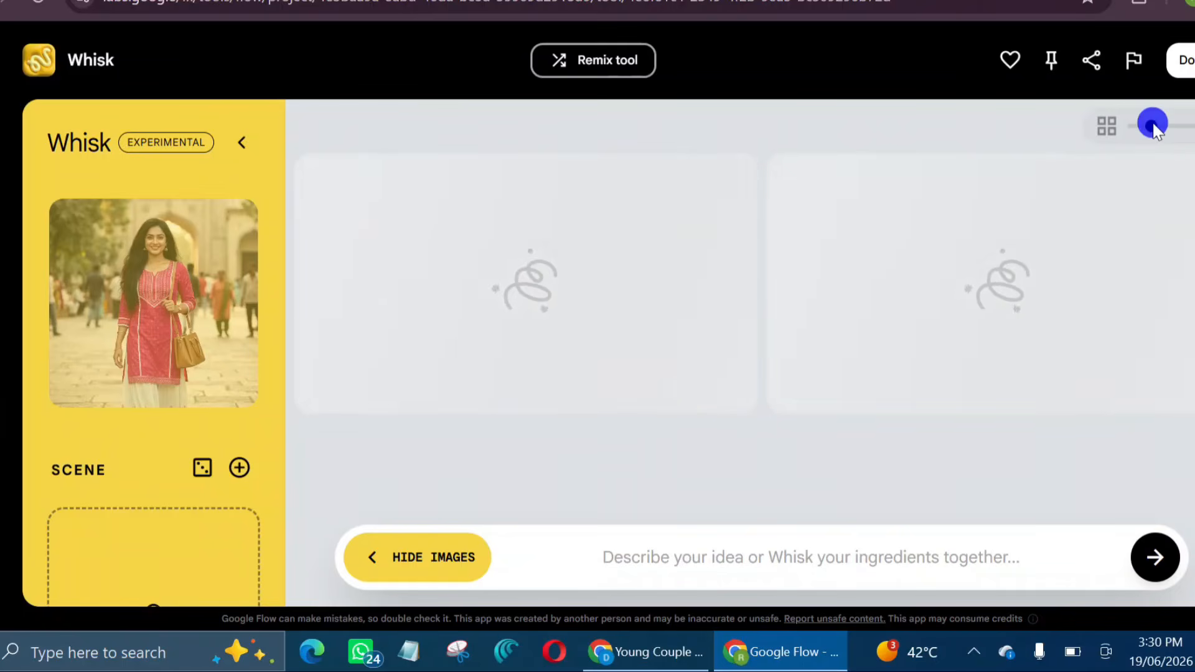
pyautogui.moveTo(1153, 124); pyautogui.dragTo(1136, 122)
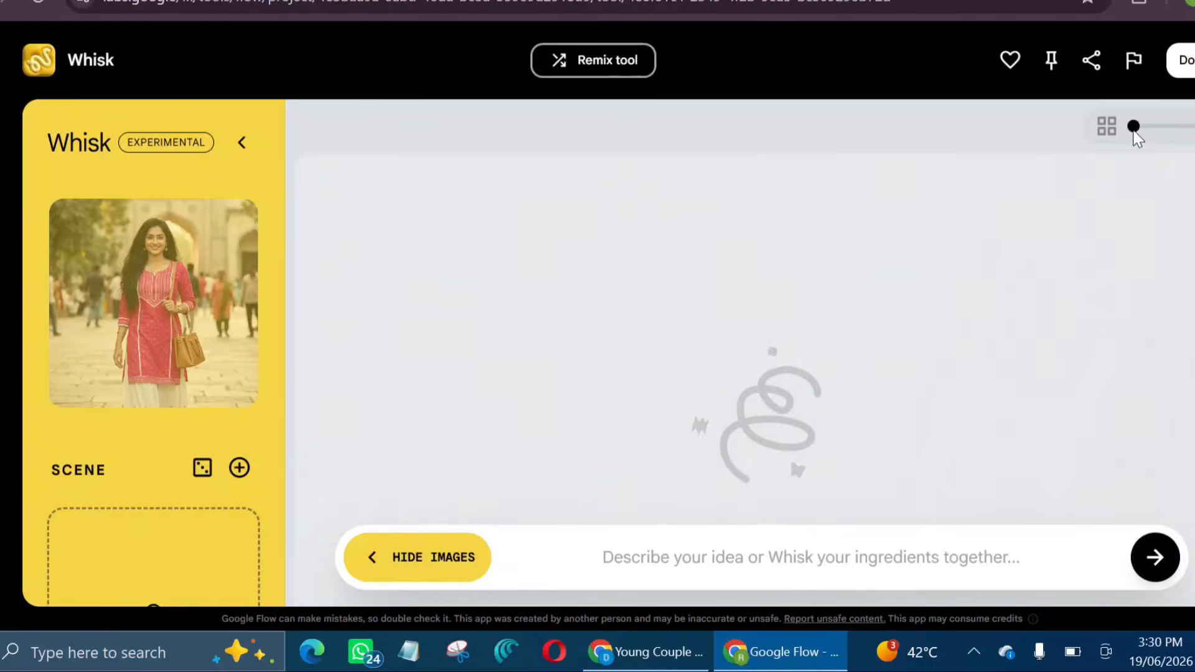
pyautogui.moveTo(1133, 131)
pyautogui.mouseDown()
pyautogui.moveTo(1194, 128)
pyautogui.moveTo(1139, 129)
pyautogui.moveTo(1151, 127)
pyautogui.mouseUp()
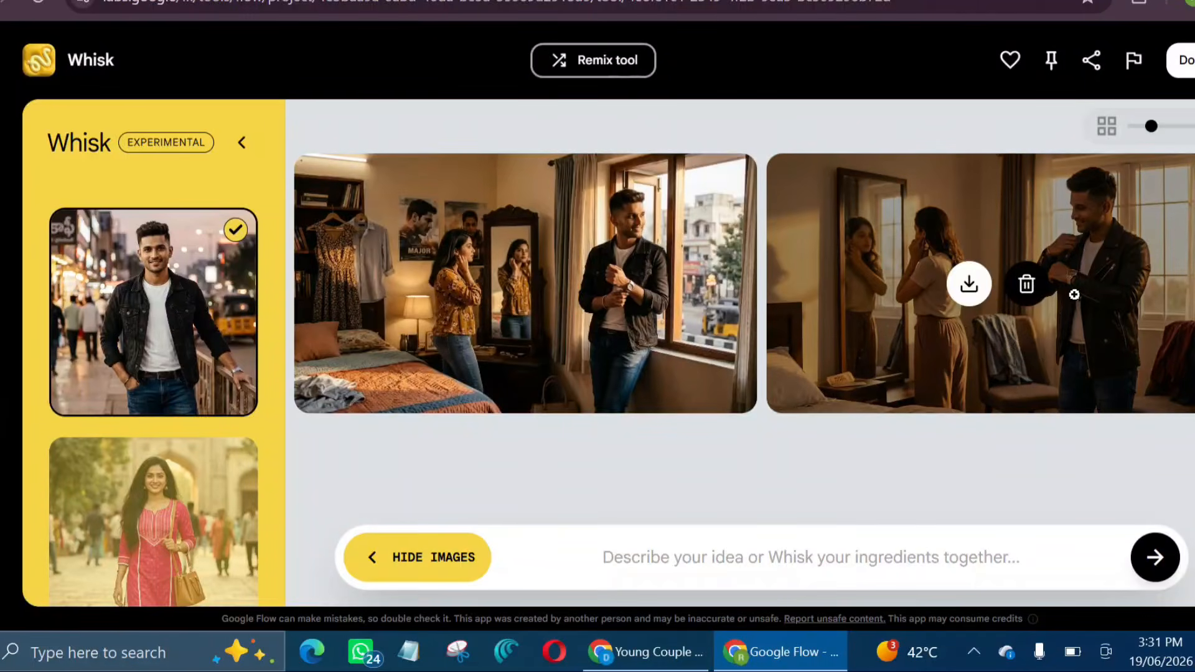
# Include the heroine subject alongside the hero, paste the Scene 1 prompt again and generate new images
pyautogui.click(237, 459)
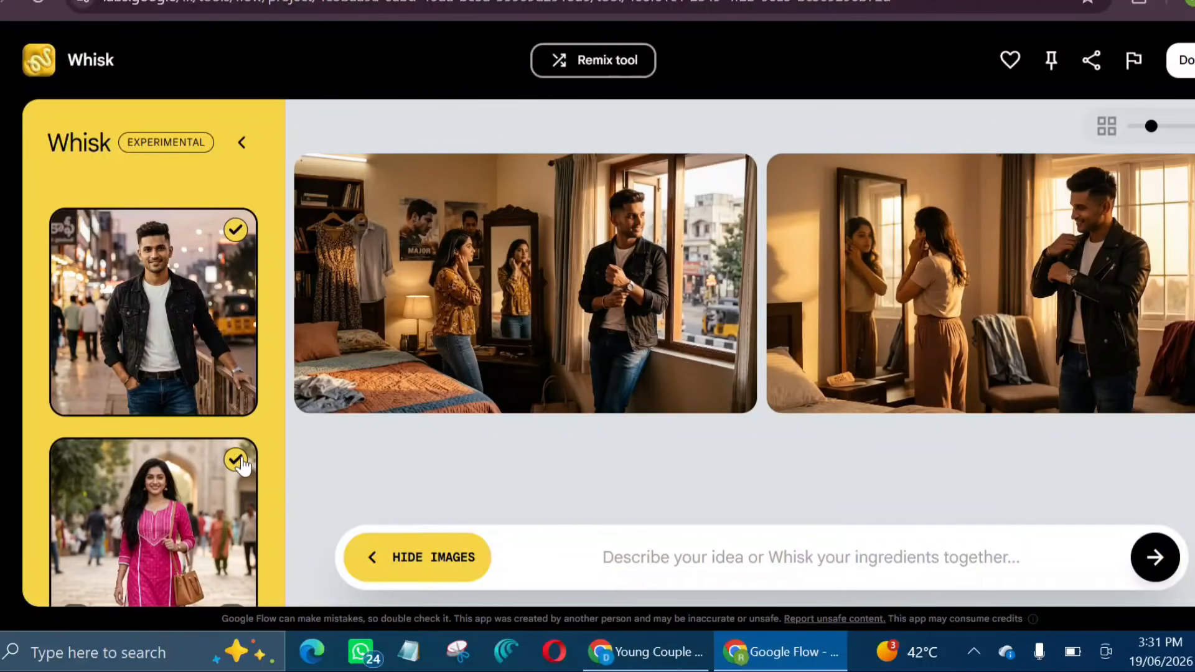
pyautogui.click(360, 451)
pyautogui.click(544, 565)
pyautogui.rightClick(545, 565)
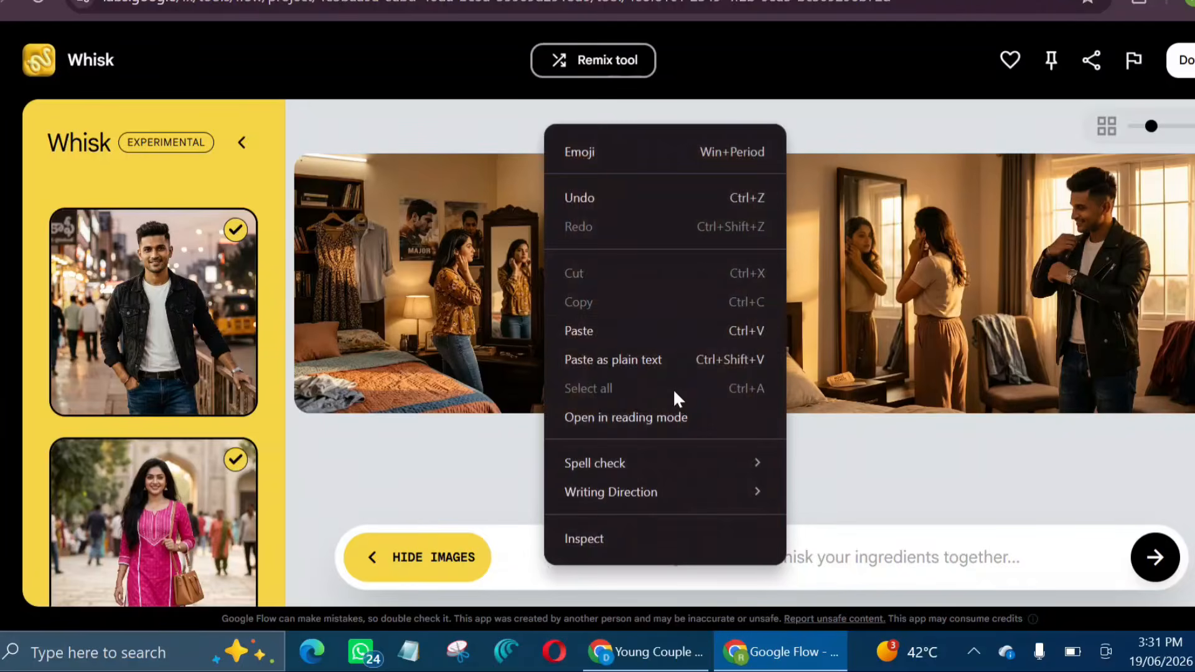
pyautogui.click(651, 330)
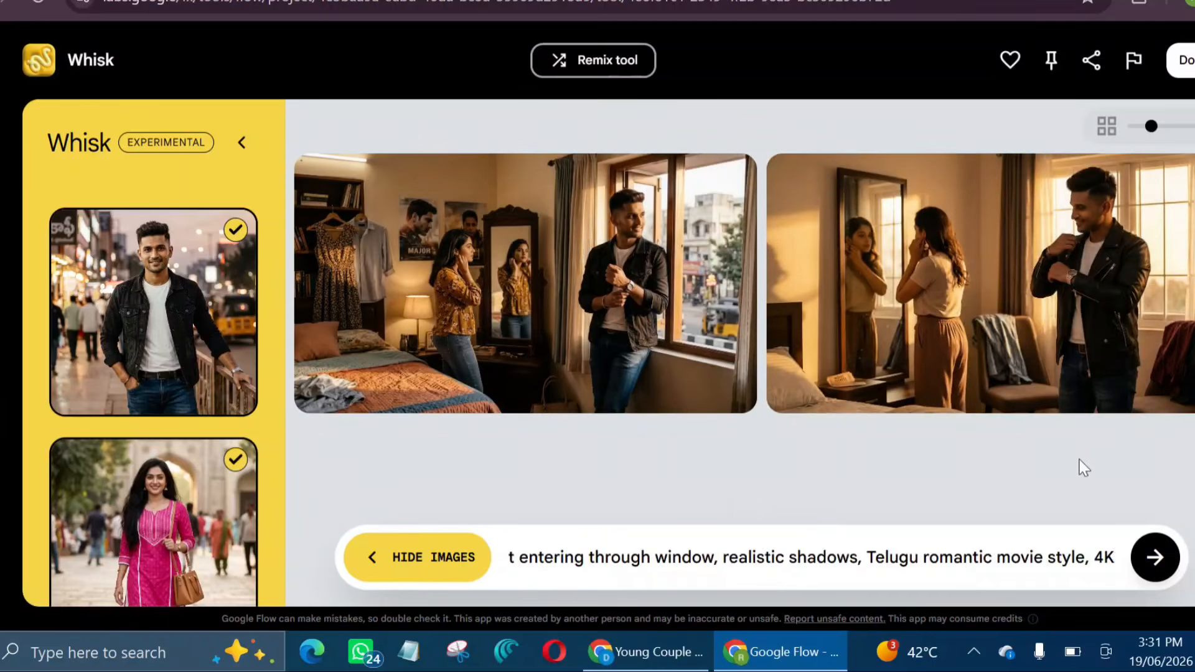
pyautogui.click(1162, 562)
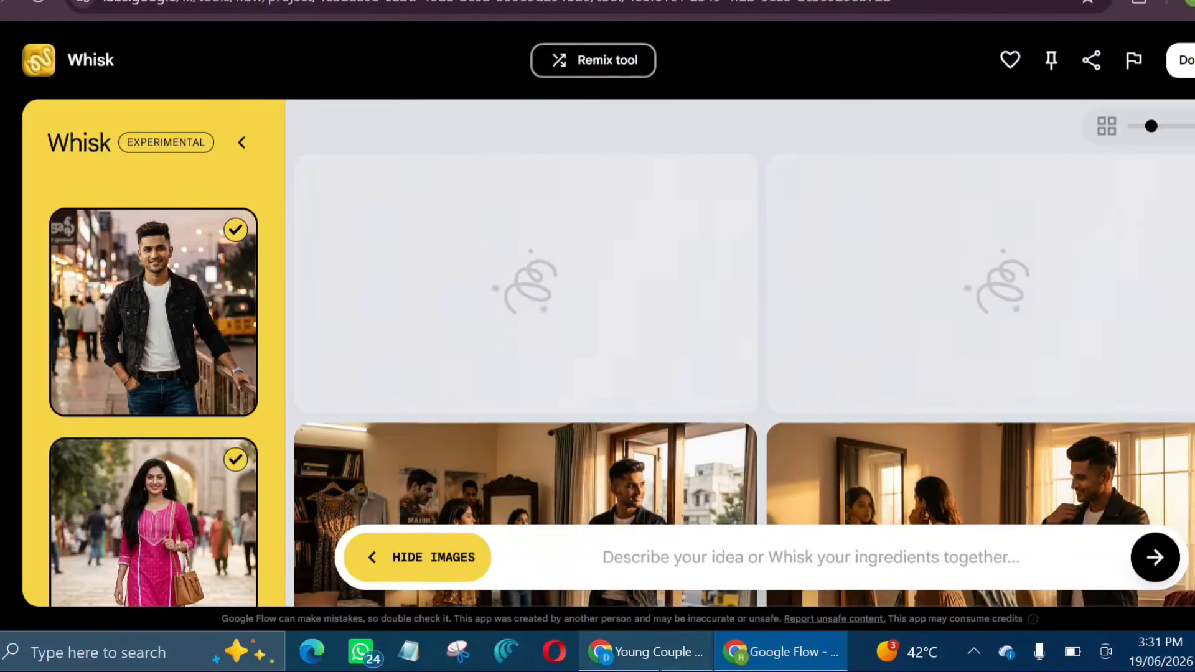
# Switch to ChatGPT and copy the Scene 2 – Leaving Home visual prompt
pyautogui.click(644, 652)
pyautogui.scroll(-1, 569, 454)
pyautogui.scroll(-5, 569, 453)
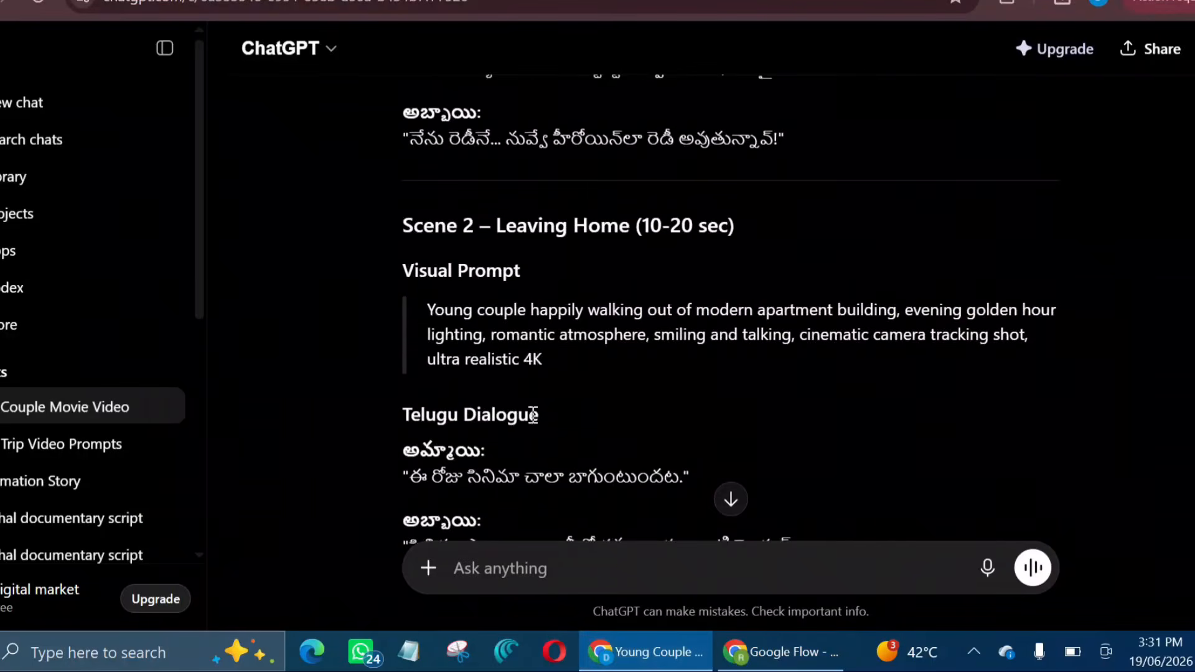
pyautogui.click(430, 303)
pyautogui.tripleClick(439, 306)
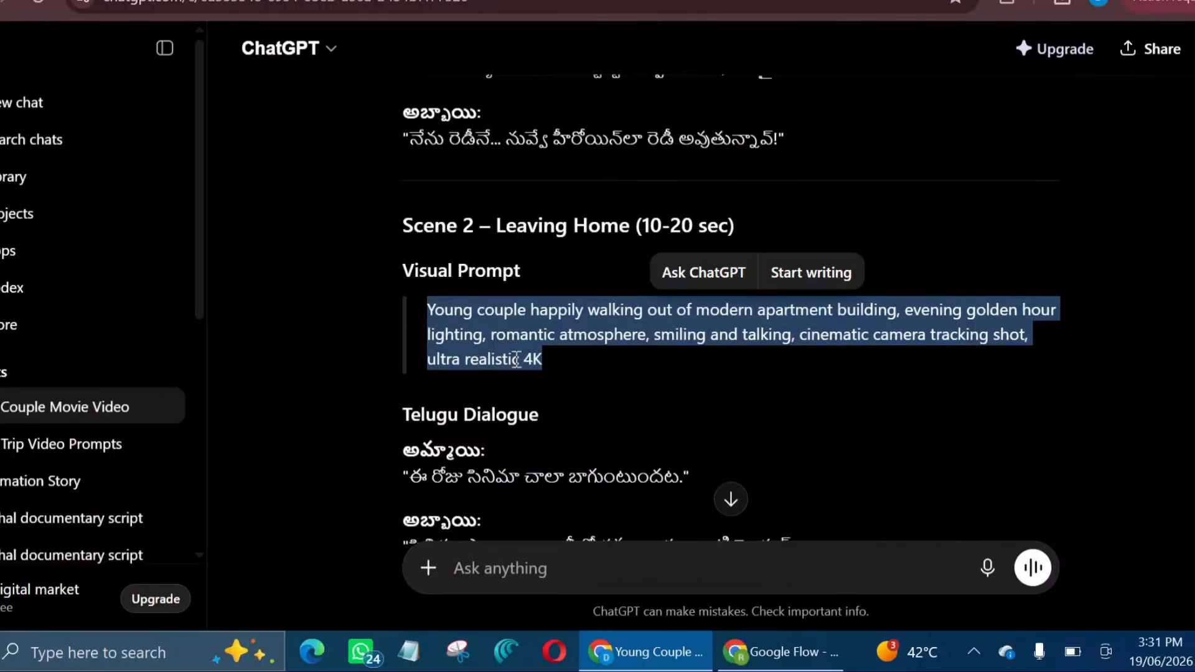
# Back in Whisk, paste the Scene 2 prompt about the couple walking out of the apartment building and generate its images
pyautogui.click(803, 653)
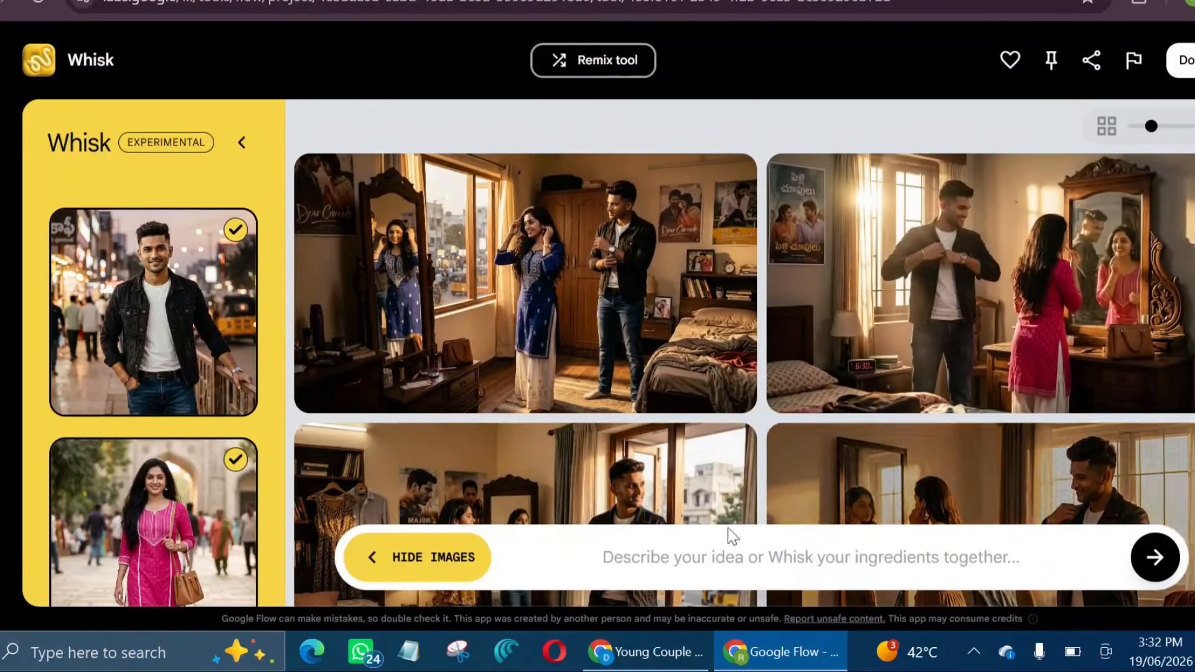
pyautogui.hotkey('ctrl', 'v')
pyautogui.click(1155, 557)
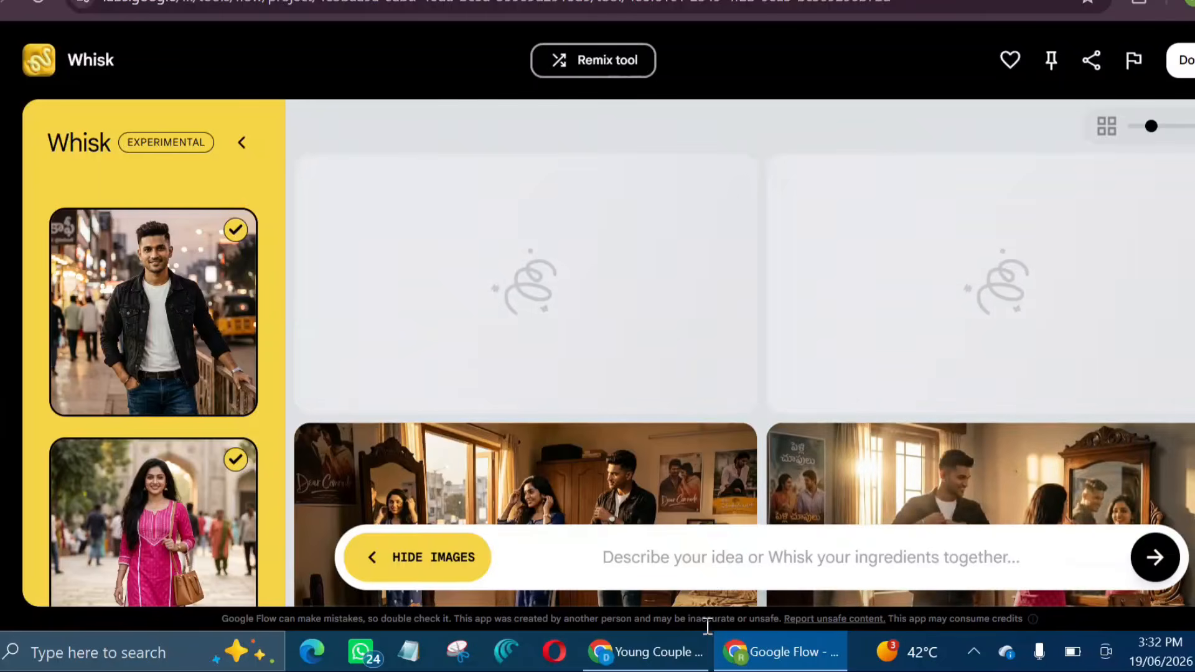
# Switch to ChatGPT and copy the Scene 3 – Bike Ride visual prompt
pyautogui.click(695, 662)
pyautogui.scroll(-5, 579, 443)
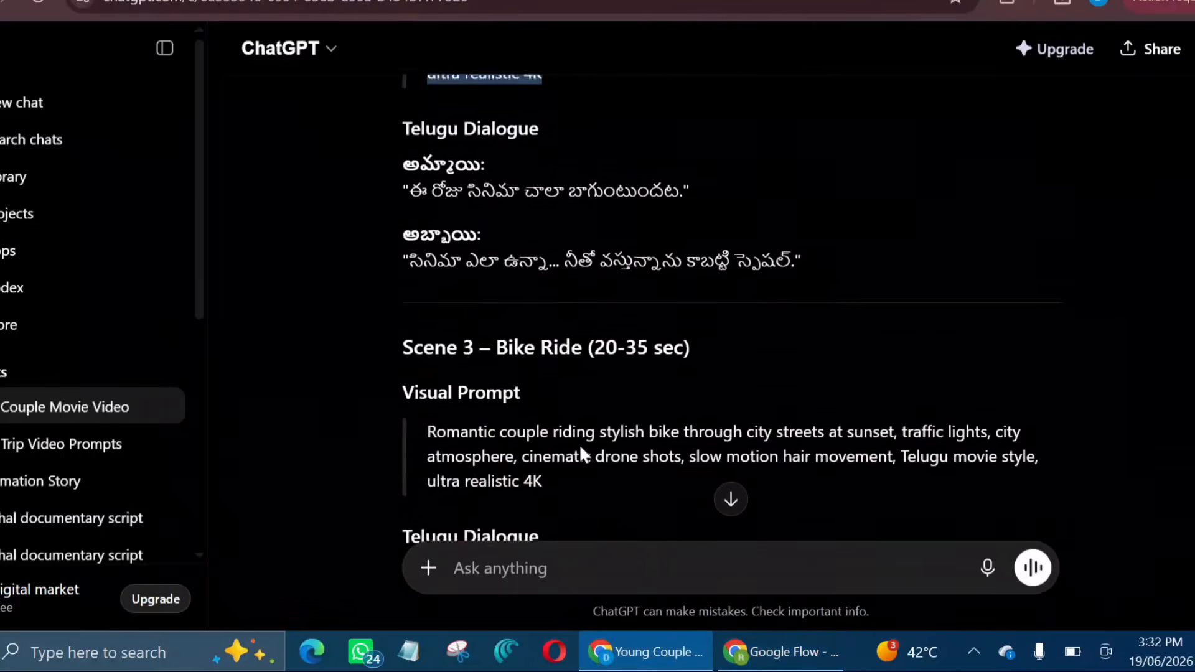
pyautogui.moveTo(425, 325); pyautogui.dragTo(548, 375)
pyautogui.rightClick(494, 365)
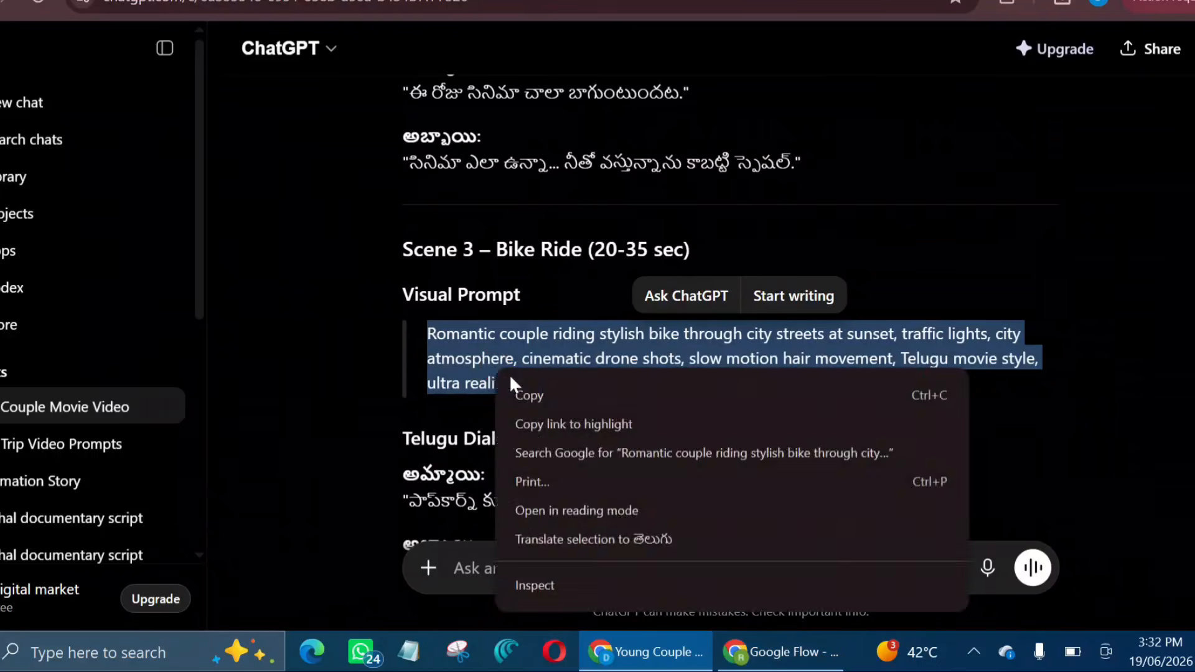
pyautogui.click(517, 393)
# Back in Whisk, paste the Scene 3 bike ride prompt and generate its images with both subjects
pyautogui.hotkey('alt', 'Tab')
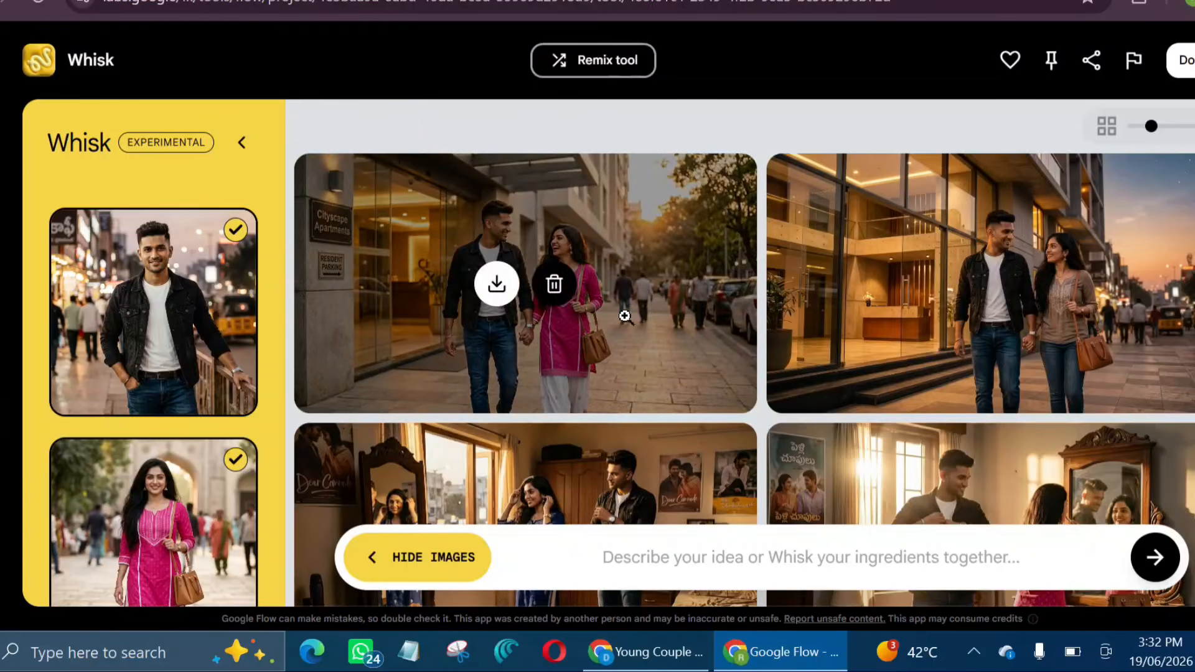
pyautogui.click(619, 543)
pyautogui.rightClick(626, 553)
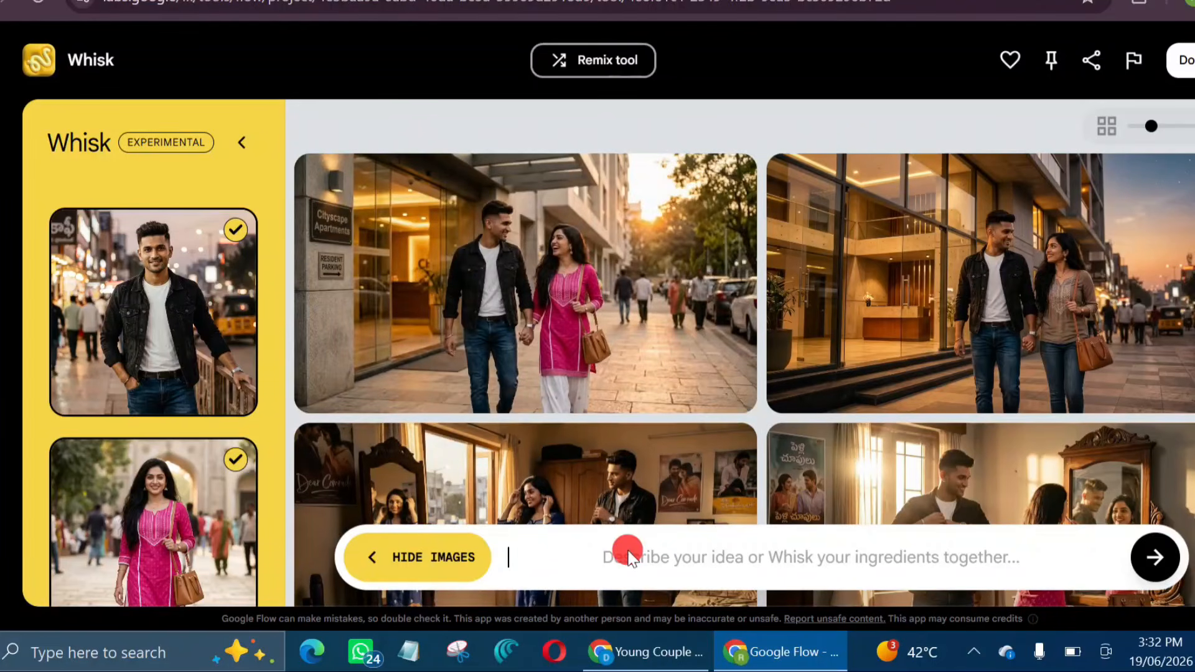
pyautogui.click(688, 314)
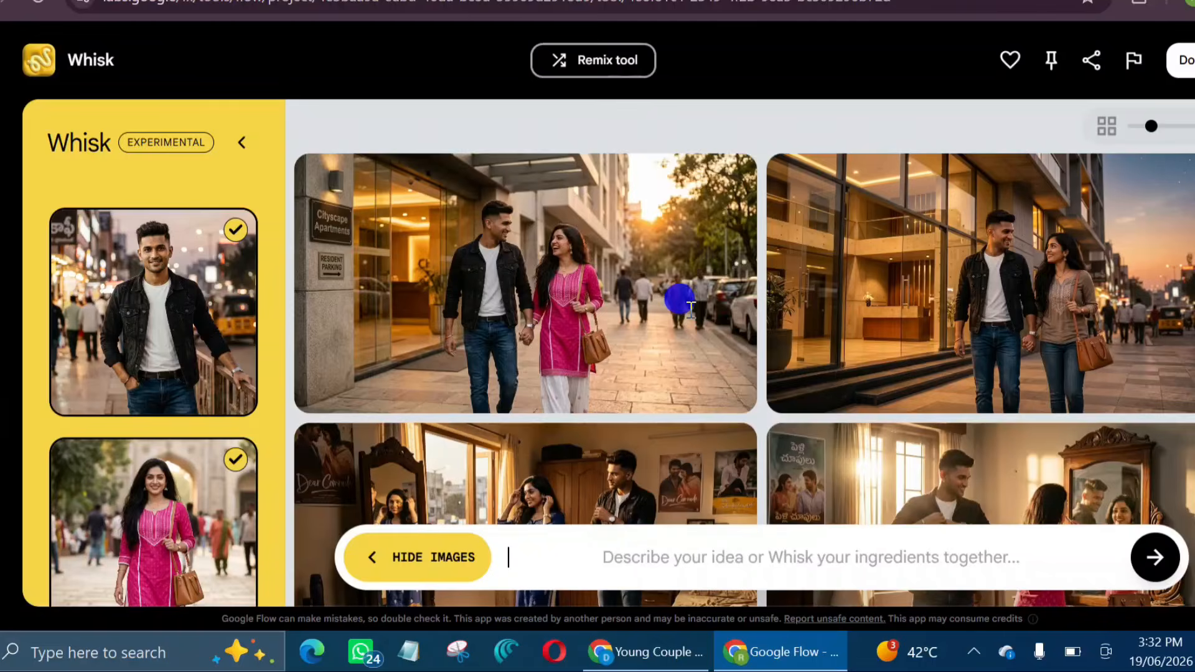
pyautogui.click(1159, 563)
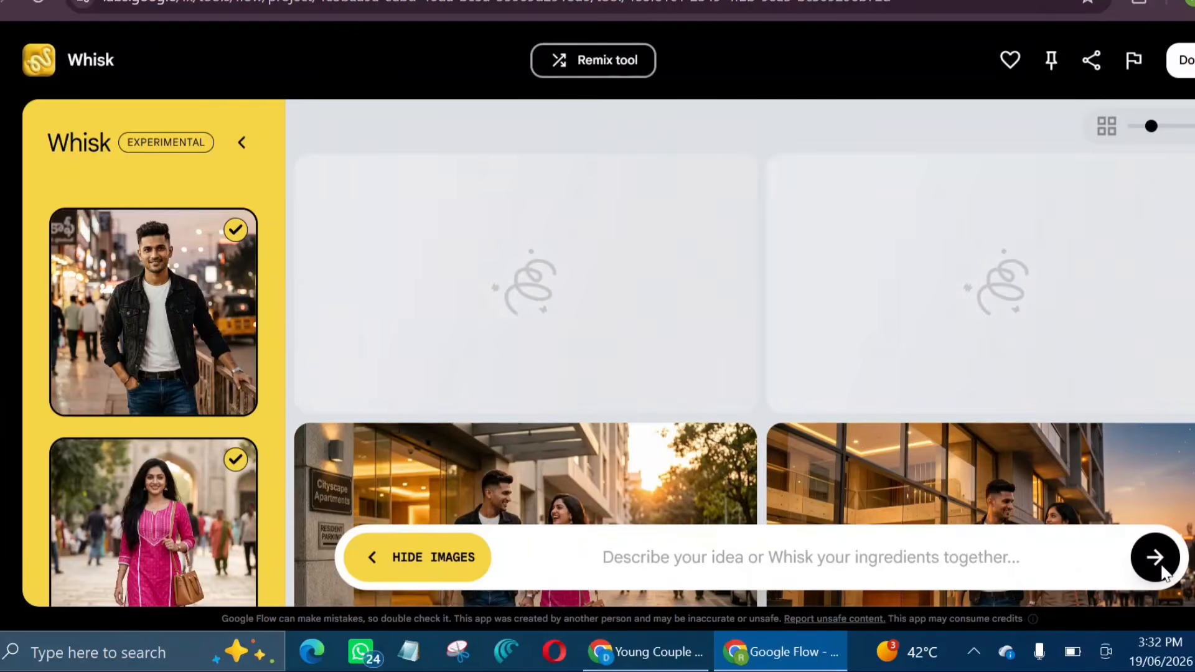
# Switch to ChatGPT and copy the Scene 4 – Theatre Arrival visual prompt
pyautogui.click(675, 639)
pyautogui.scroll(-1, 626, 423)
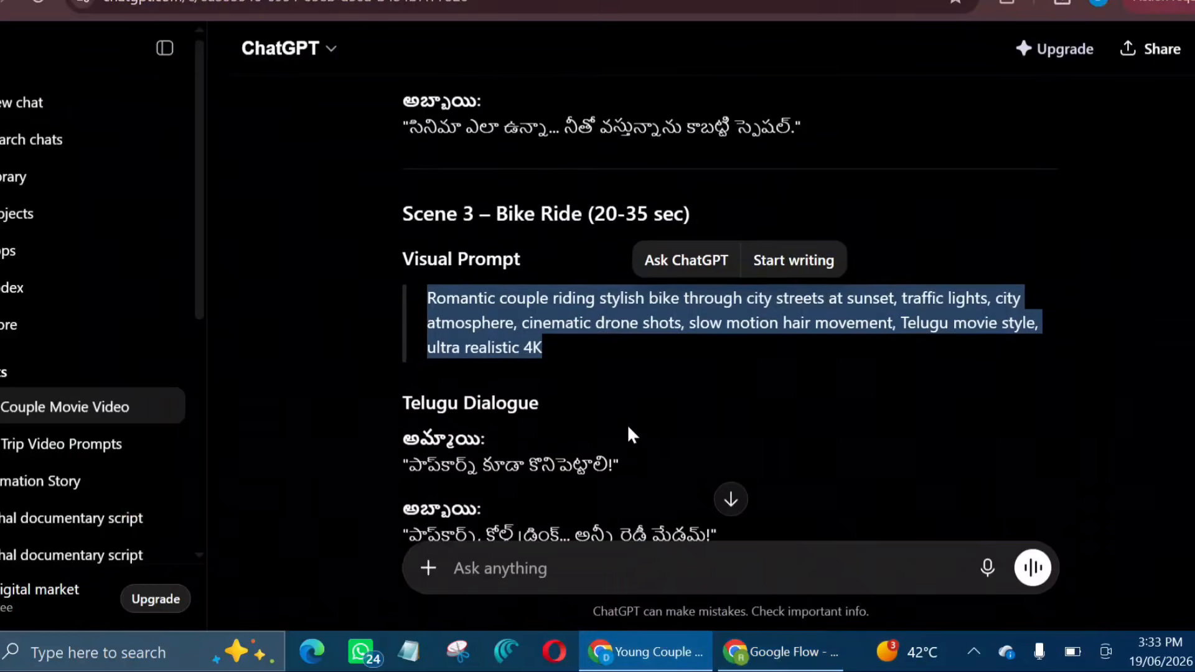
pyautogui.scroll(-6, 626, 423)
pyautogui.moveTo(424, 282); pyautogui.dragTo(569, 339)
pyautogui.rightClick(473, 305)
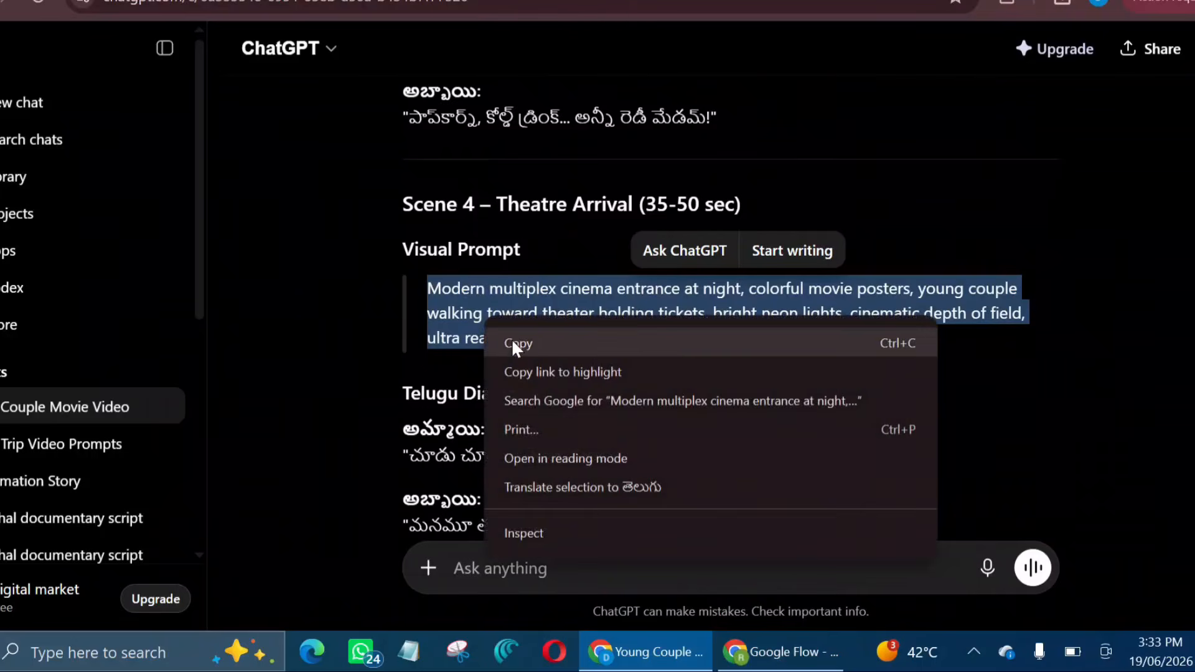
pyautogui.click(515, 340)
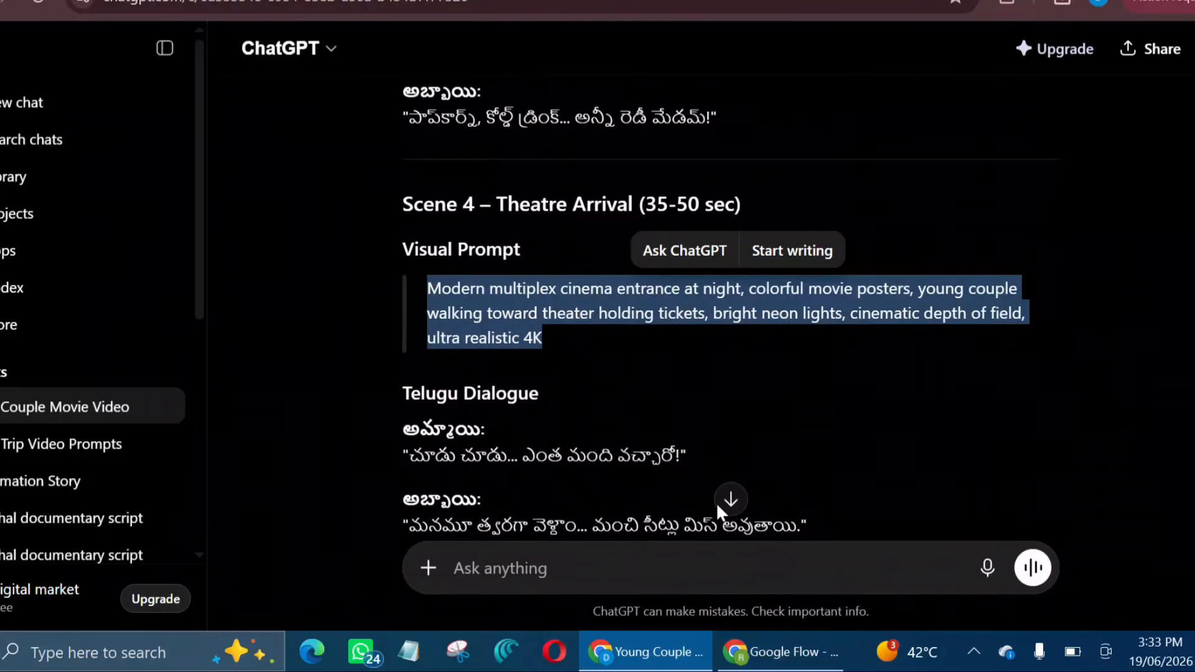
# Back in Whisk, paste the Scene 4 multiplex cinema entrance prompt and generate its images
pyautogui.click(776, 647)
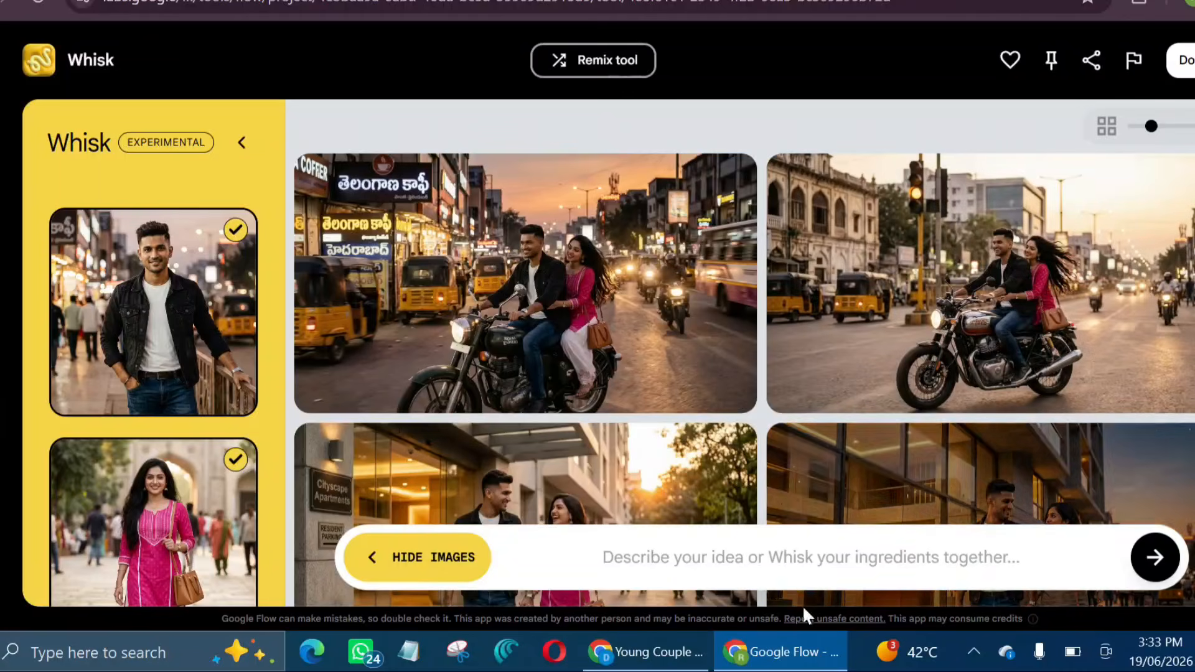
pyautogui.rightClick(770, 557)
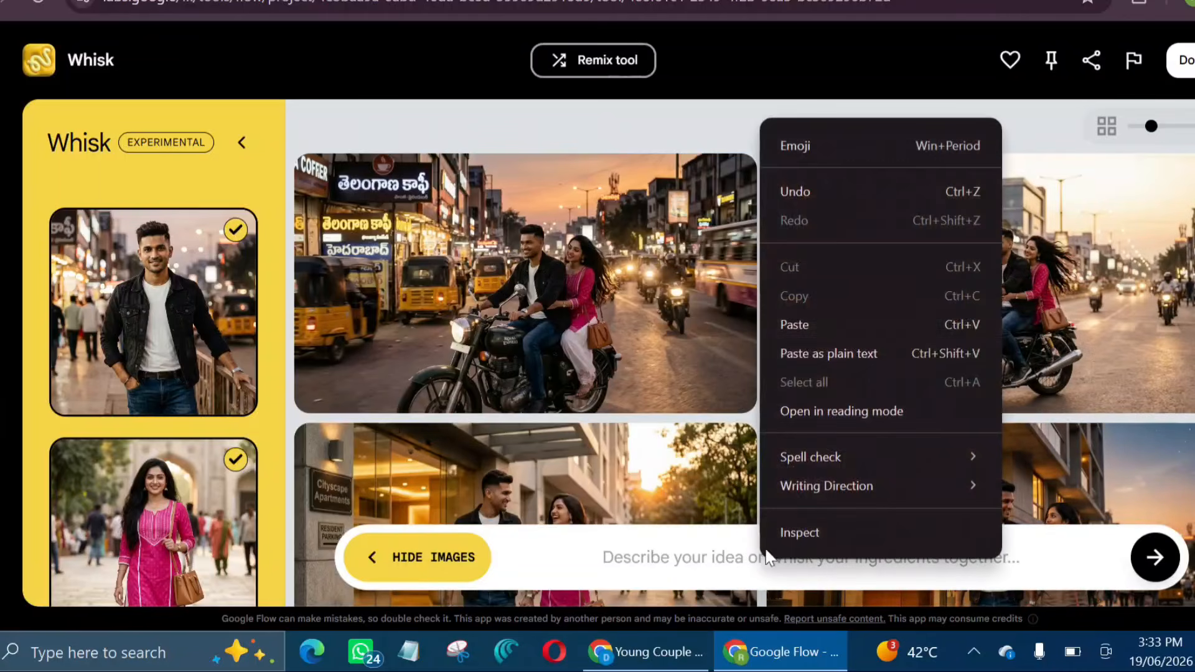
pyautogui.click(841, 324)
pyautogui.click(1164, 561)
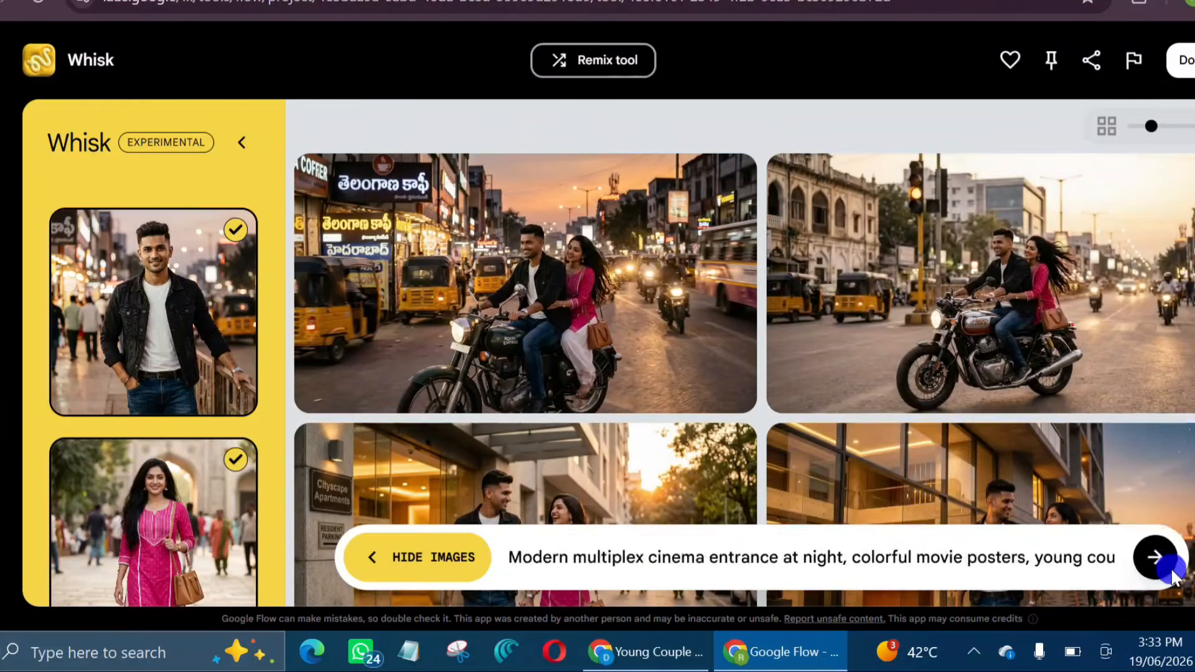
# Switch to ChatGPT and copy the Scene 5 – Inside Theatre visual prompt
pyautogui.click(644, 651)
pyautogui.scroll(-3, 569, 421)
pyautogui.scroll(-1, 569, 420)
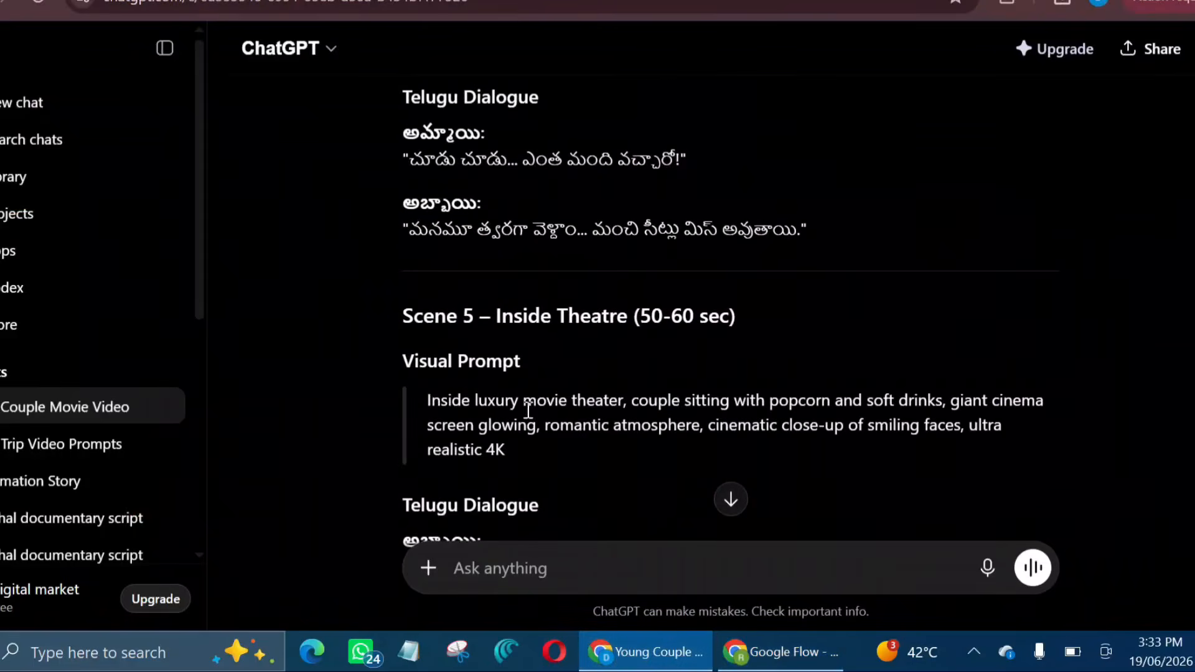
pyautogui.moveTo(428, 394); pyautogui.dragTo(544, 458)
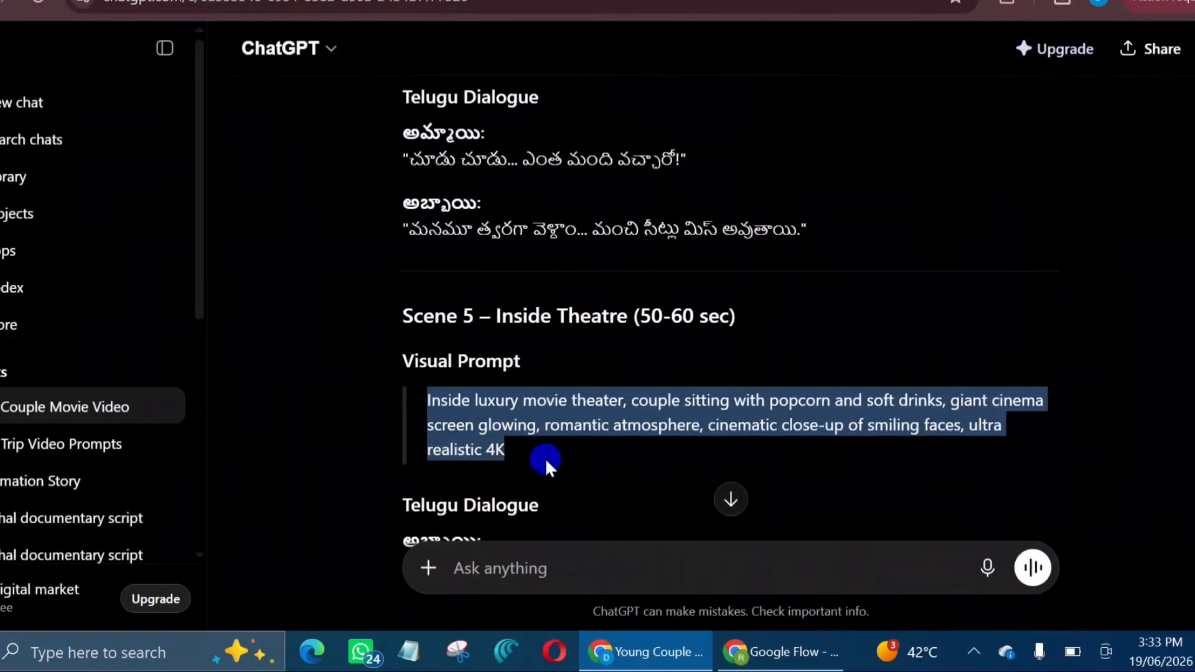
pyautogui.rightClick(476, 423)
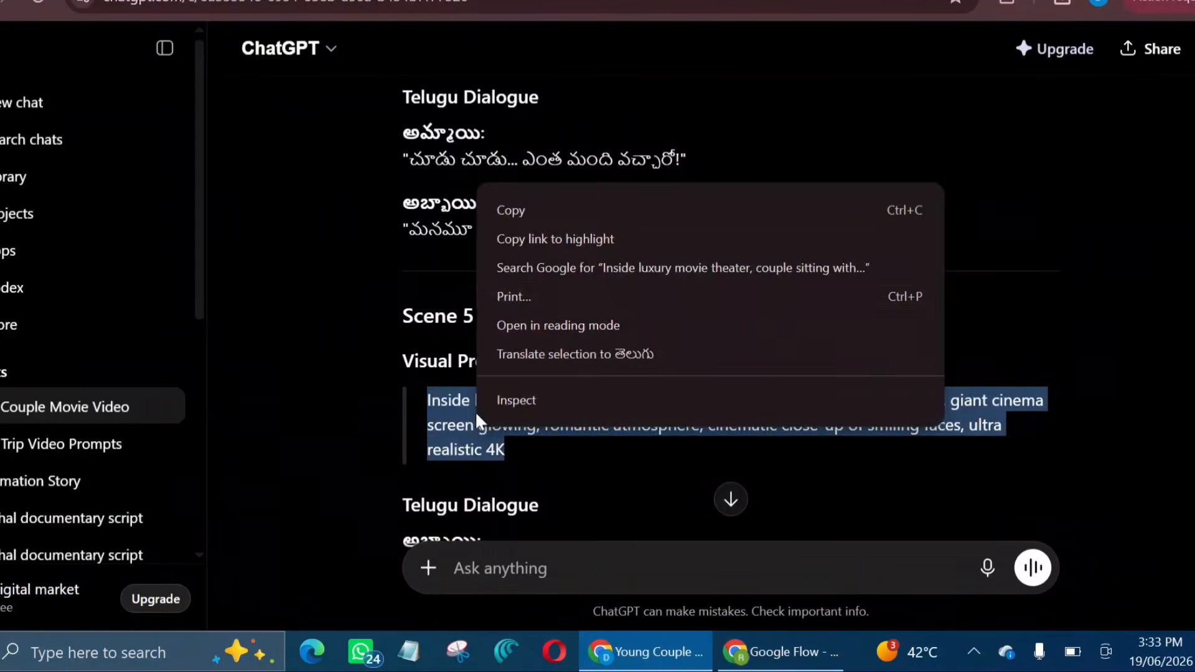
pyautogui.click(545, 206)
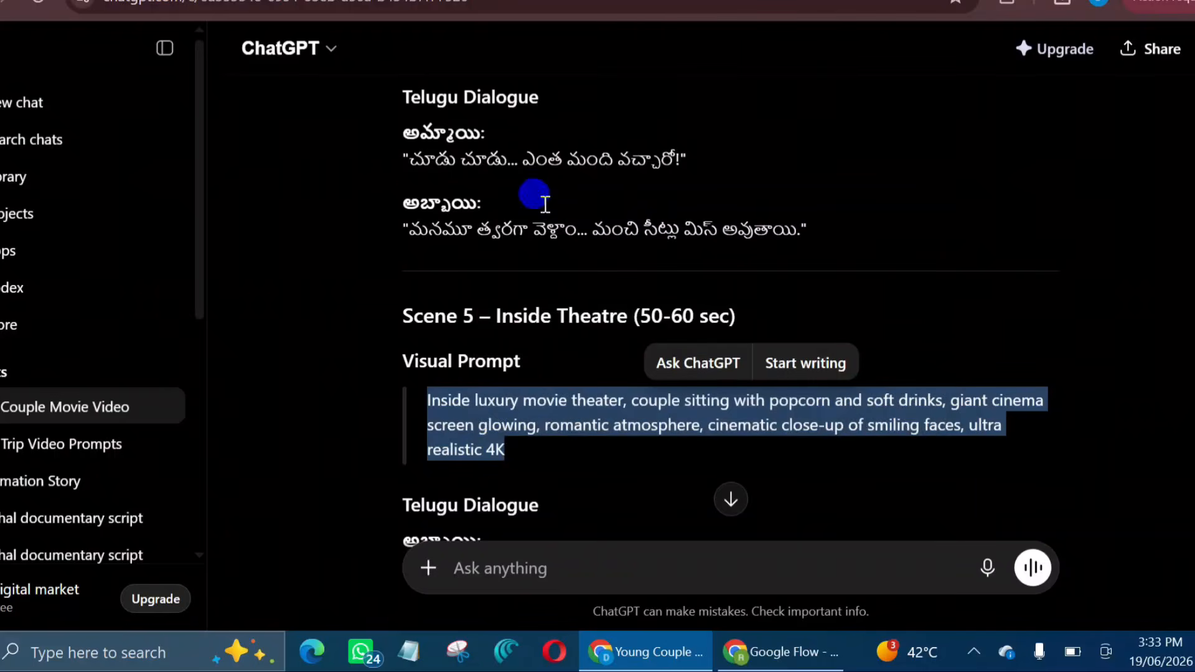
# Back in Whisk, paste the Scene 5 luxury movie theater prompt and generate its images with both subjects
pyautogui.click(764, 648)
pyautogui.click(634, 550)
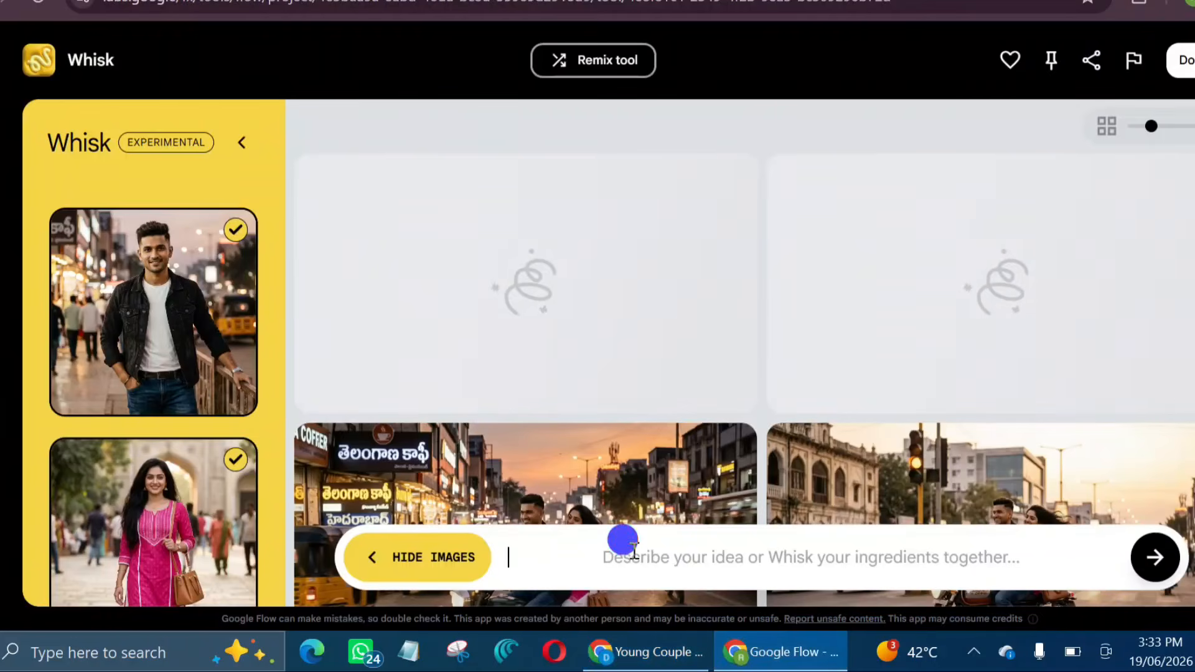
pyautogui.rightClick(634, 551)
pyautogui.click(667, 317)
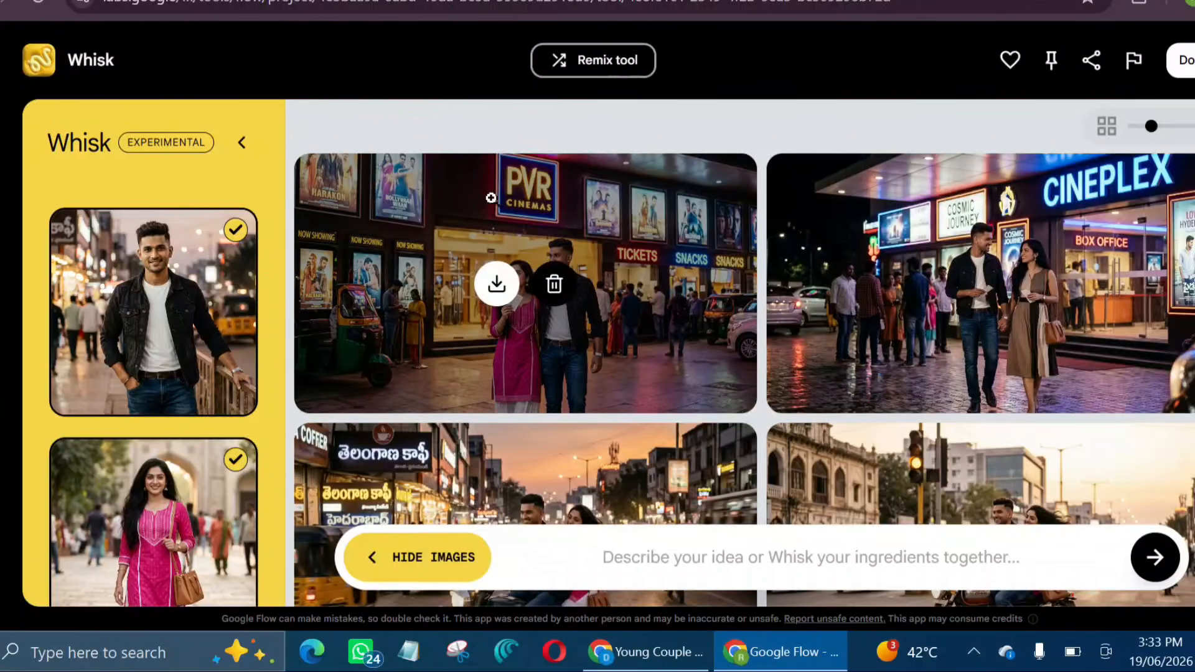
pyautogui.rightClick(649, 561)
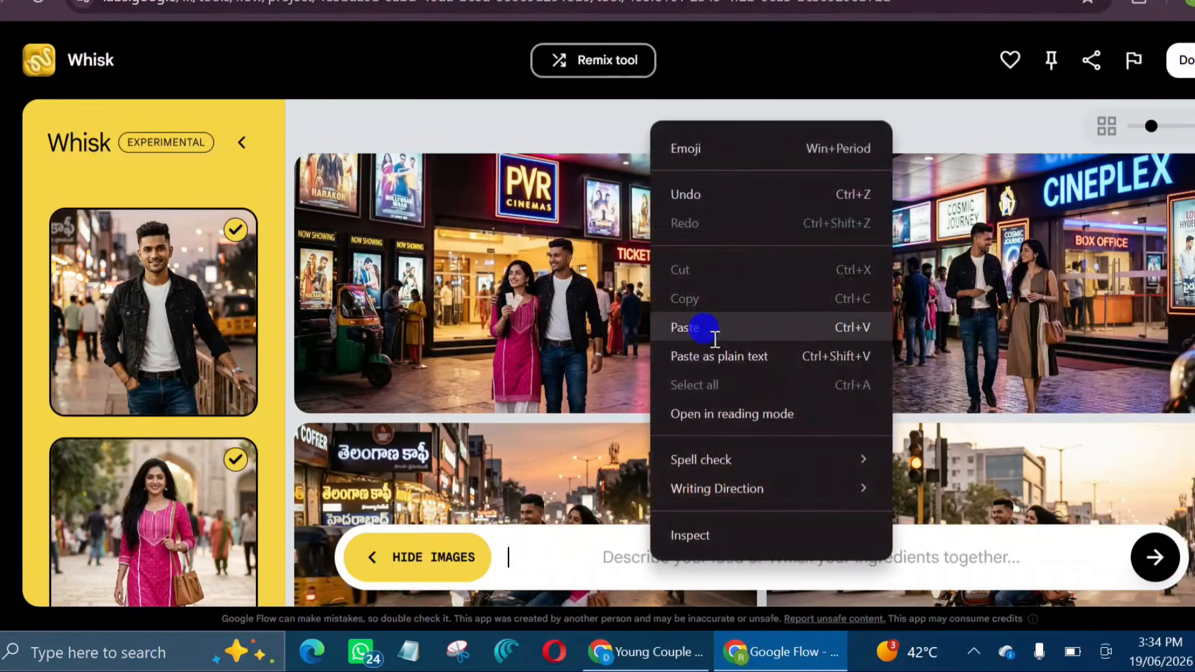
pyautogui.click(715, 337)
pyautogui.click(1154, 557)
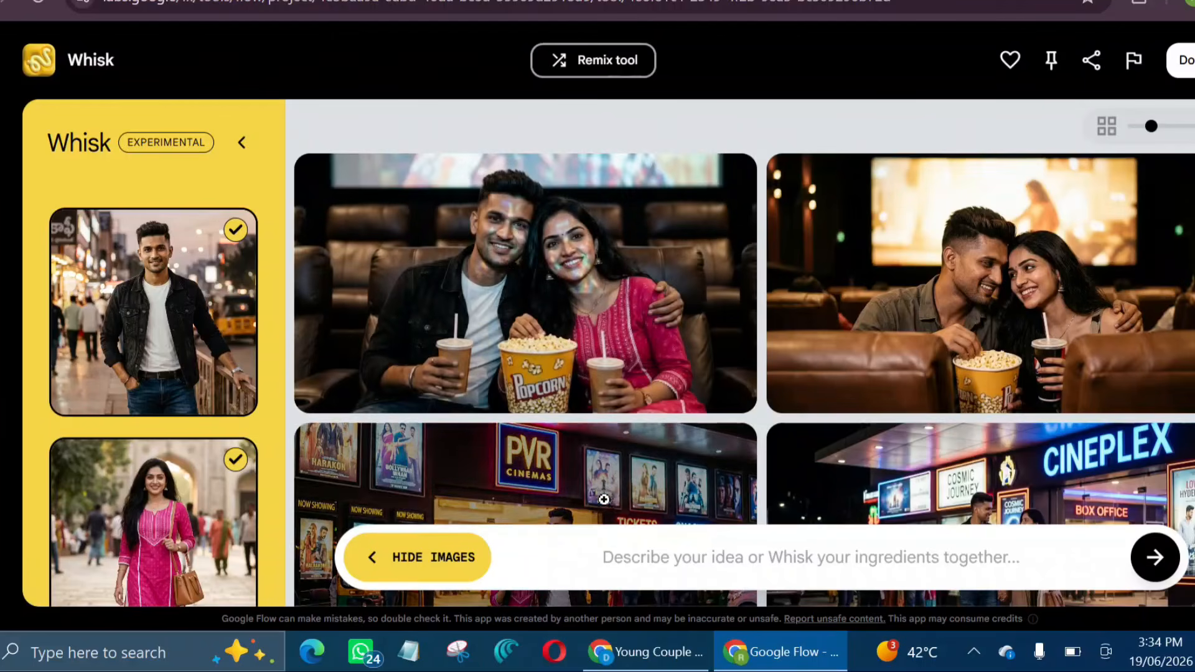
# Paste the same Scene 5 theater prompt again and generate another set of images
pyautogui.click(583, 547)
pyautogui.rightClick(592, 560)
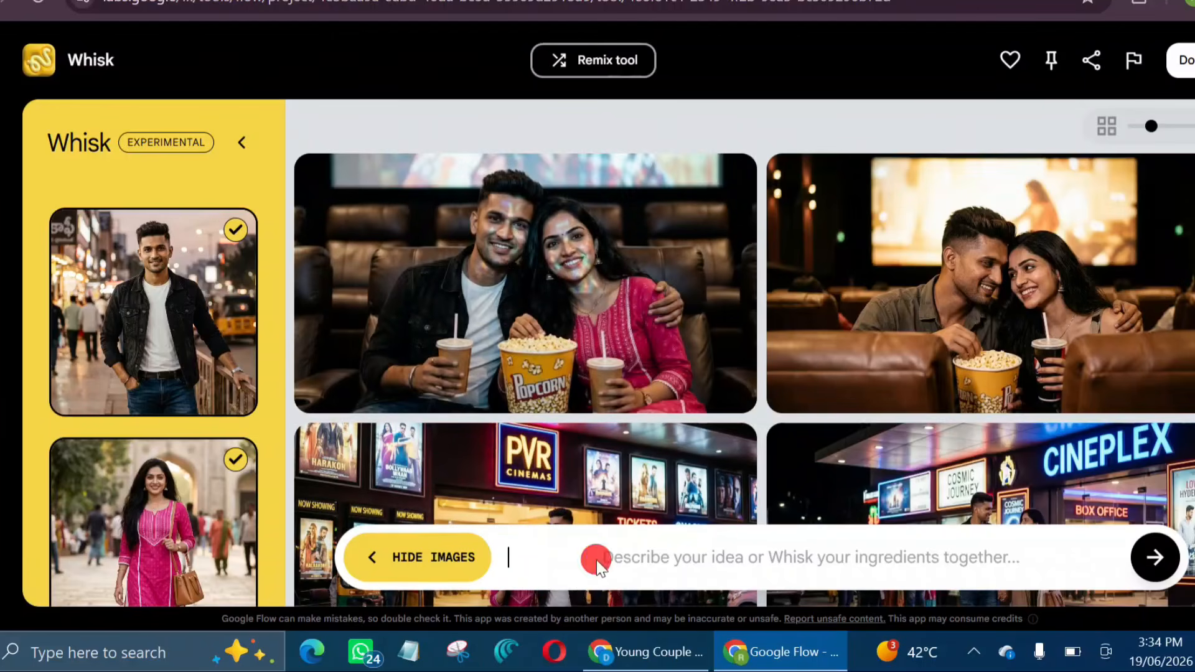
pyautogui.click(632, 326)
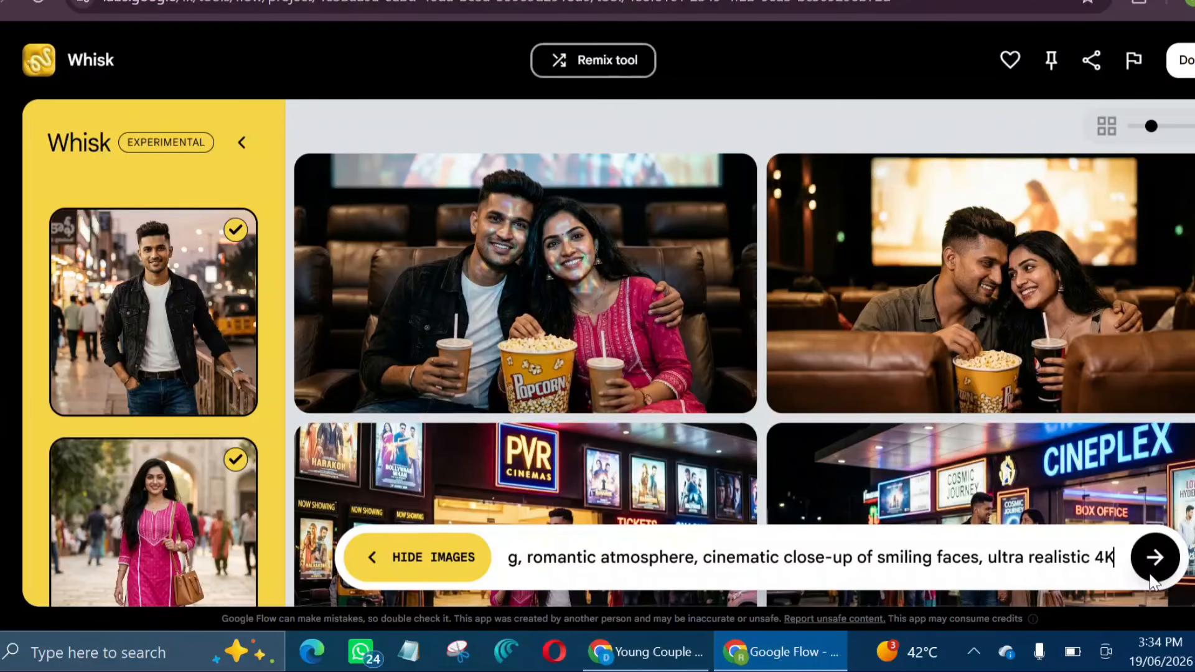
pyautogui.click(1152, 578)
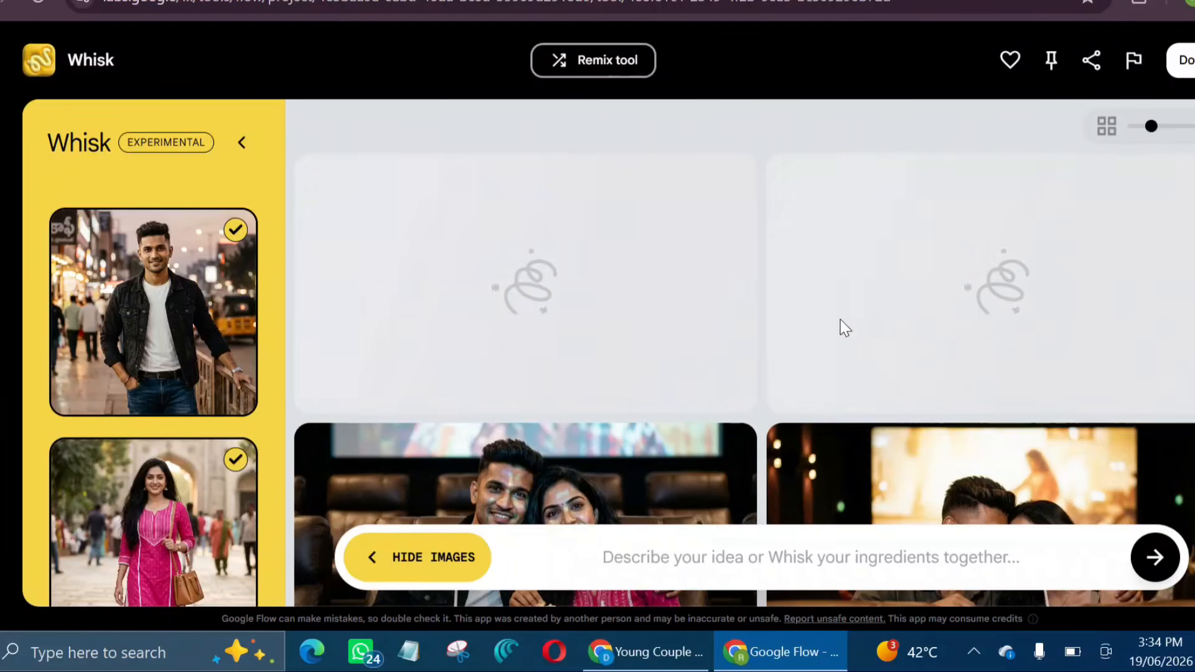
# Look over the generated scene images in Whisk, from the theater shots down to the bedroom ones
pyautogui.scroll(-10, 841, 279)
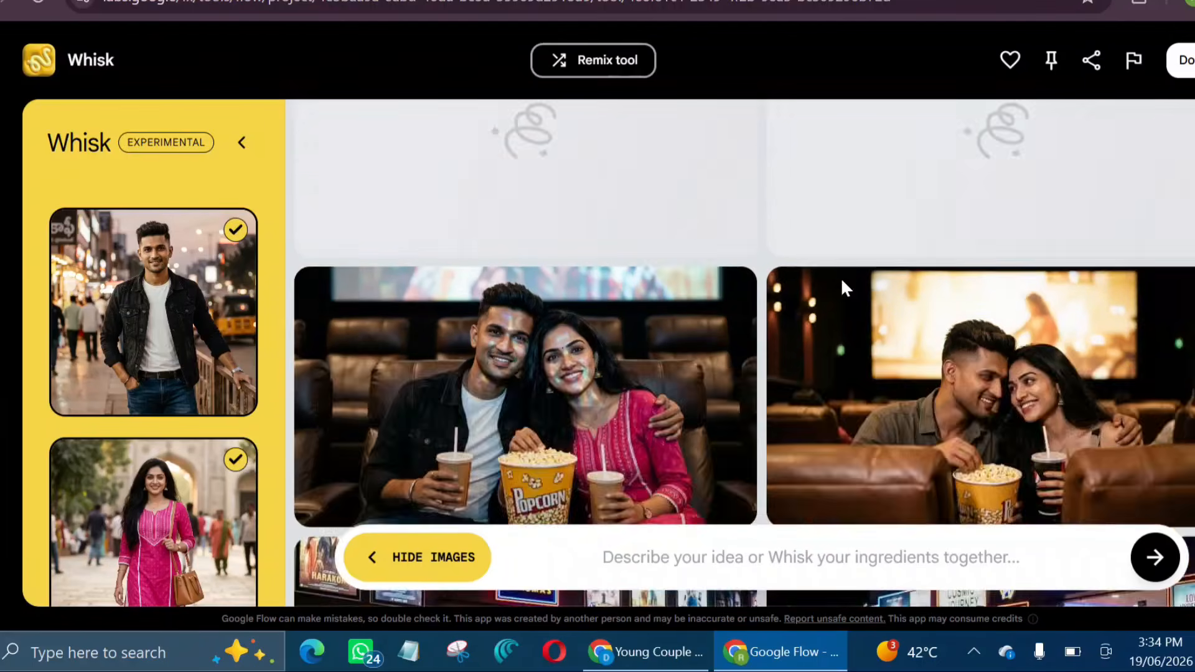
pyautogui.scroll(-5, 842, 278)
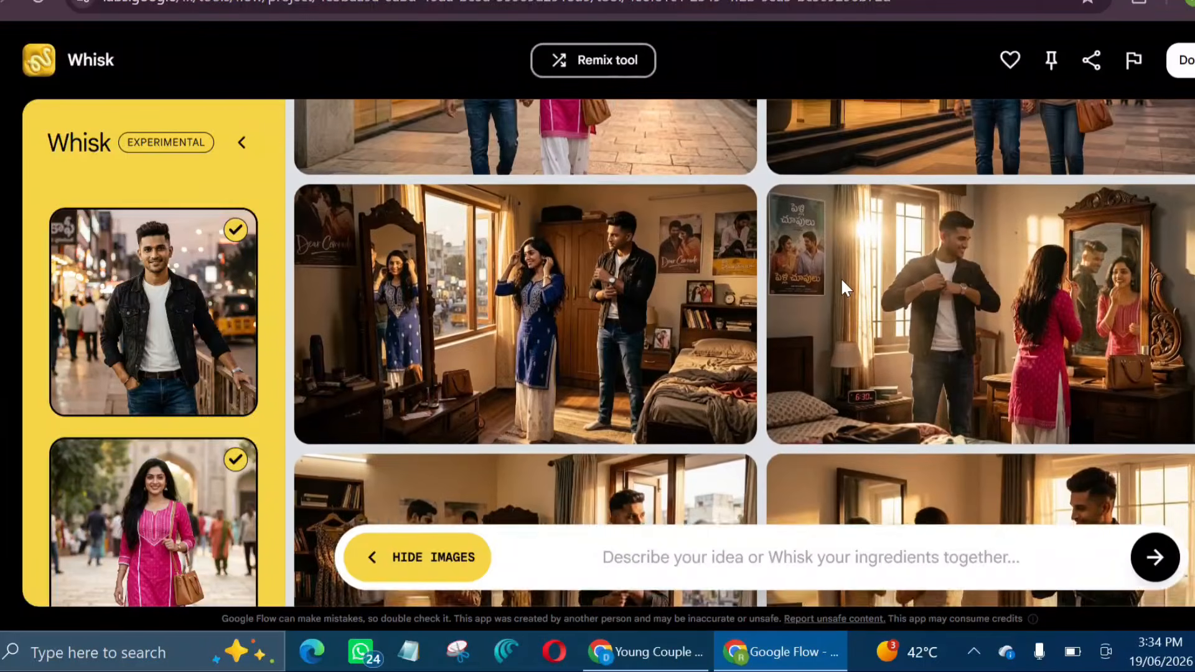
pyautogui.scroll(-2, 986, 458)
pyautogui.scroll(-2, 986, 458)
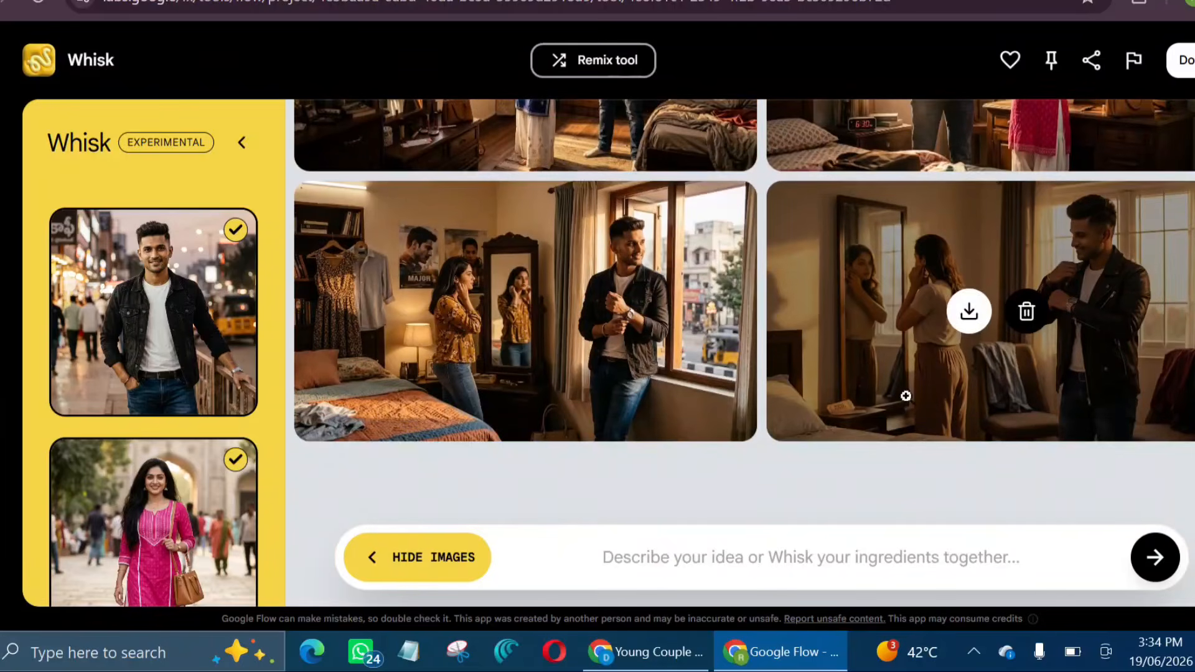
pyautogui.scroll(1, 661, 362)
pyautogui.scroll(5, 661, 361)
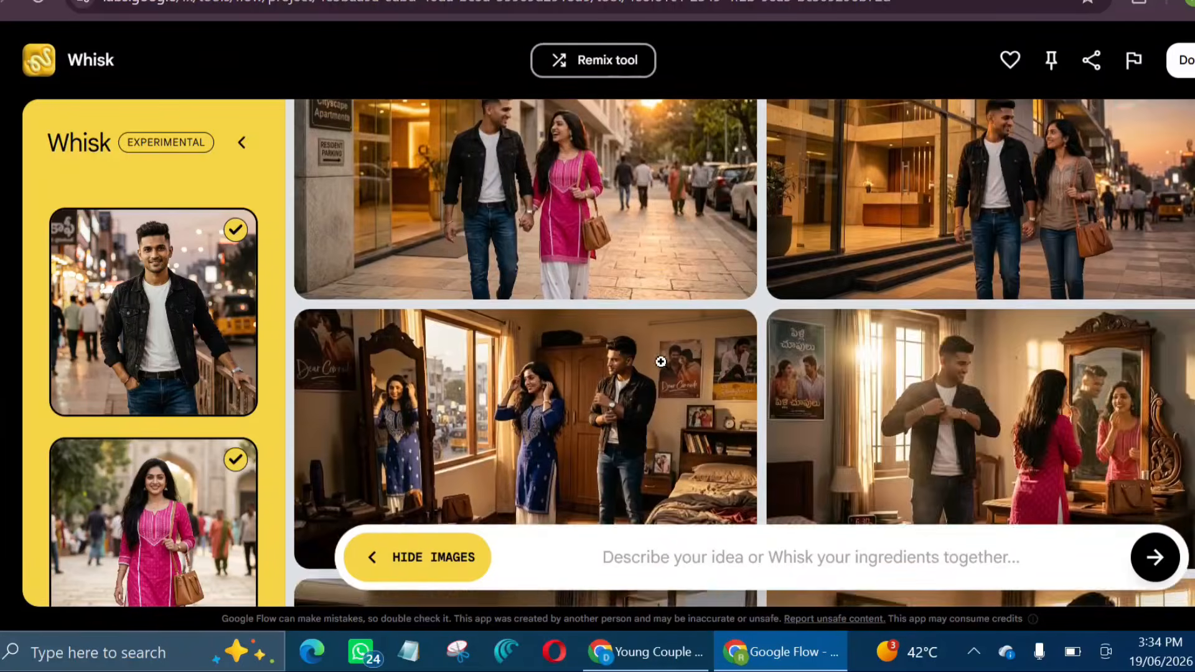
pyautogui.scroll(1, 958, 464)
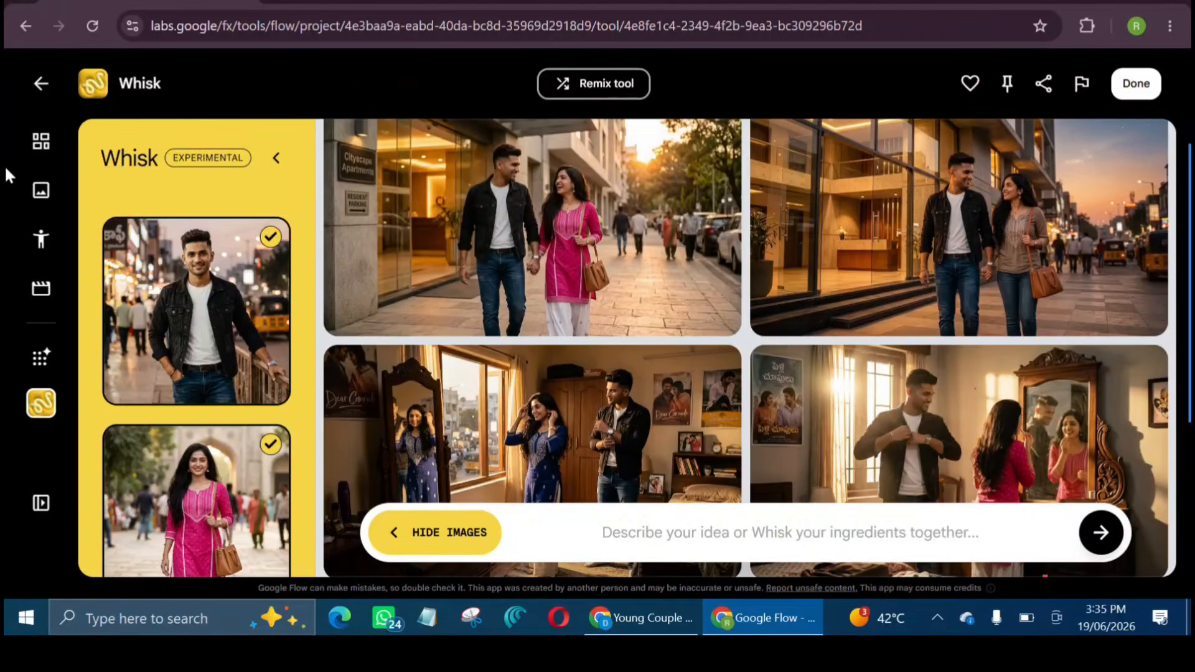
# Open the project's image gallery and add the bedroom image with the woman in pink at the mirror to the agent prompt
pyautogui.click(40, 191)
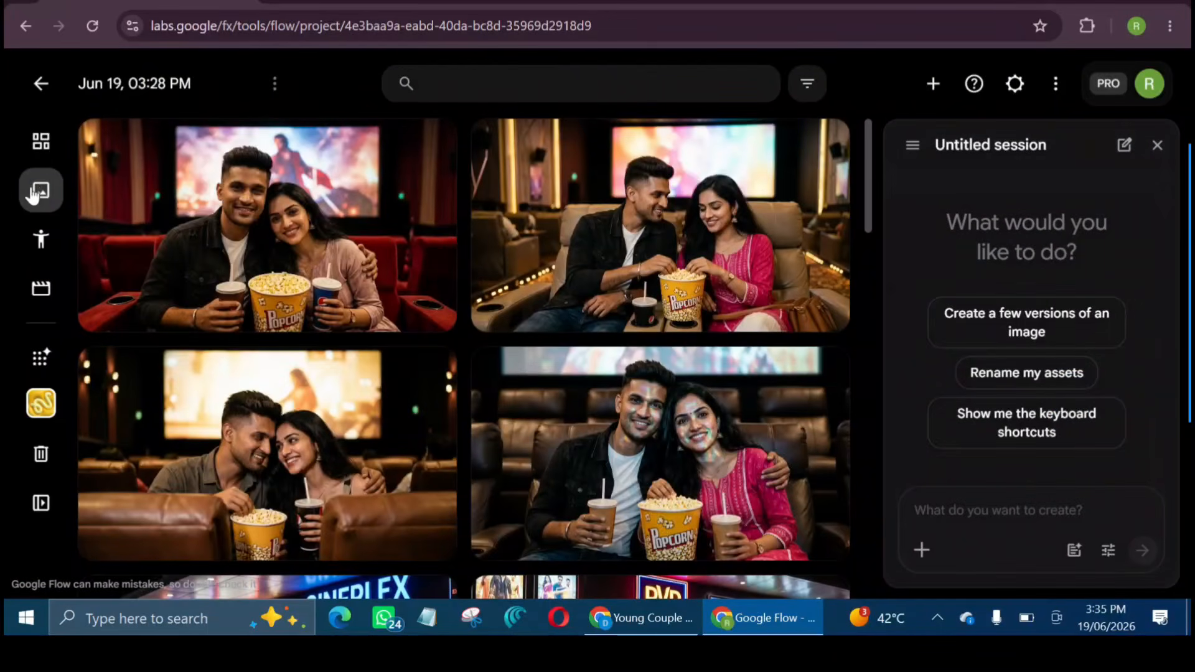
pyautogui.scroll(-15, 422, 346)
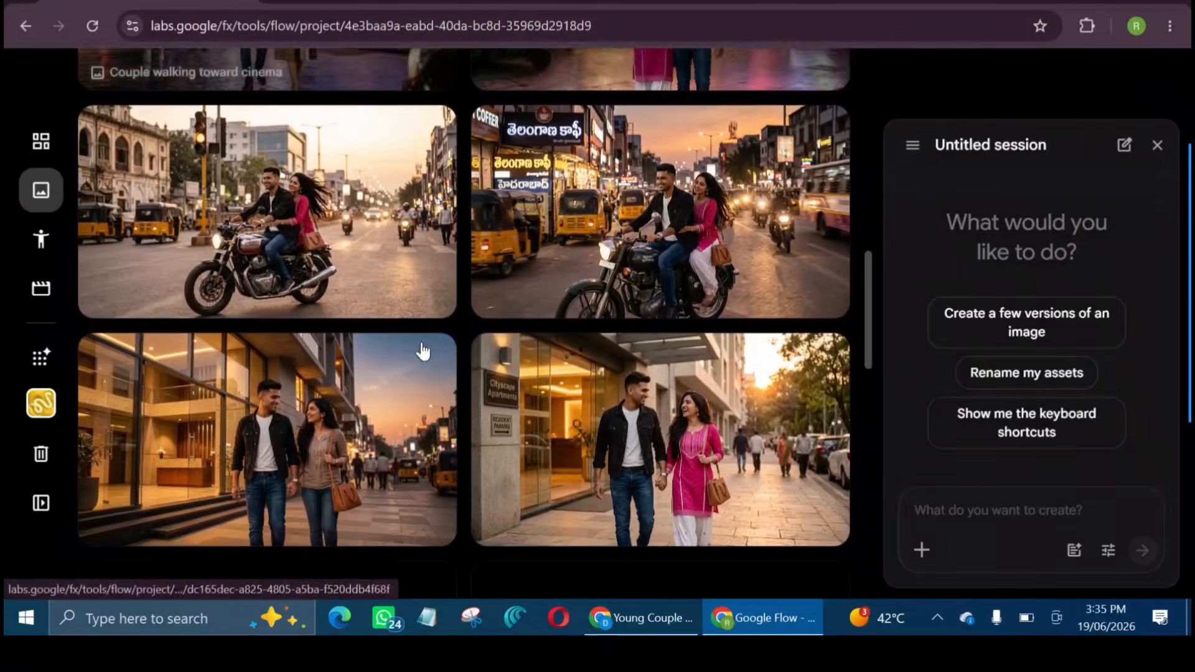
pyautogui.scroll(-4, 422, 352)
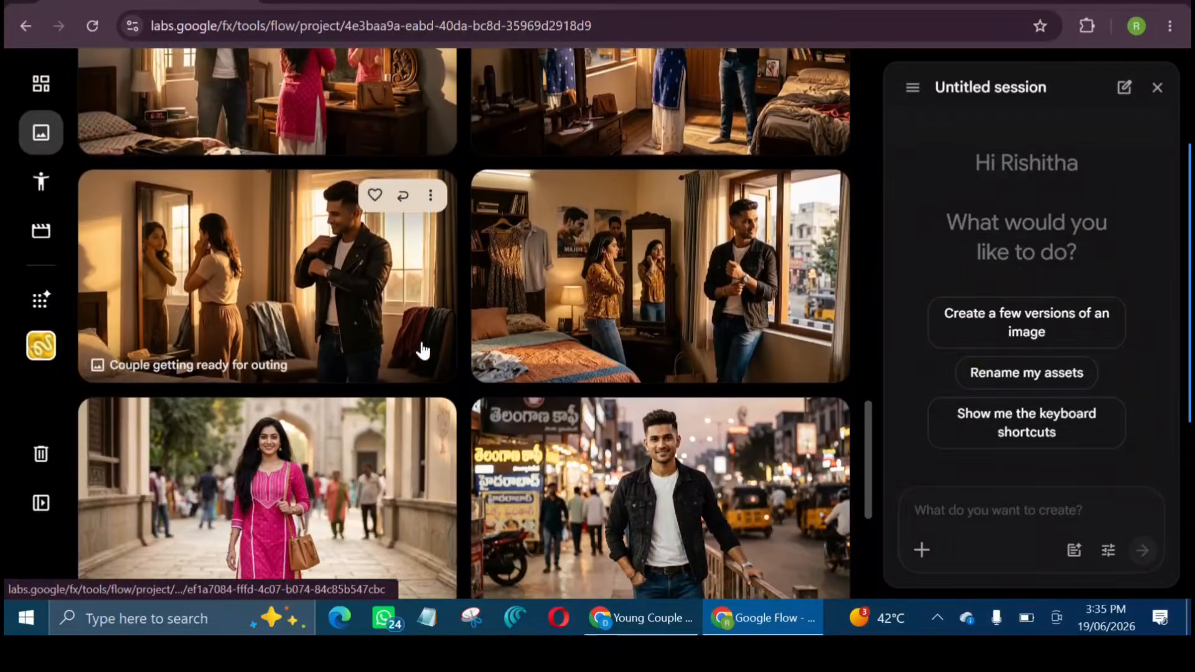
pyautogui.scroll(6, 422, 347)
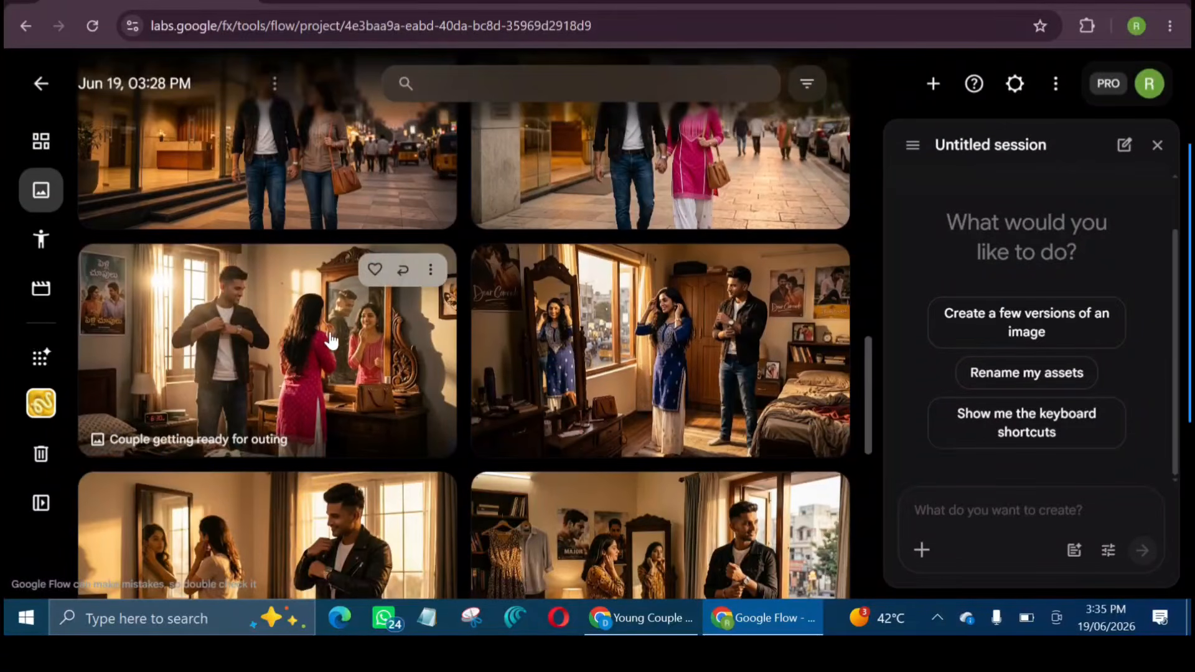
pyautogui.click(427, 283)
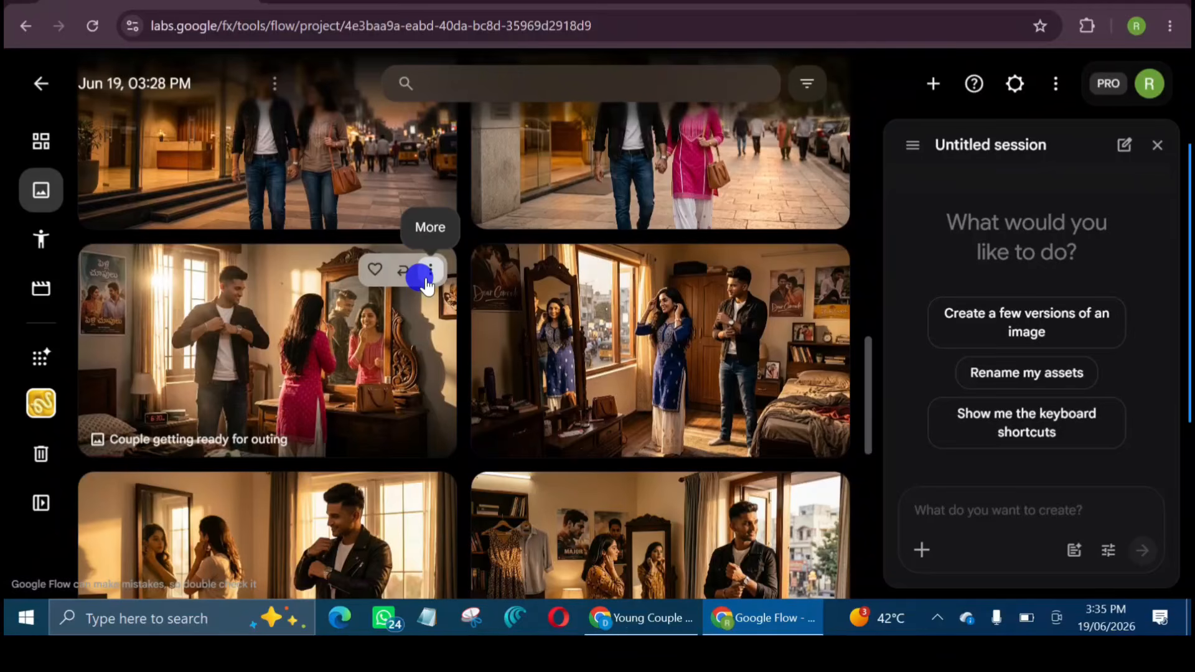
pyautogui.moveTo(420, 390)
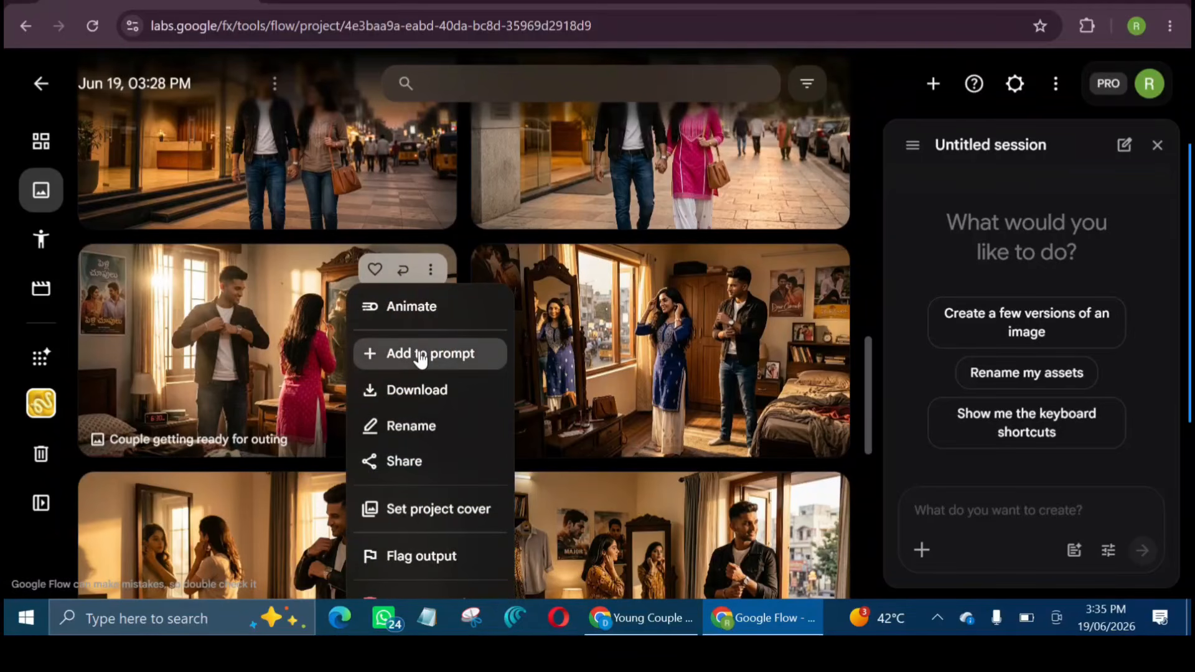
pyautogui.click(421, 356)
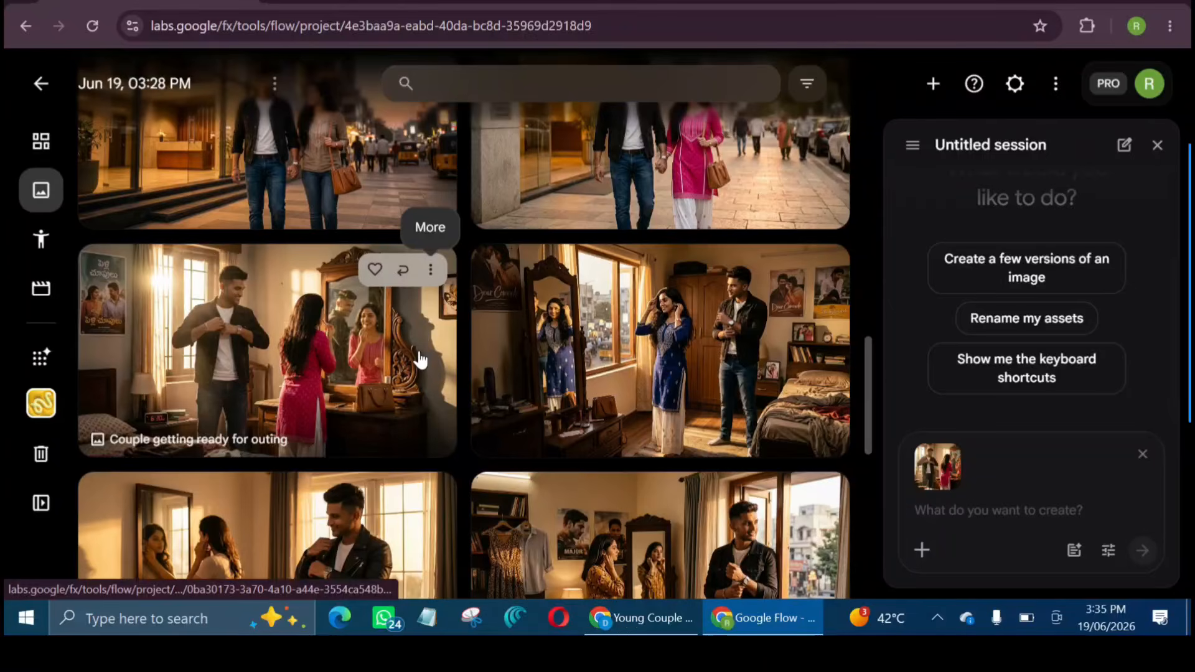
pyautogui.moveTo(926, 476)
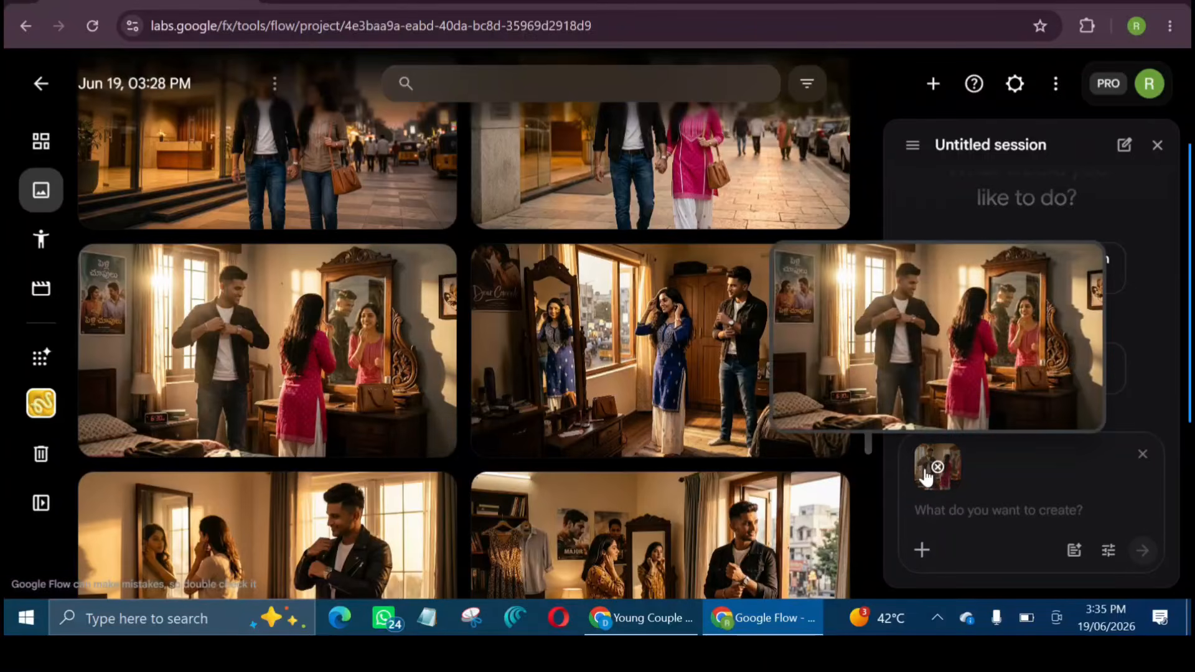
# Switch to ChatGPT and copy the Scene 1 – Ready for Movie visual prompt together with its Telugu dialogue
pyautogui.click(642, 618)
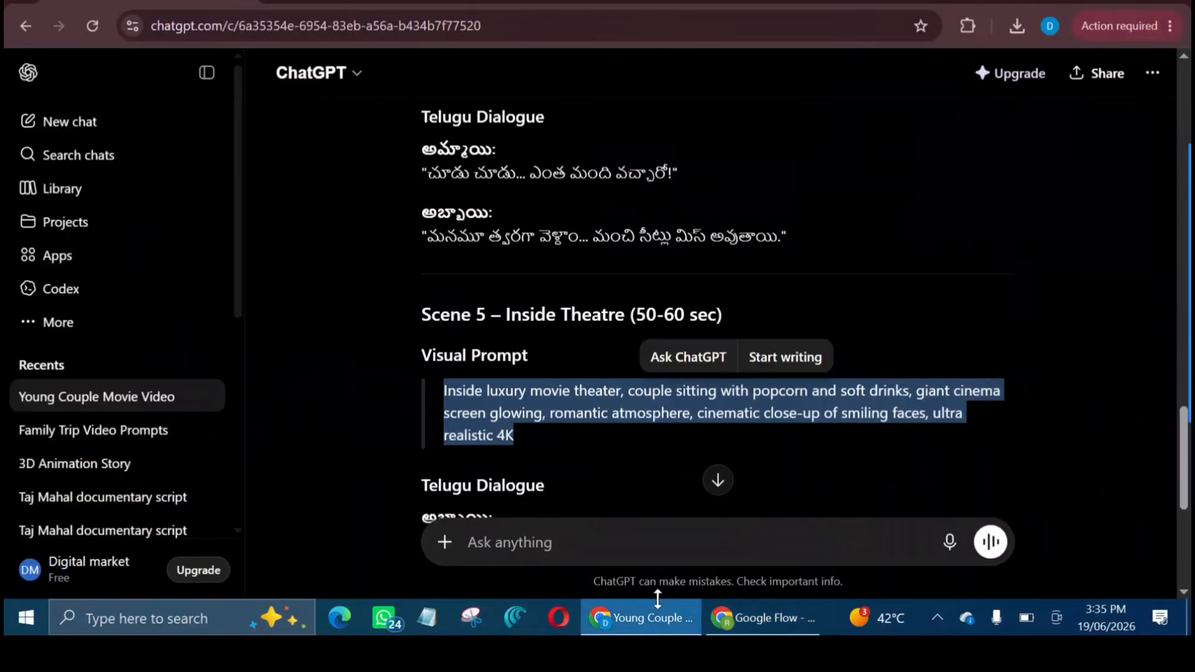
pyautogui.scroll(20, 671, 424)
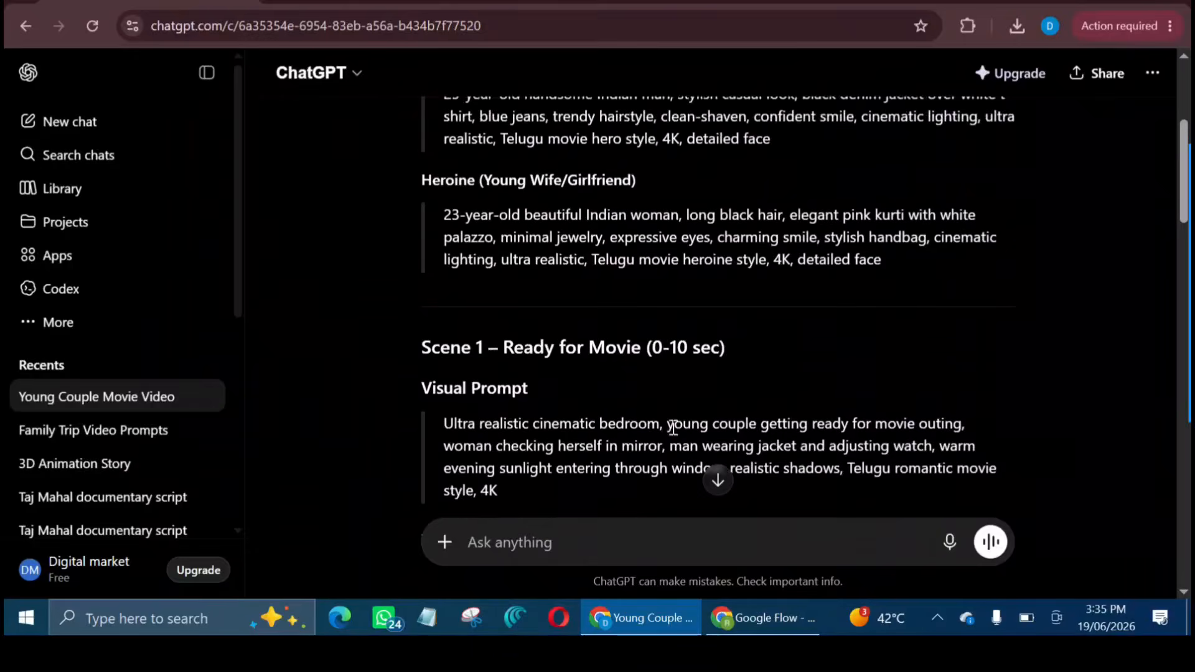
pyautogui.scroll(3, 673, 427)
pyautogui.scroll(-5, 679, 427)
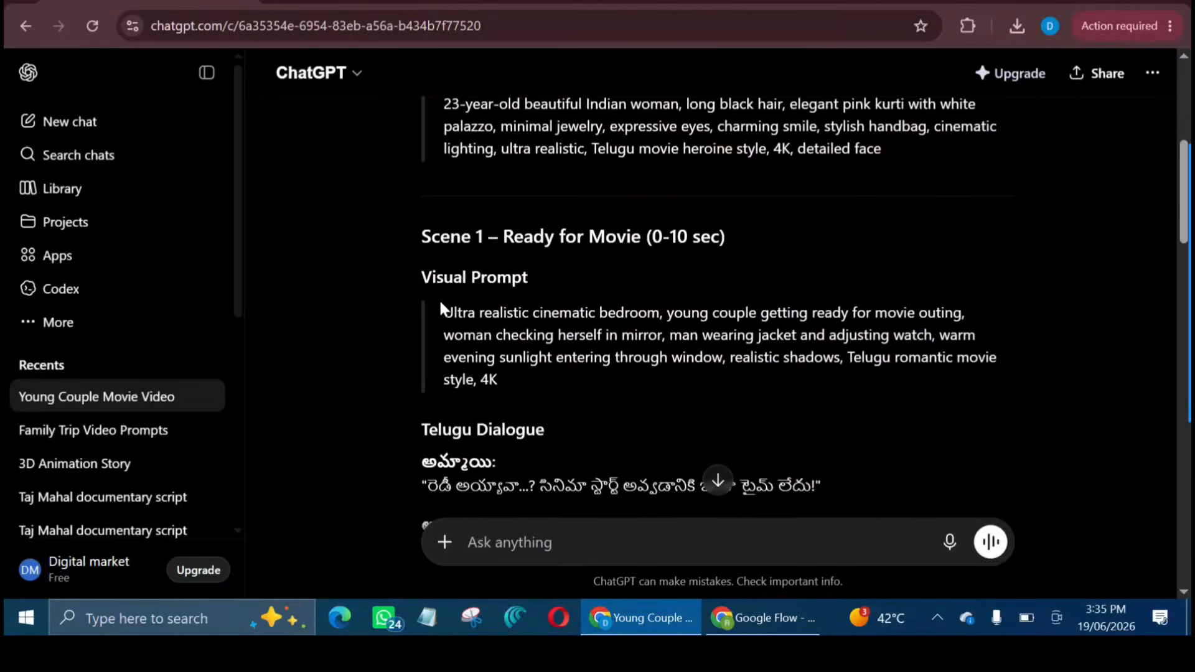
pyautogui.moveTo(440, 305); pyautogui.dragTo(805, 435)
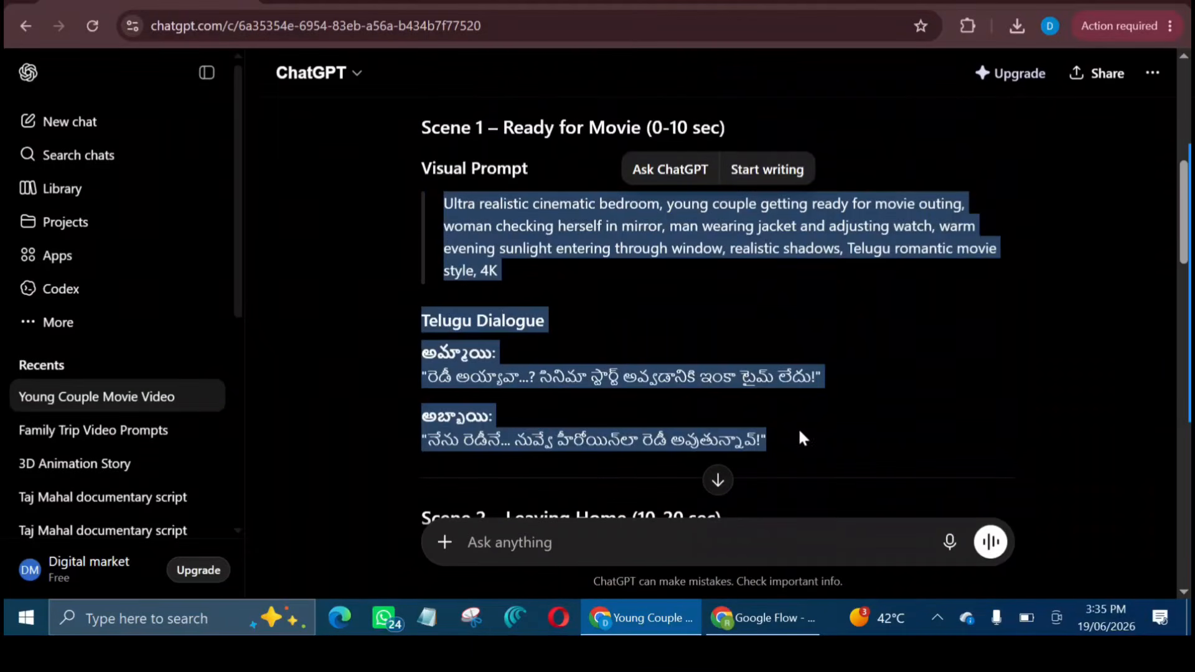
pyautogui.rightClick(465, 240)
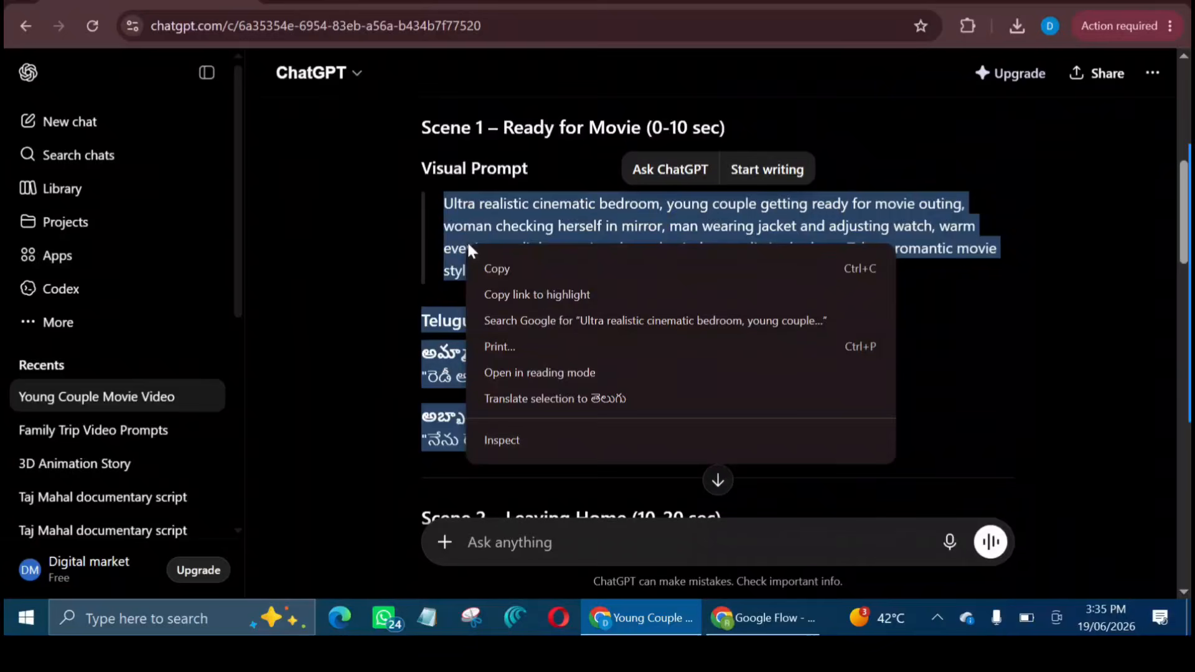
pyautogui.click(497, 265)
# Back in Google Flow, paste the Scene 1 prompt and Telugu dialogue into the agent prompt beside the attached bedroom image
pyautogui.moveTo(763, 618)
pyautogui.click(718, 478)
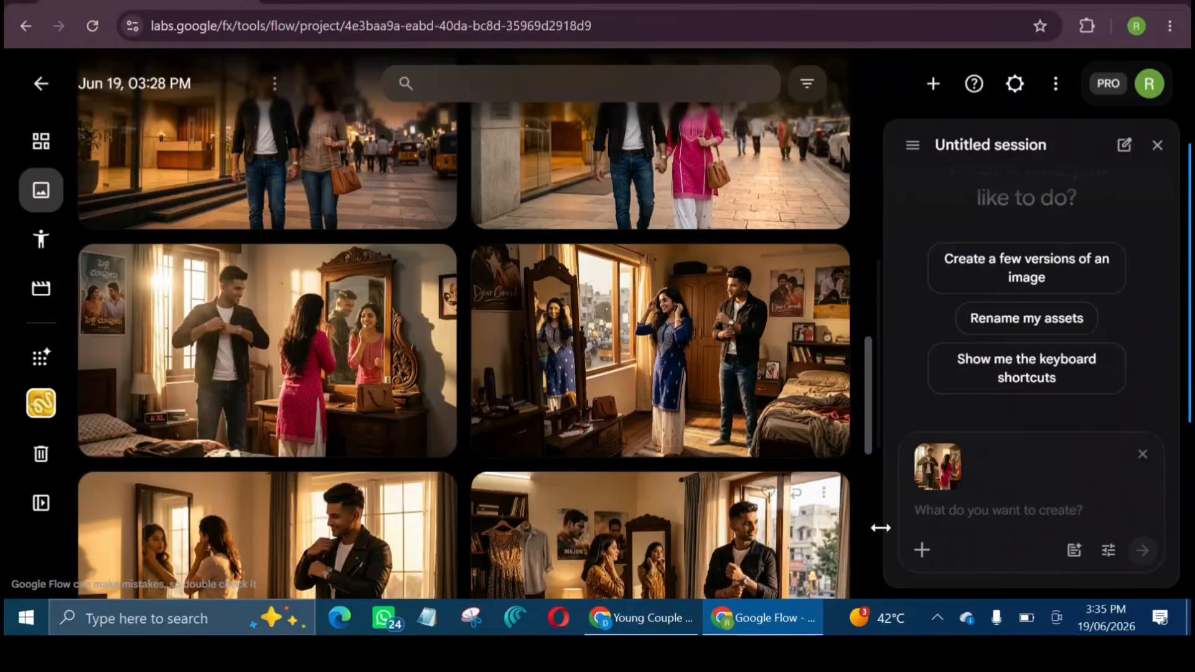
pyautogui.rightClick(924, 514)
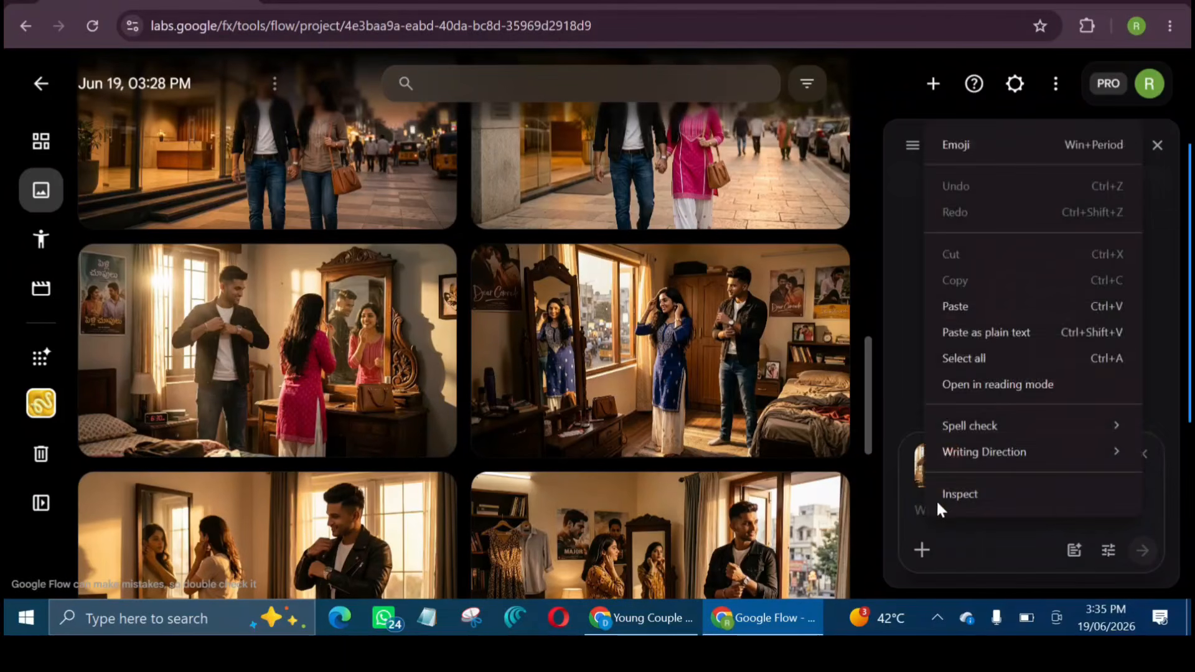
pyautogui.click(983, 308)
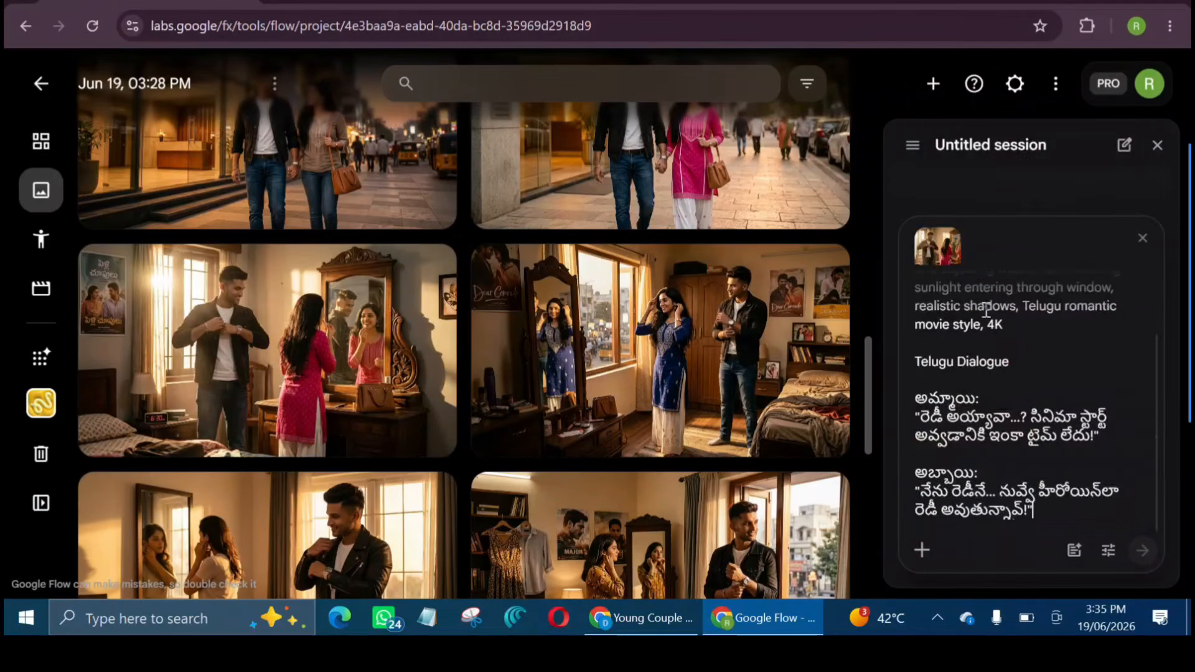
# Check the agent's image and video generation defaults and save the agent settings
pyautogui.click(1103, 550)
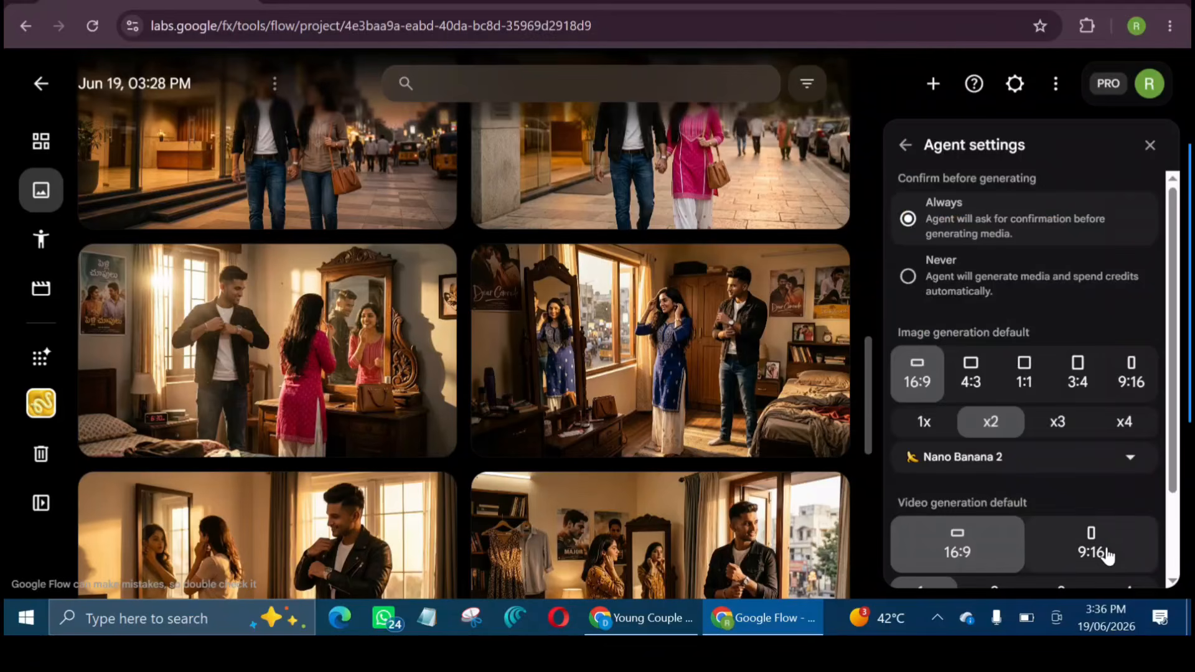
pyautogui.scroll(-2, 1041, 457)
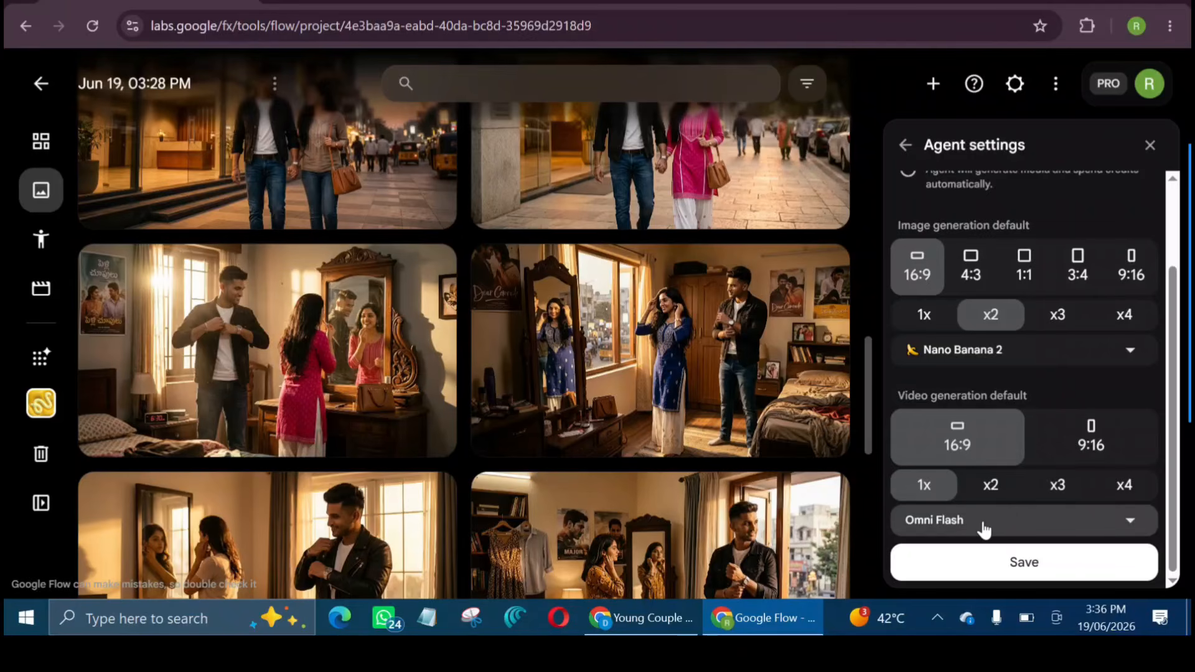
pyautogui.click(1039, 566)
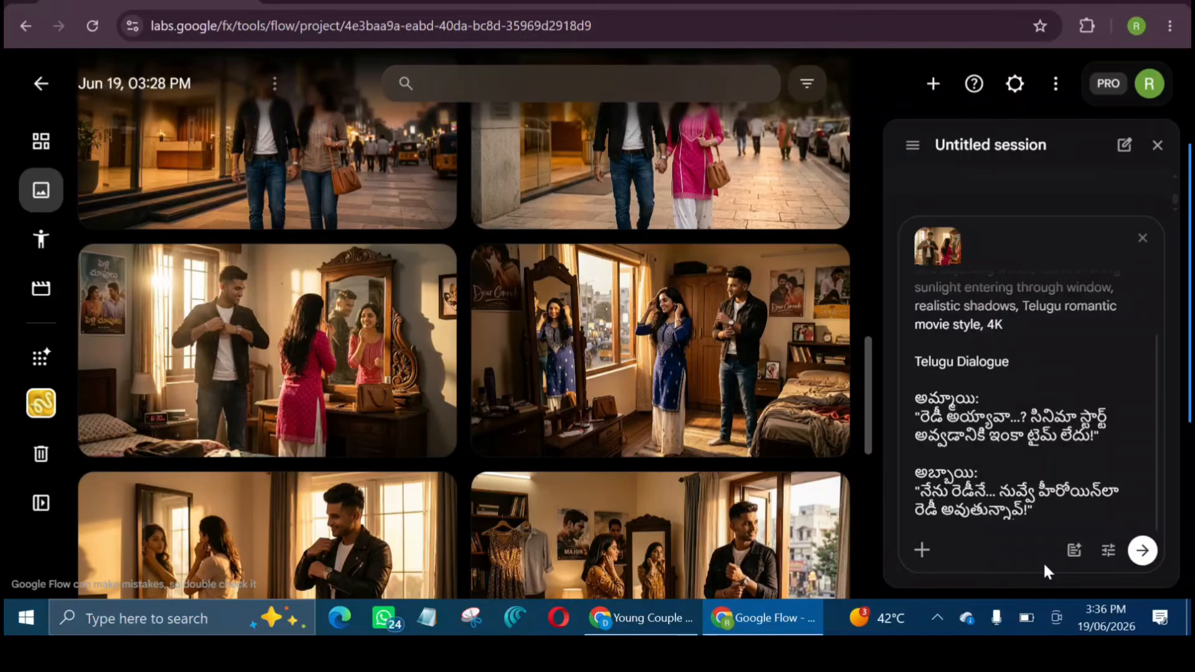
# Submit the Scene 1 bedroom prompt to the agent and approve generating one video for 15 credits
pyautogui.click(1146, 549)
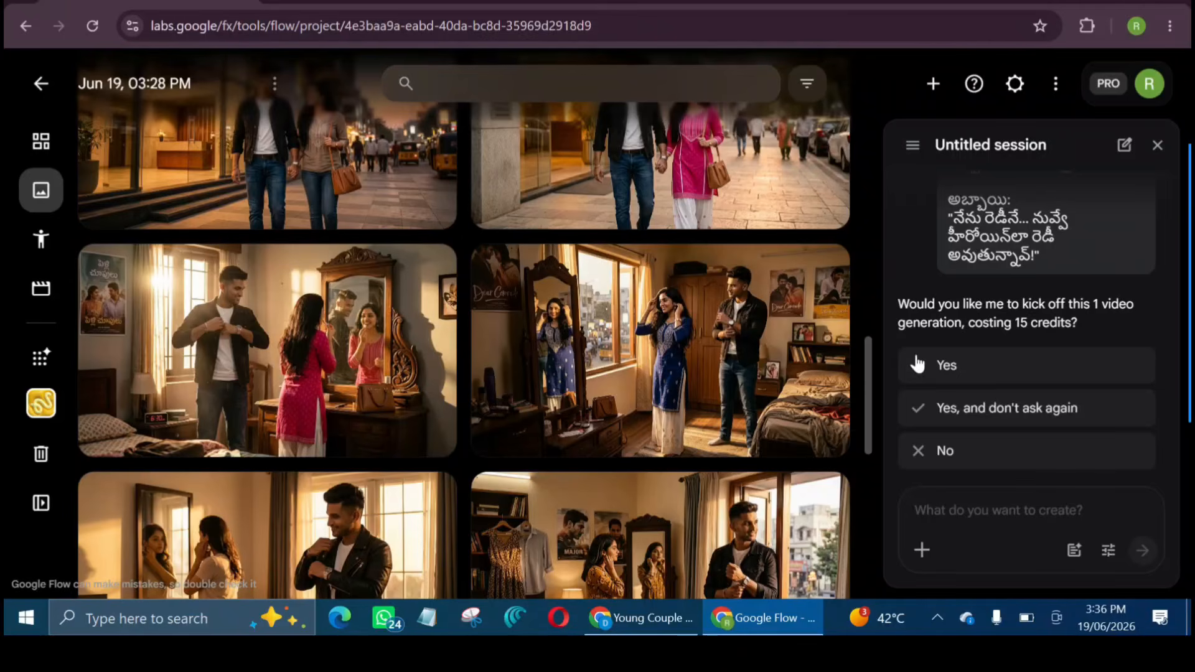
pyautogui.click(941, 372)
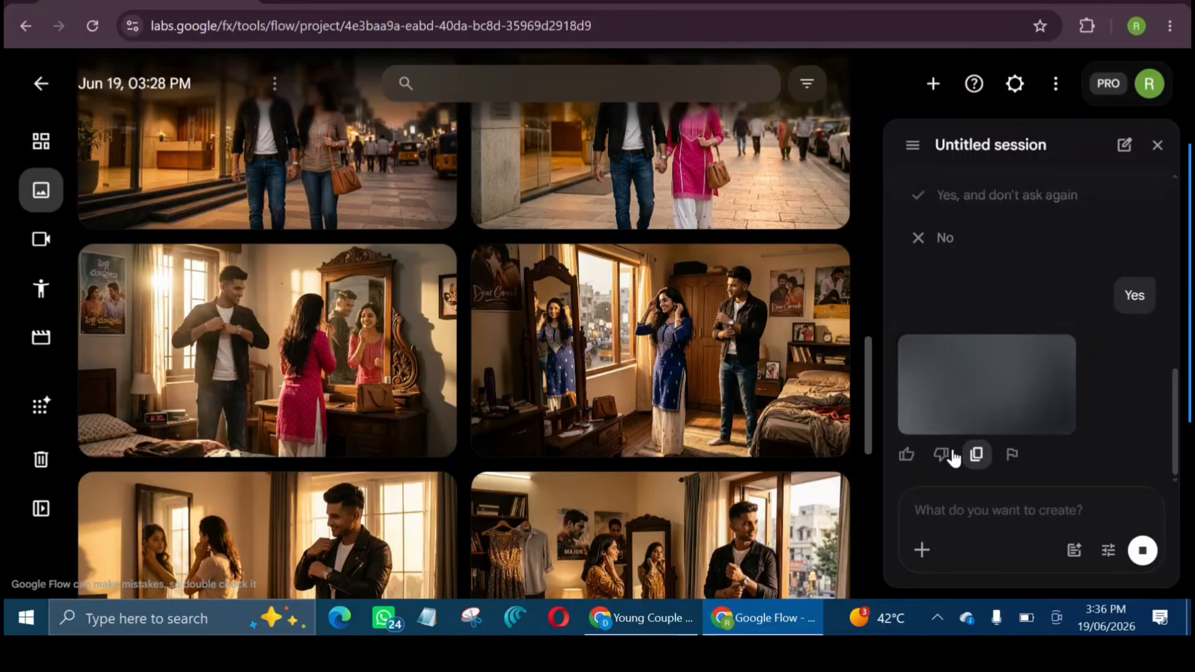
# Add the "Couple walking out apartment" image with the woman in pink to the agent prompt
pyautogui.scroll(5, 594, 368)
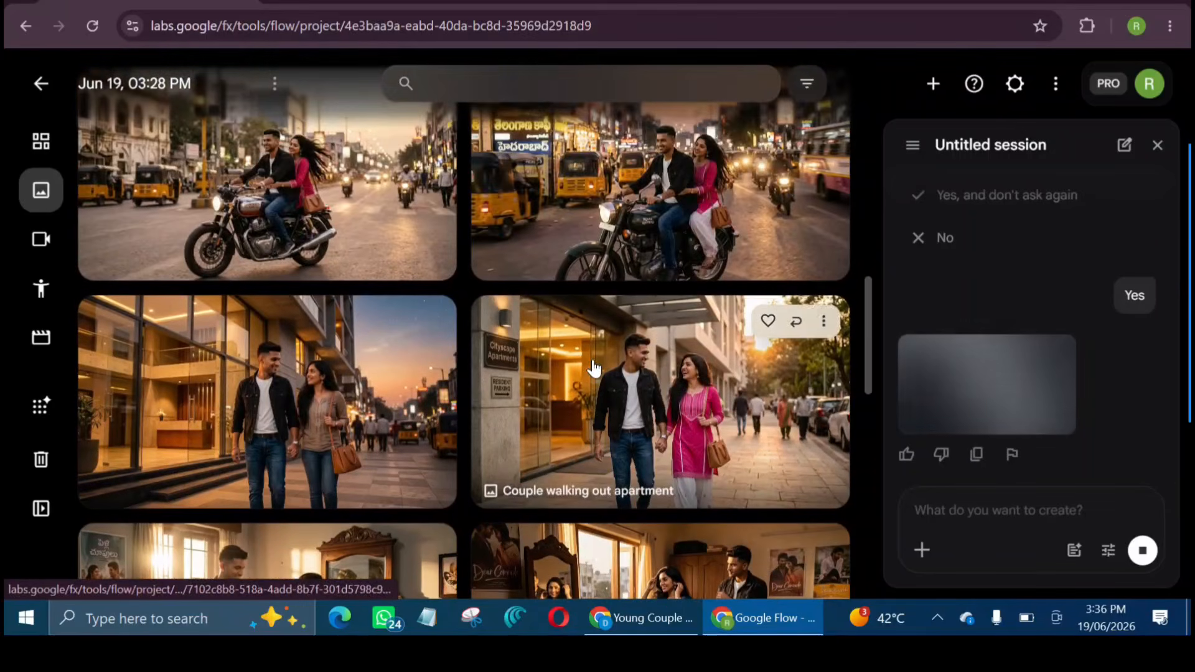
pyautogui.click(824, 322)
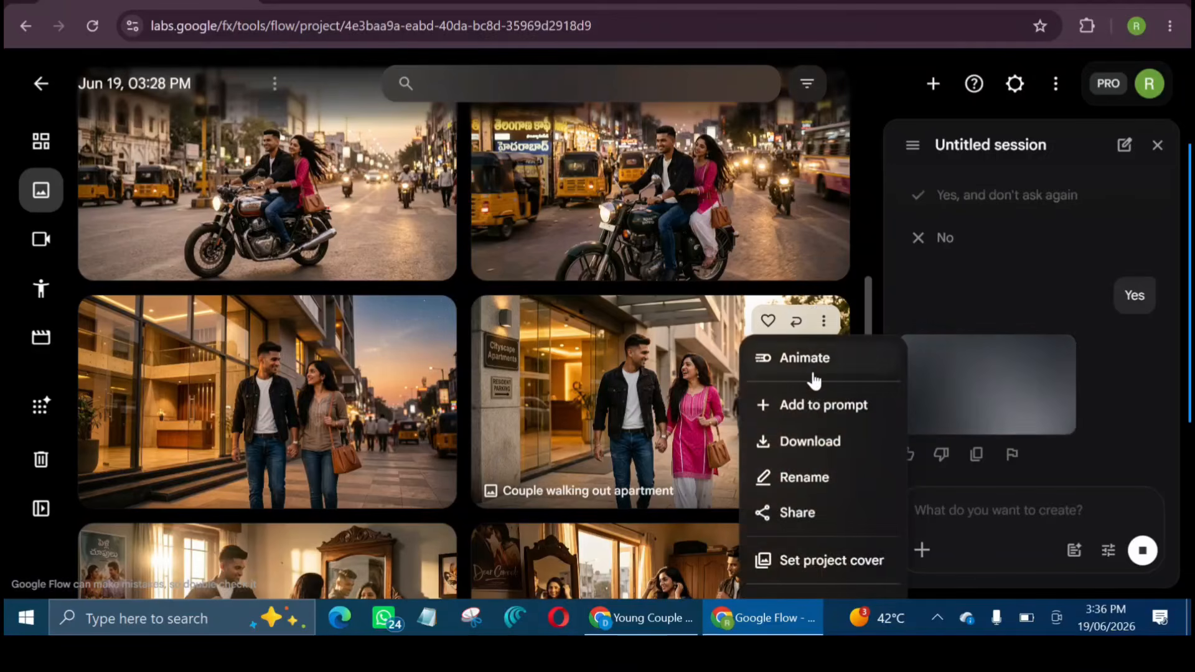
pyautogui.click(822, 406)
pyautogui.moveTo(936, 471)
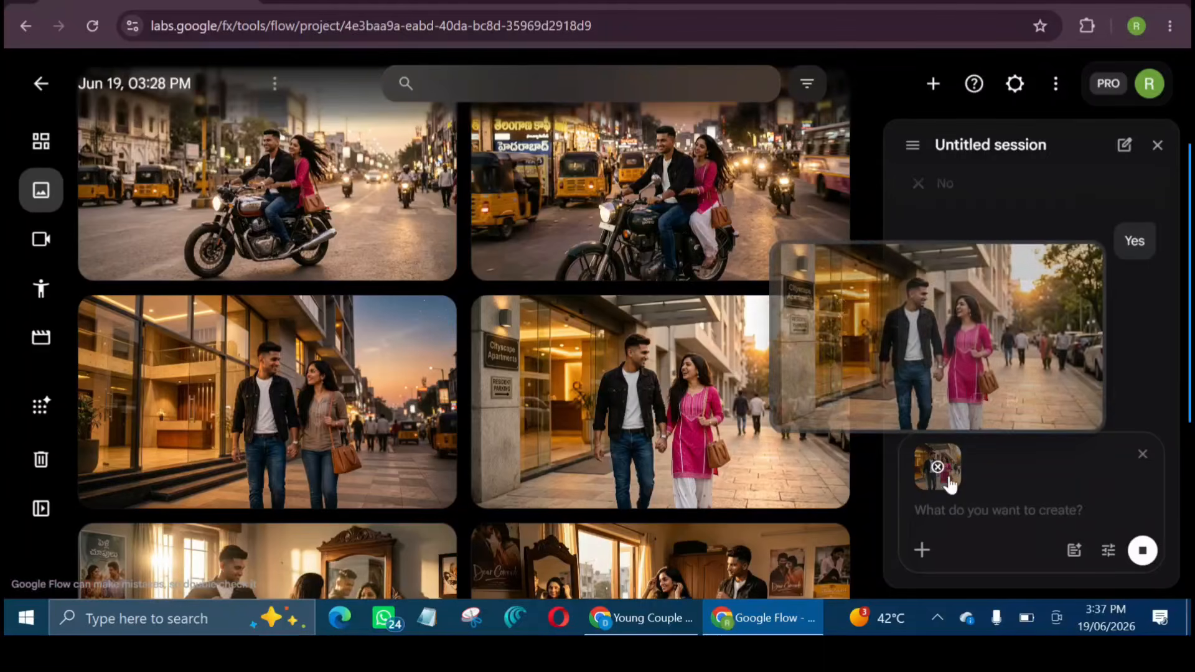
# Switch to ChatGPT and copy the Scene 2 – Leaving Home visual prompt together with its Telugu dialogue
pyautogui.click(667, 619)
pyautogui.scroll(-6, 715, 474)
pyautogui.click(443, 200)
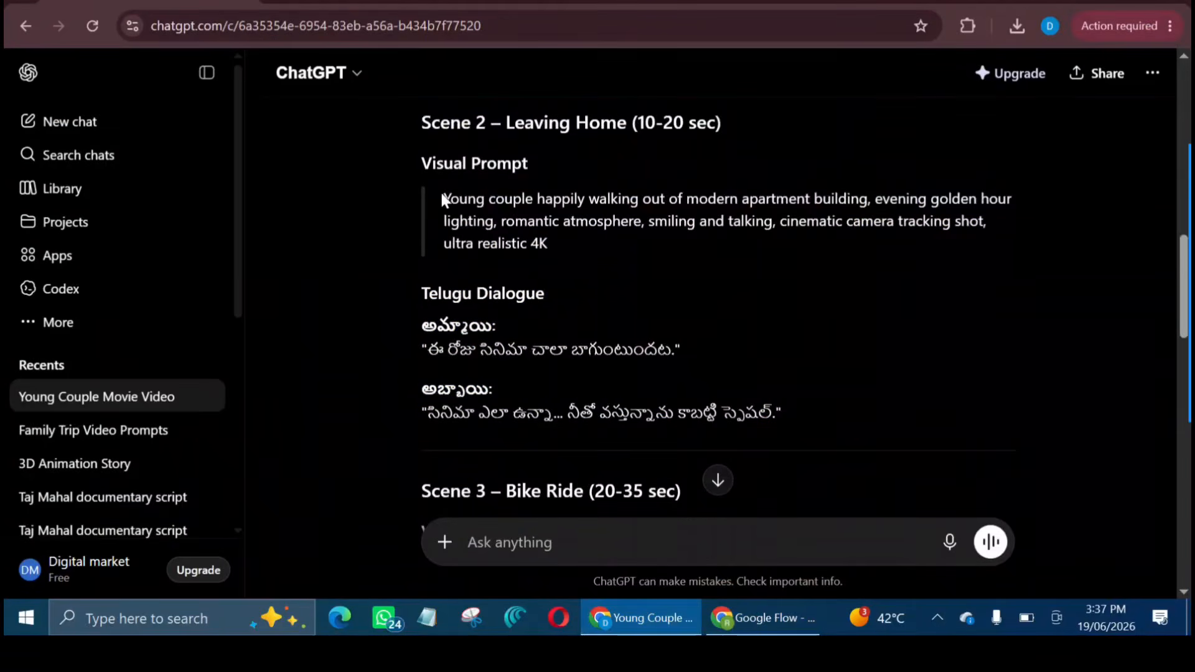
pyautogui.moveTo(445, 196); pyautogui.dragTo(778, 407)
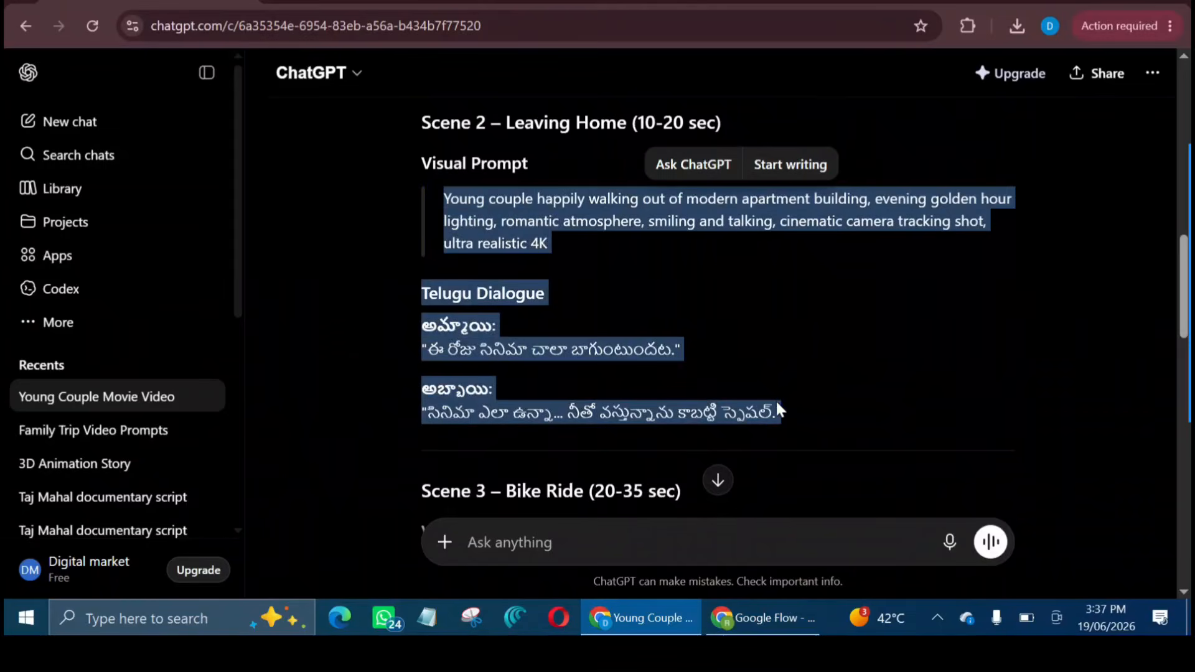
pyautogui.rightClick(521, 230)
pyautogui.click(547, 253)
# Back in Google Flow, paste the Scene 2 prompt and dialogue beside the apartment image, submit it and approve the 15-credit video generation
pyautogui.click(762, 619)
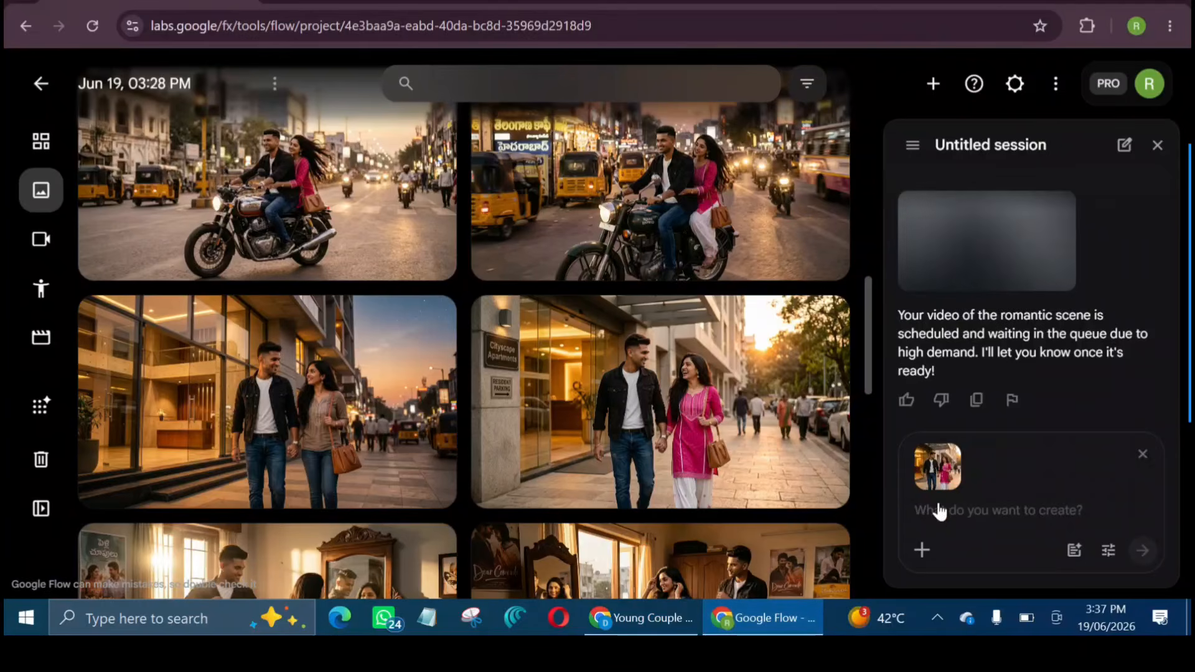
pyautogui.rightClick(946, 509)
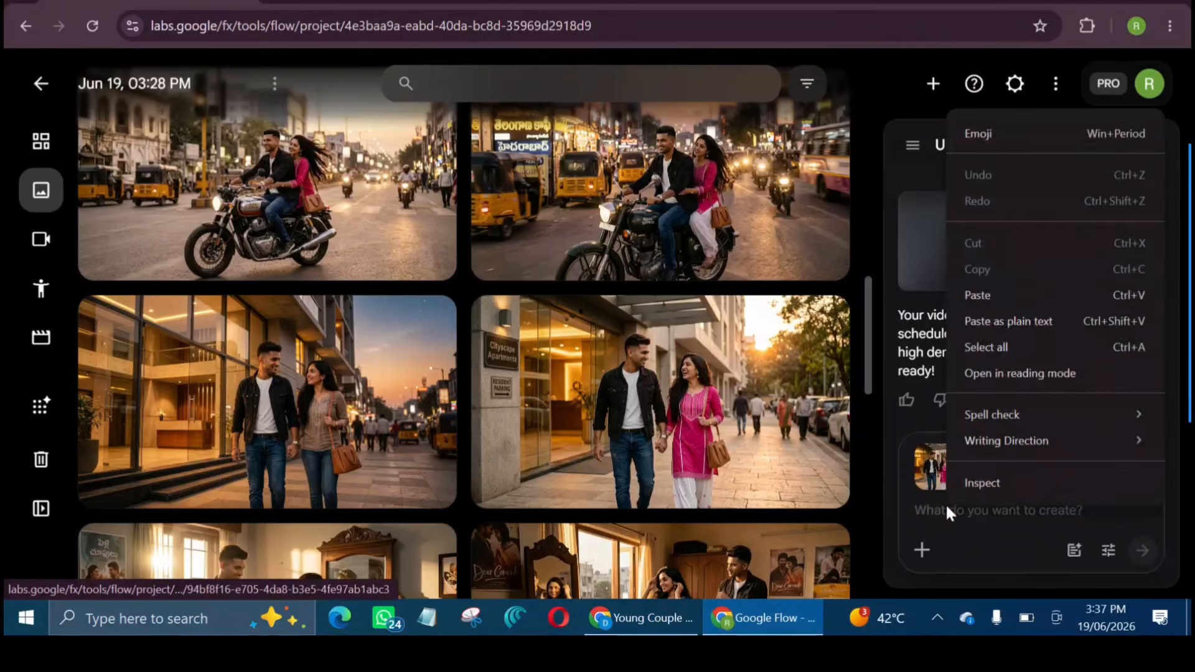
pyautogui.click(988, 293)
pyautogui.hotkey('ctrl', 'v')
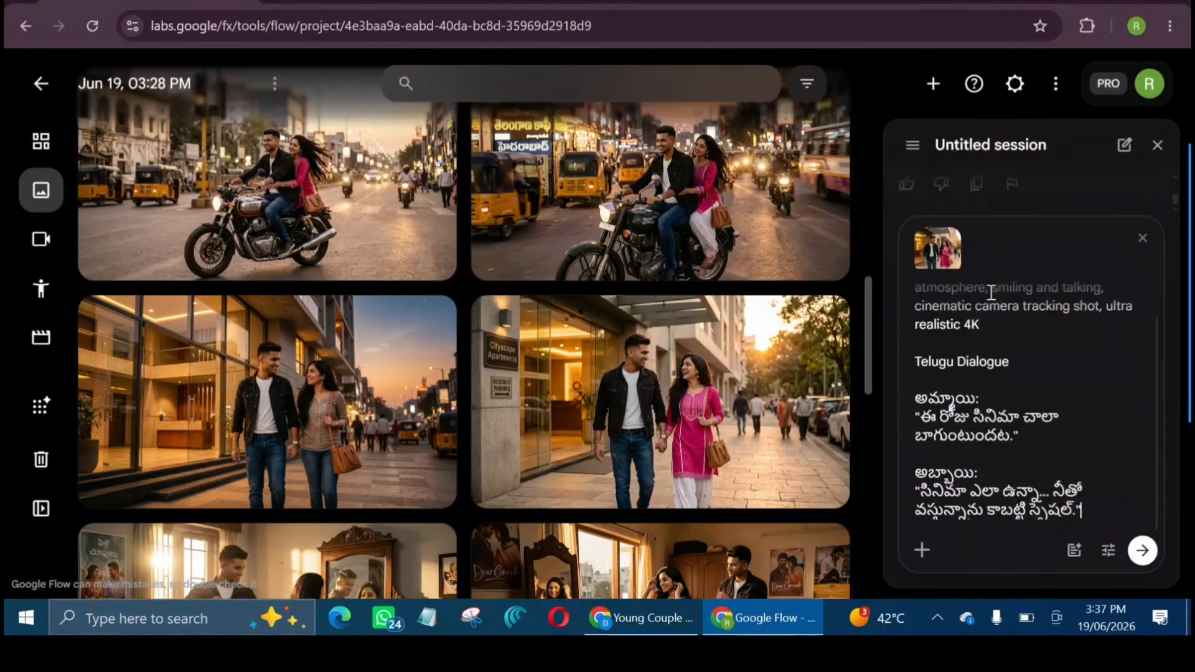
pyautogui.click(1144, 551)
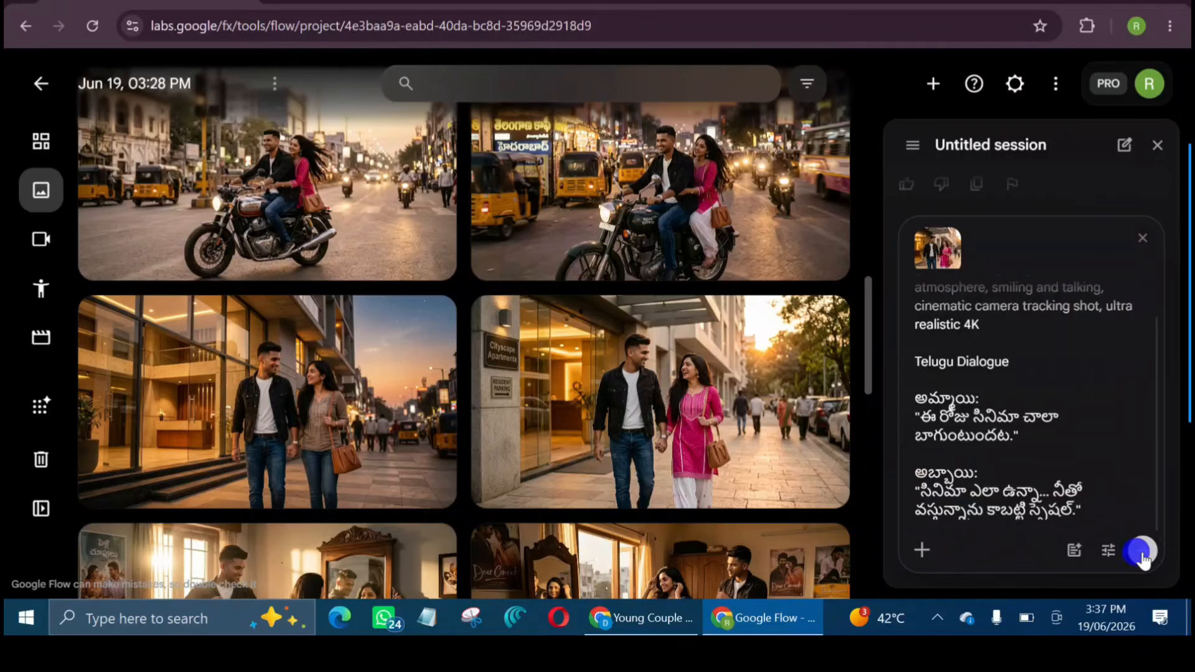
pyautogui.click(1141, 551)
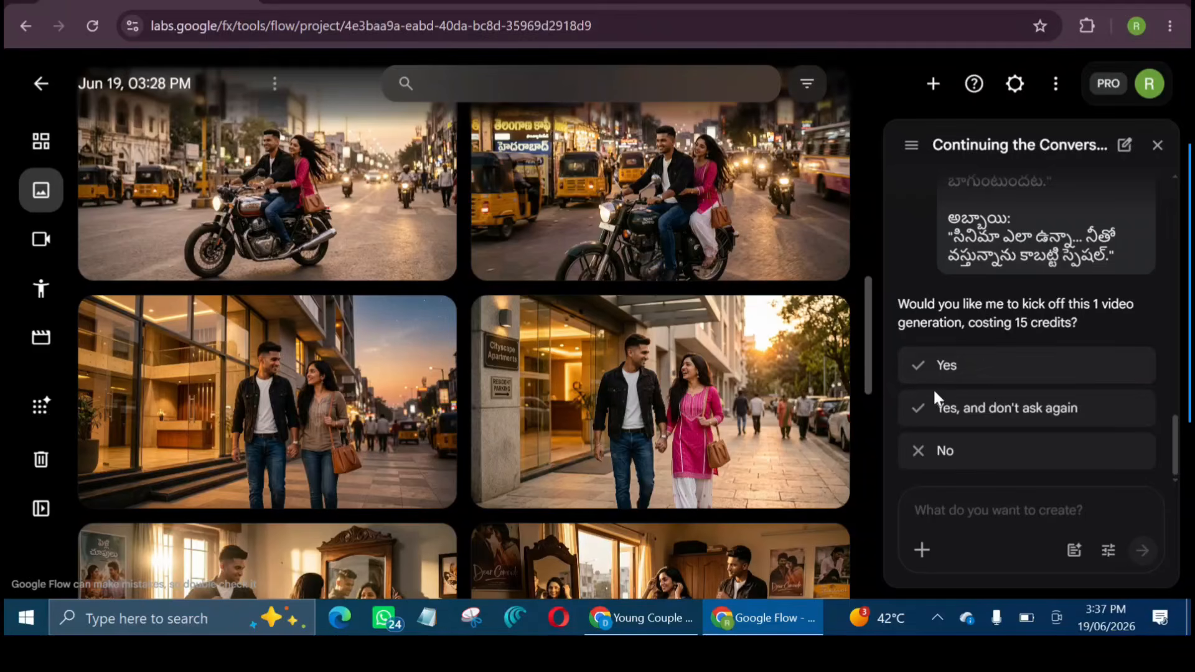
pyautogui.click(954, 360)
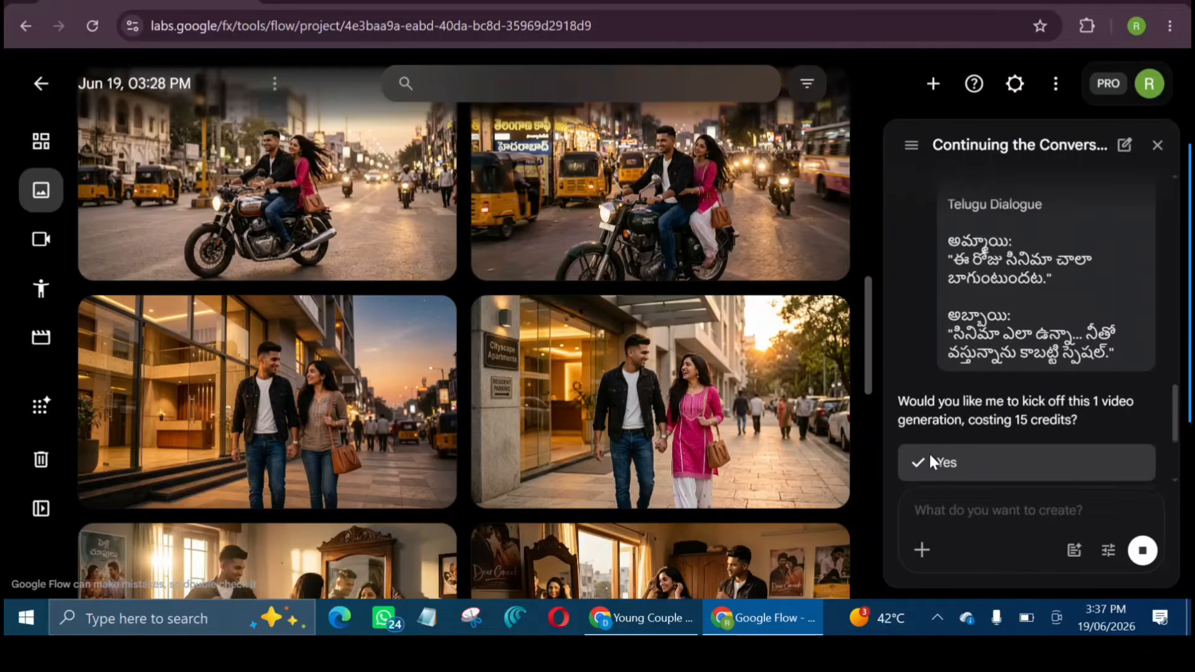
# Play the generated bedroom video, download it and return to the project gallery
pyautogui.scroll(3, 929, 451)
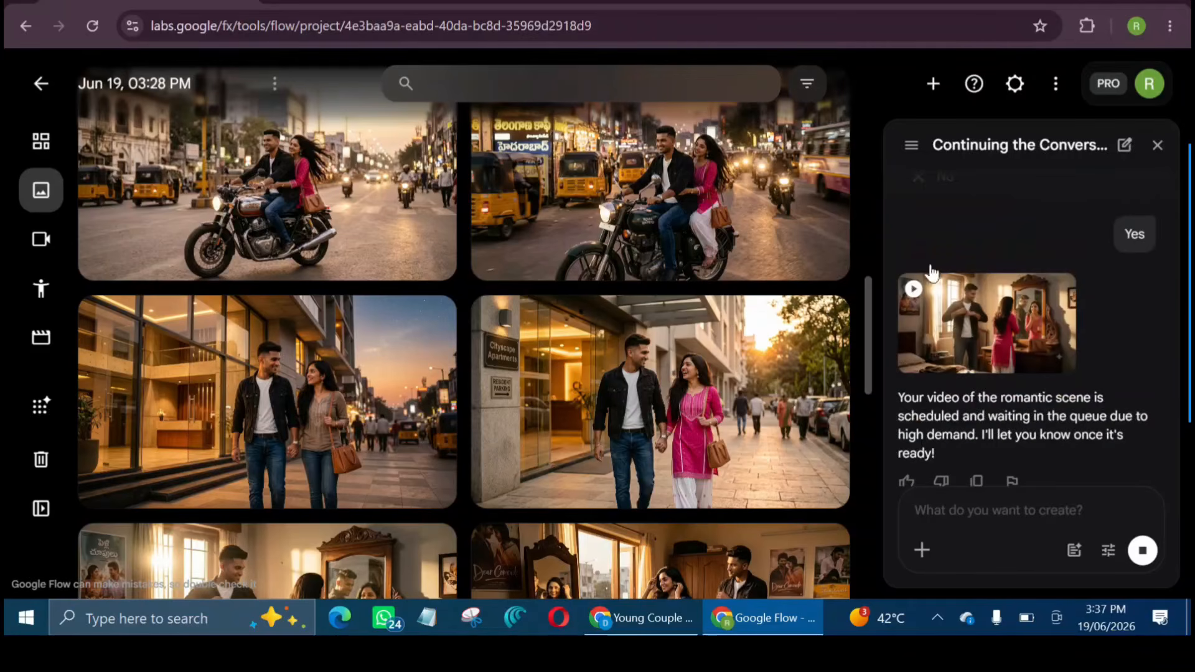
pyautogui.click(980, 322)
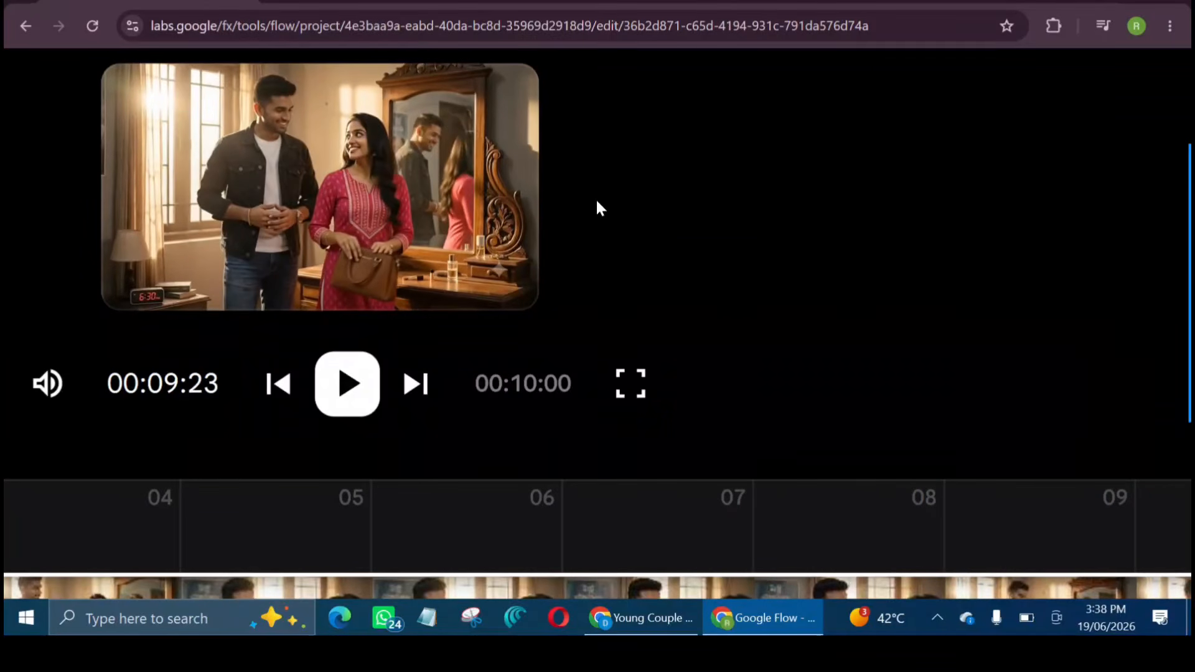
pyautogui.scroll(-5, 596, 198)
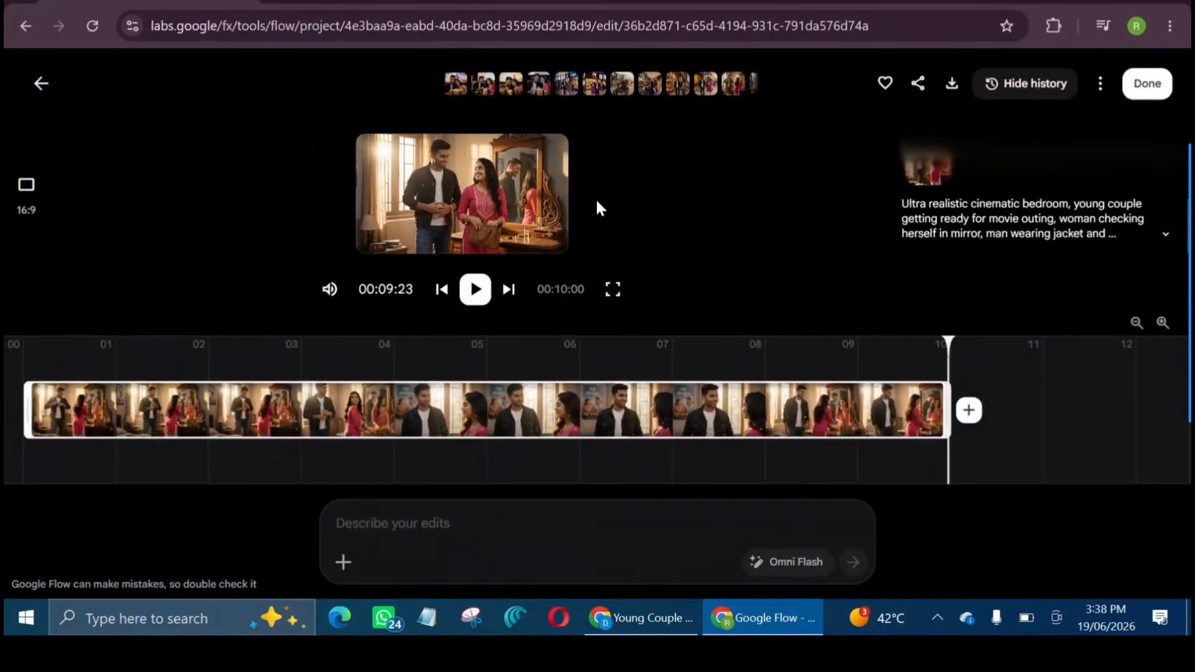
pyautogui.click(952, 86)
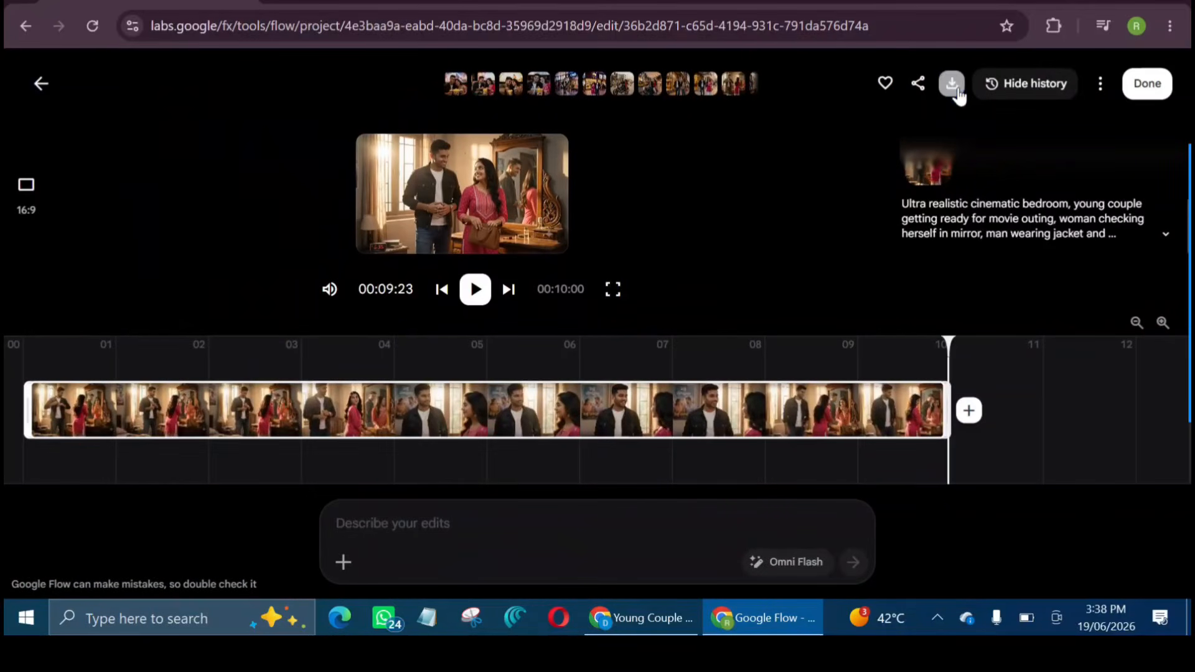
pyautogui.click(41, 82)
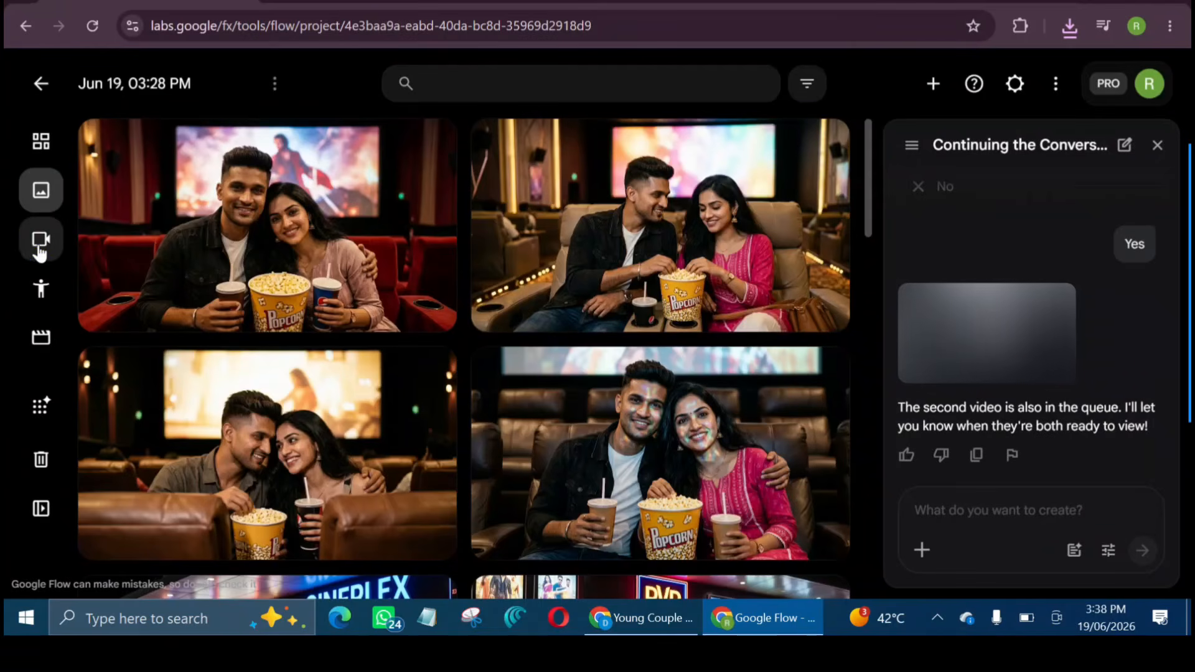
# Show the project's videos and check the download resolution options for the bedroom clip without choosing one
pyautogui.click(40, 247)
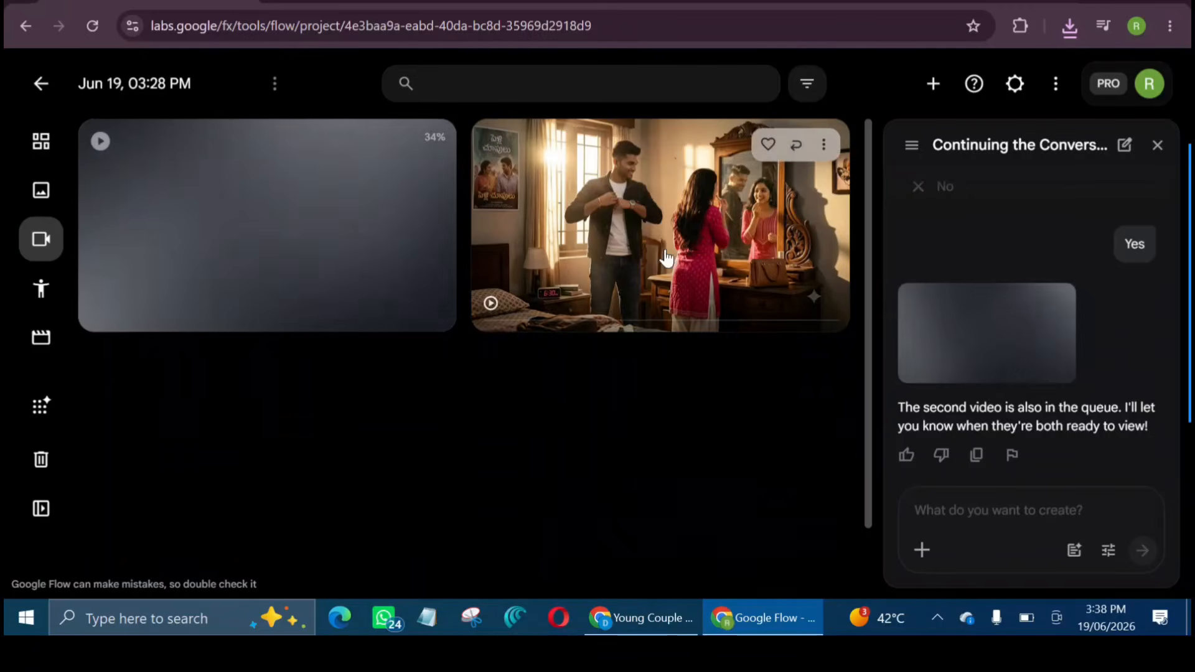
pyautogui.click(823, 144)
pyautogui.click(823, 266)
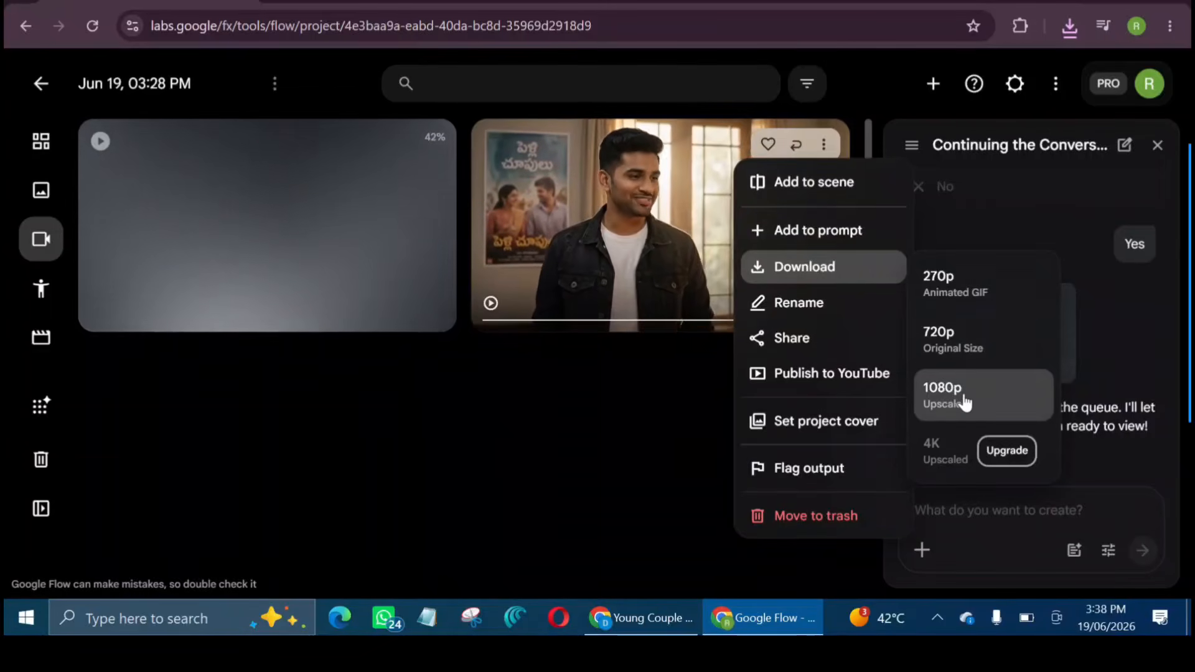
pyautogui.click(435, 404)
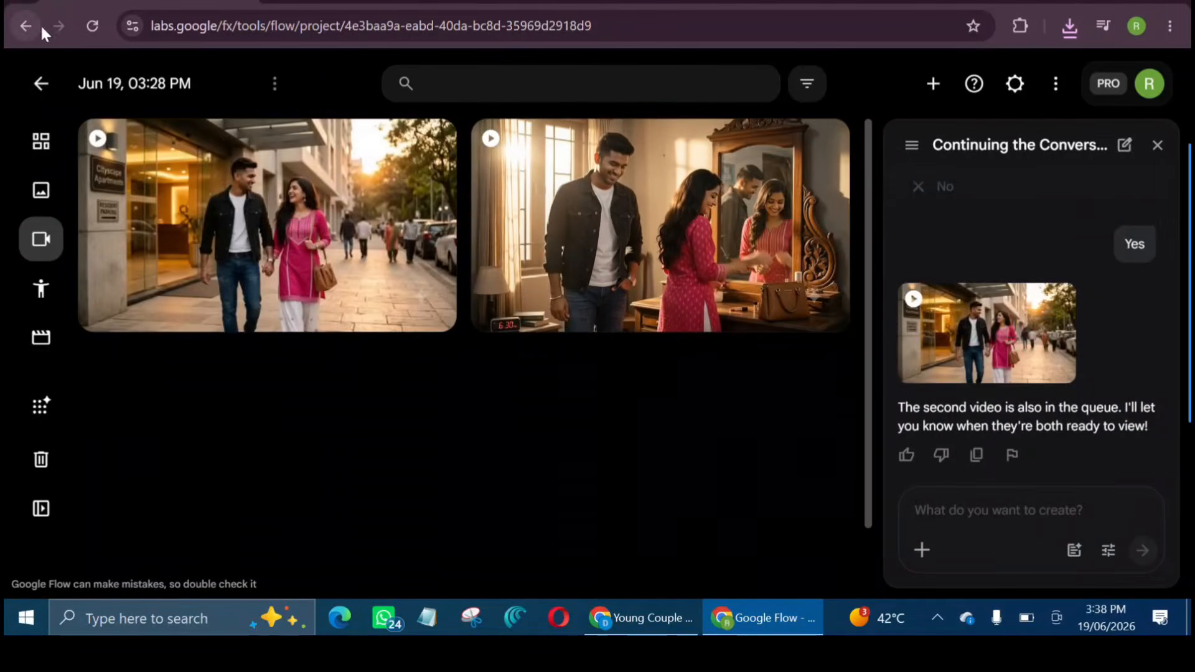
# Open the generated video of the couple walking out of the apartment building and watch it play
pyautogui.click(250, 202)
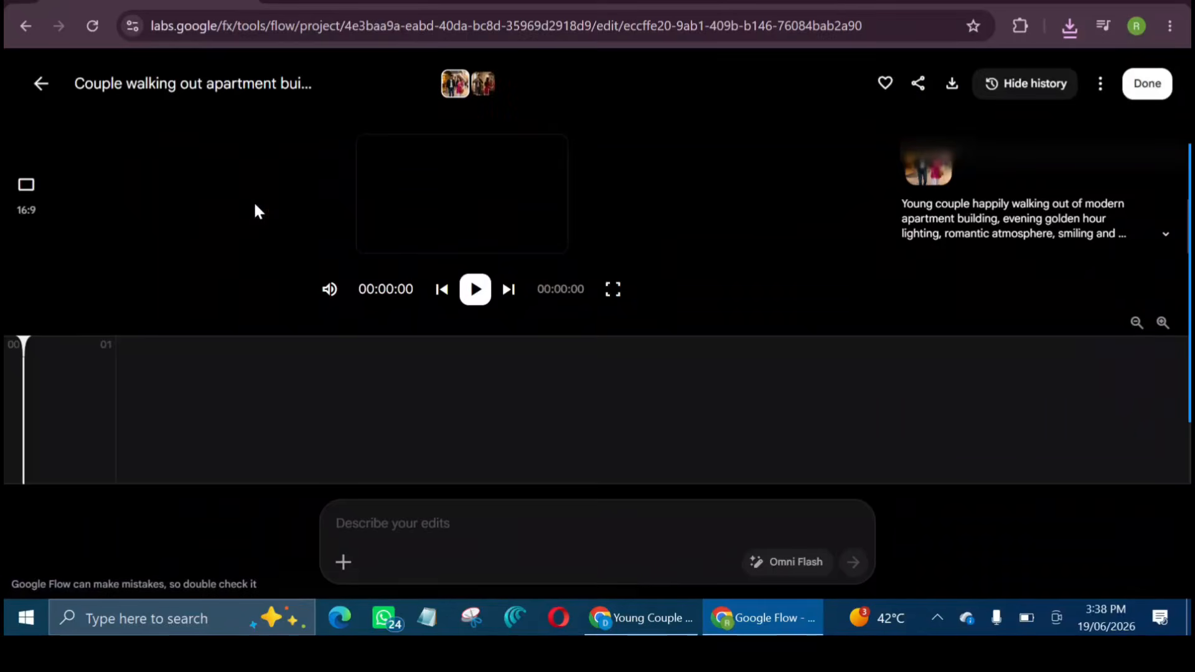
pyautogui.scroll(2, 252, 201)
pyautogui.scroll(3, 255, 204)
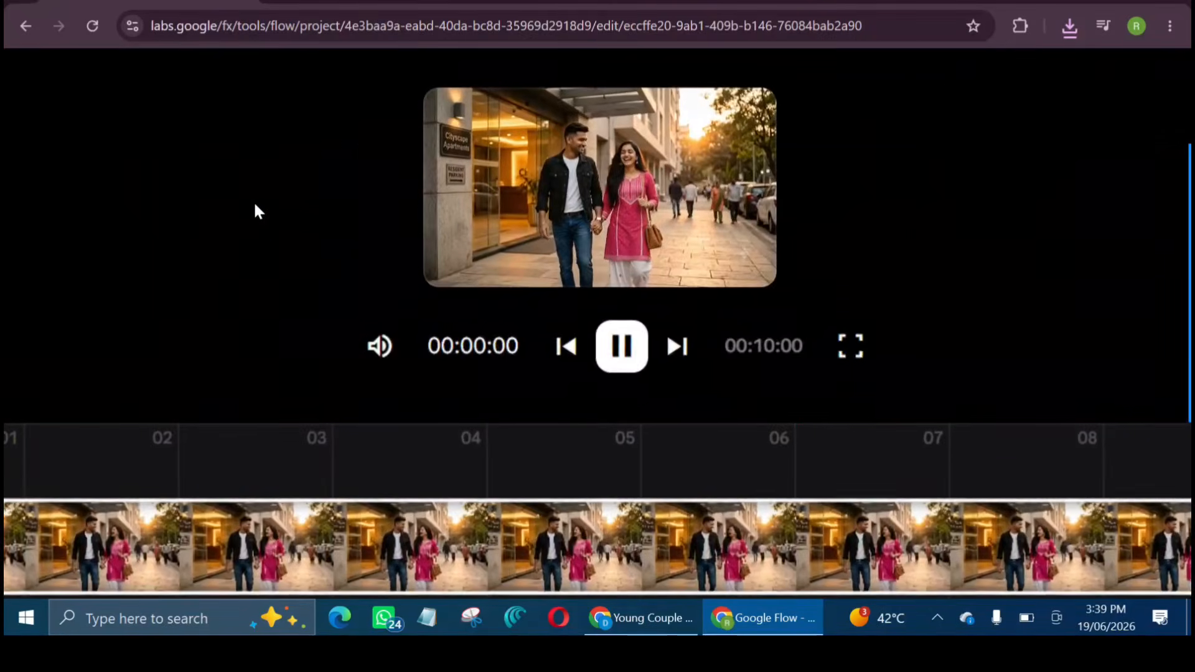
pyautogui.scroll(1, 320, 218)
pyautogui.scroll(1, 320, 224)
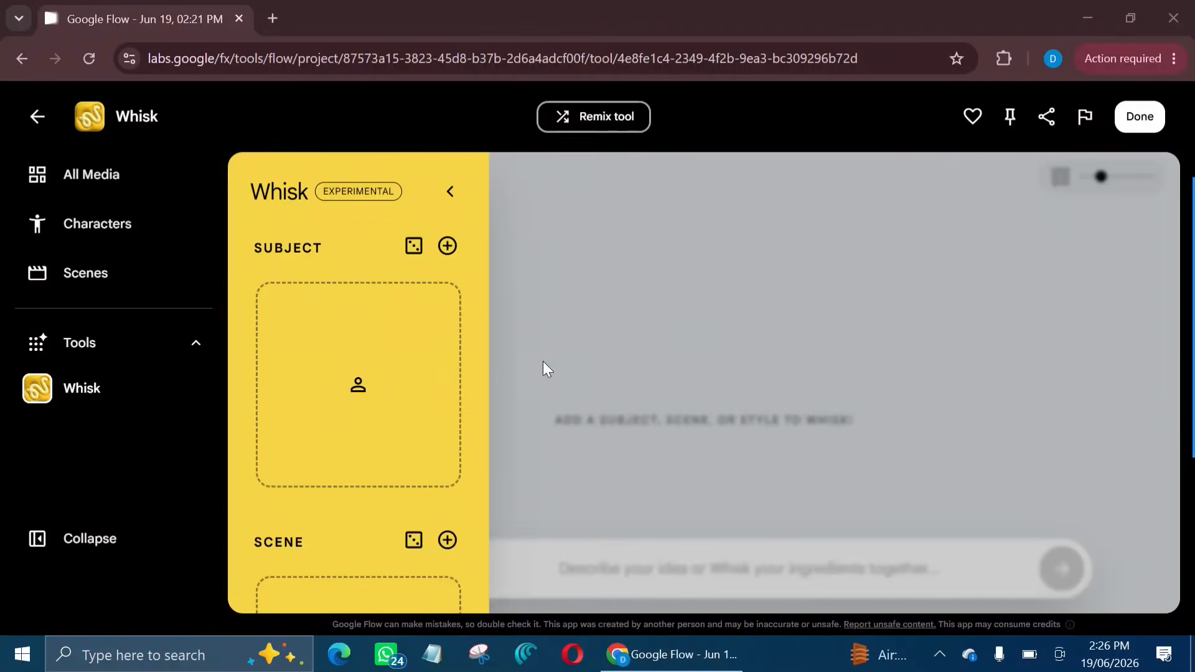
# Upload the photo of the person in the dark green outfit as the first Whisk subject
pyautogui.moveTo(334, 371)
pyautogui.click(367, 439)
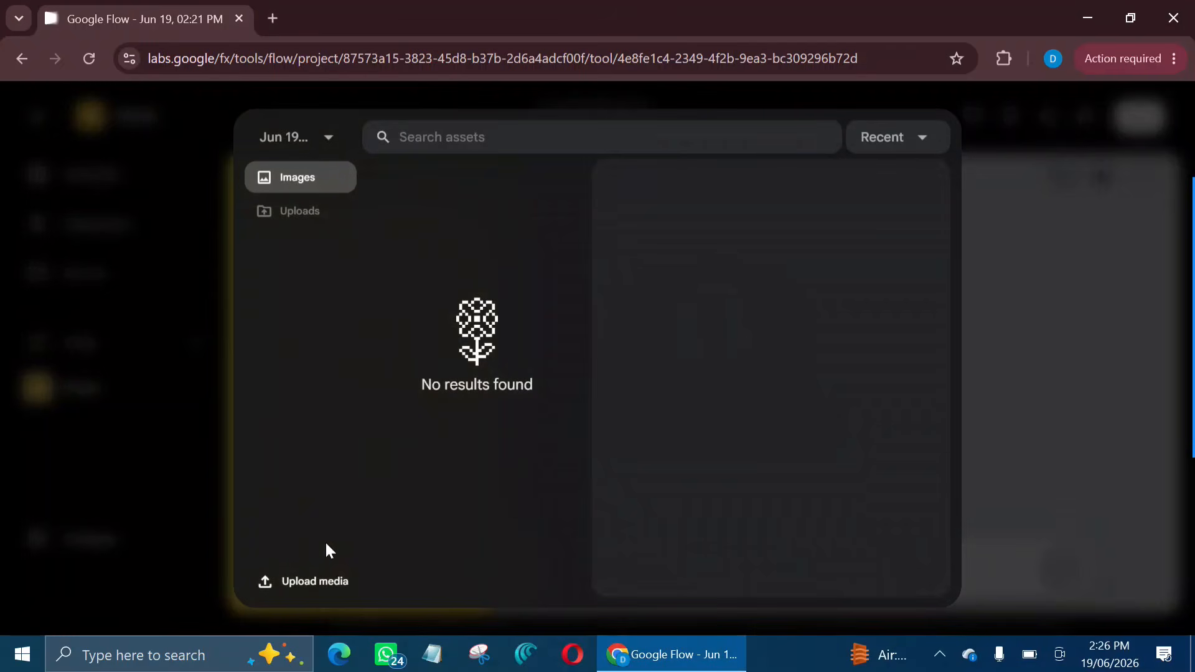
pyautogui.click(327, 579)
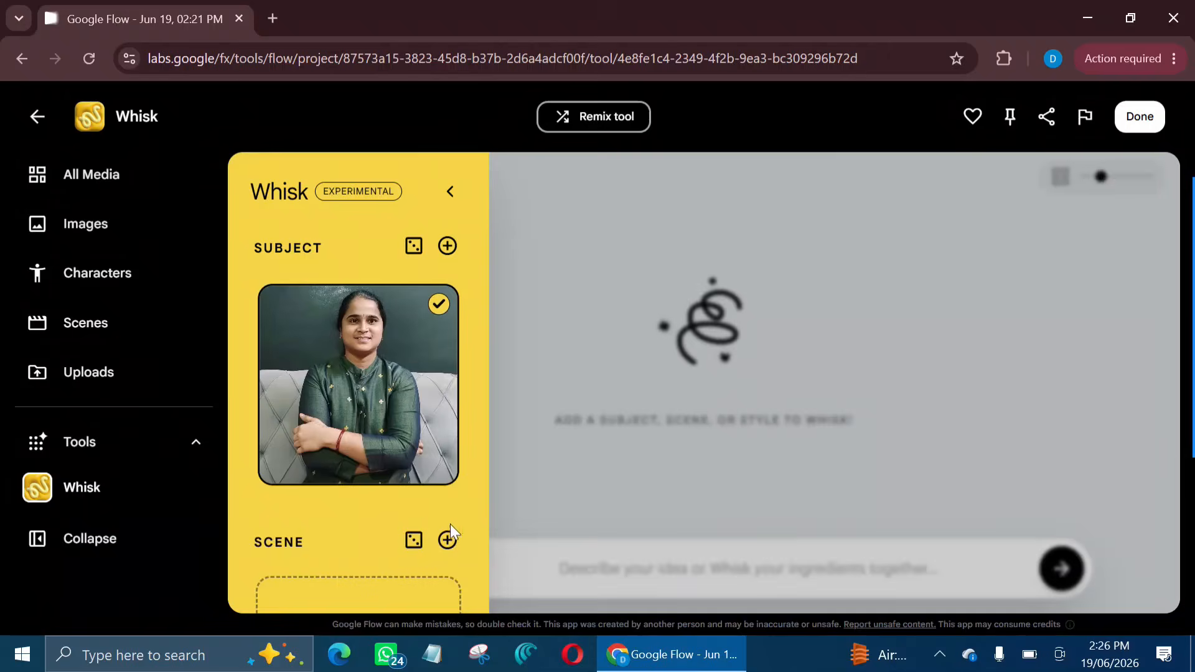
# Add a second Whisk subject using the photo of the man in the white T-shirt and close the ingredients panel
pyautogui.moveTo(397, 368)
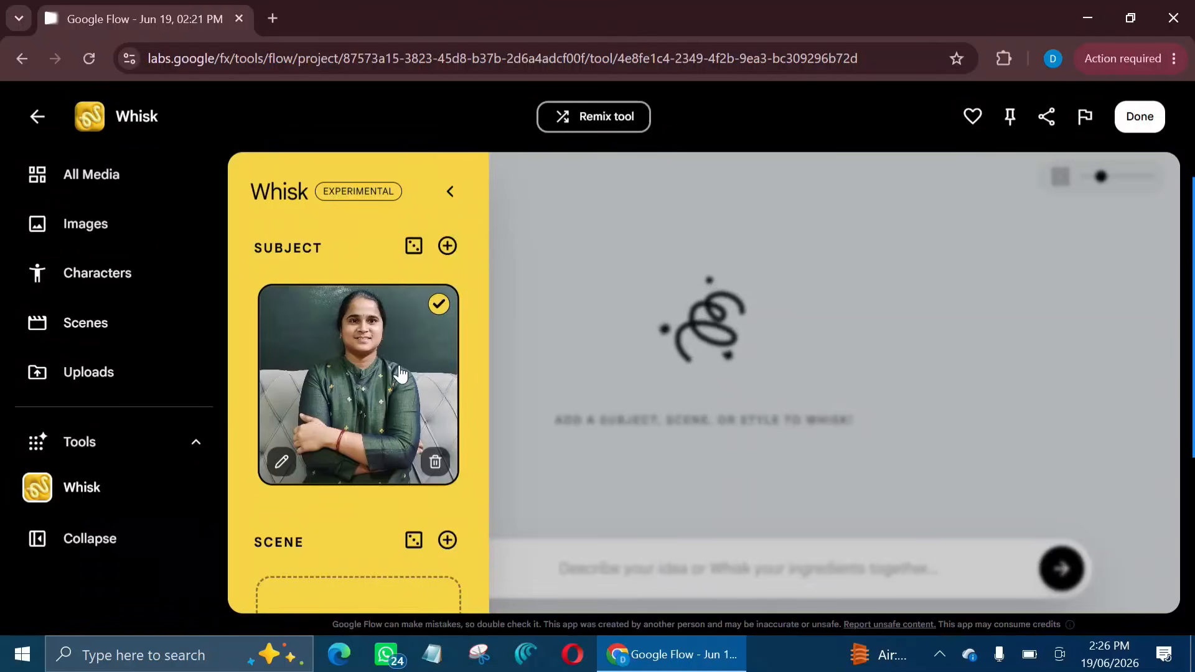
pyautogui.click(447, 247)
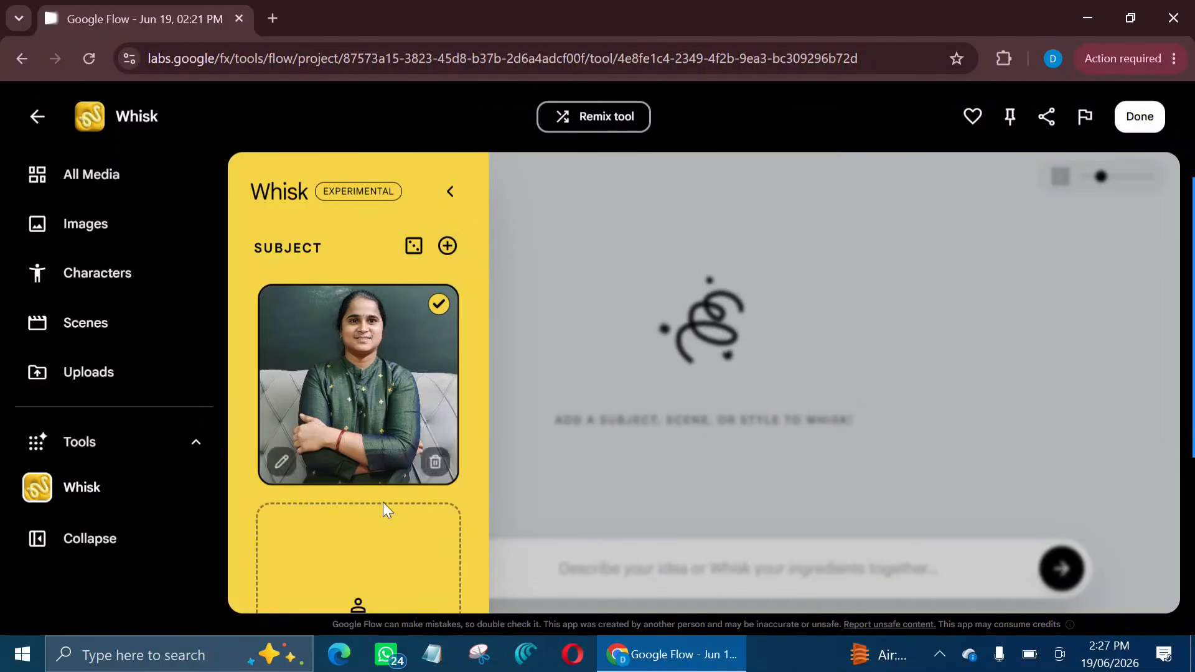
pyautogui.scroll(-4, 382, 504)
pyautogui.click(362, 420)
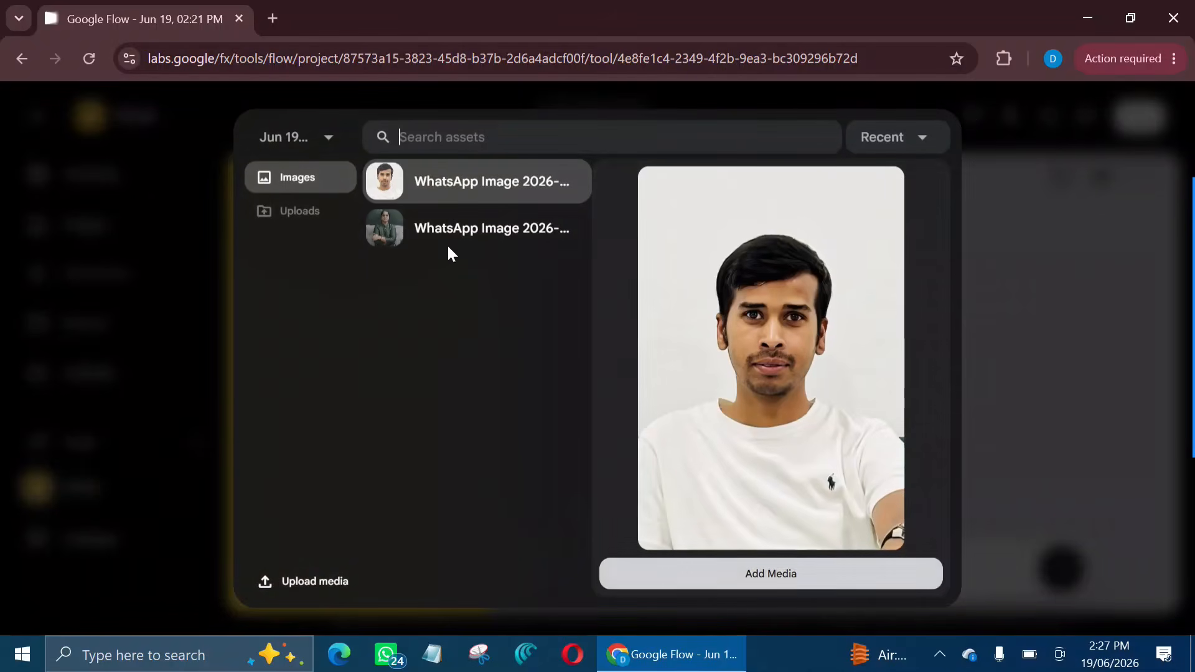
pyautogui.click(680, 577)
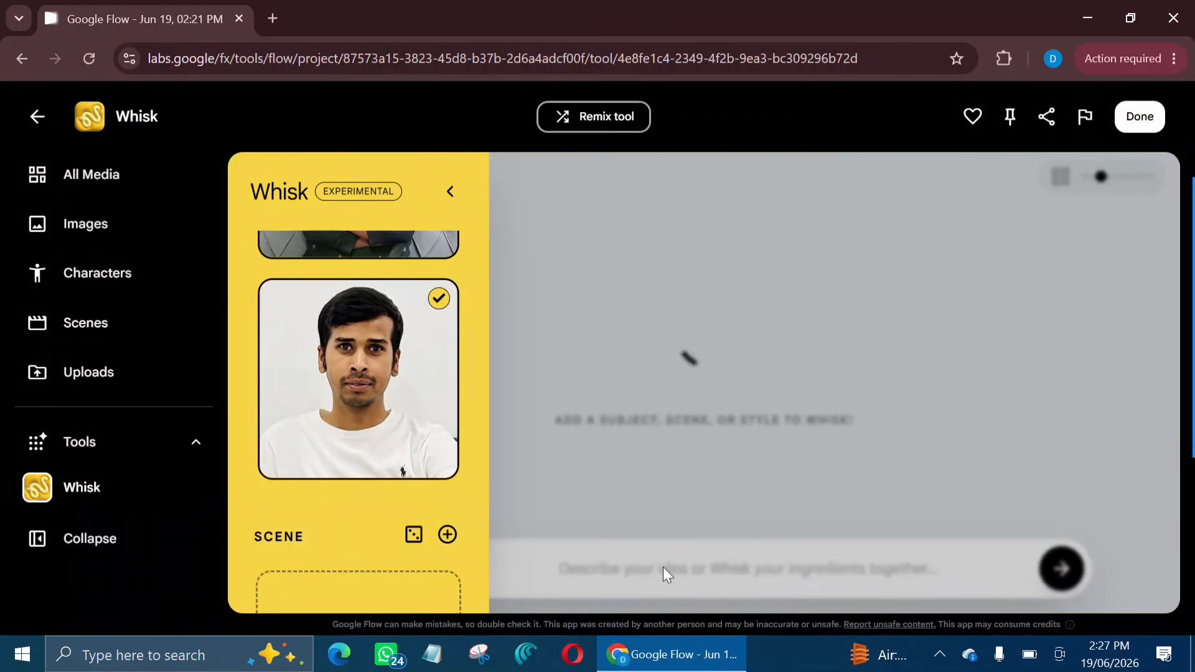
pyautogui.click(674, 465)
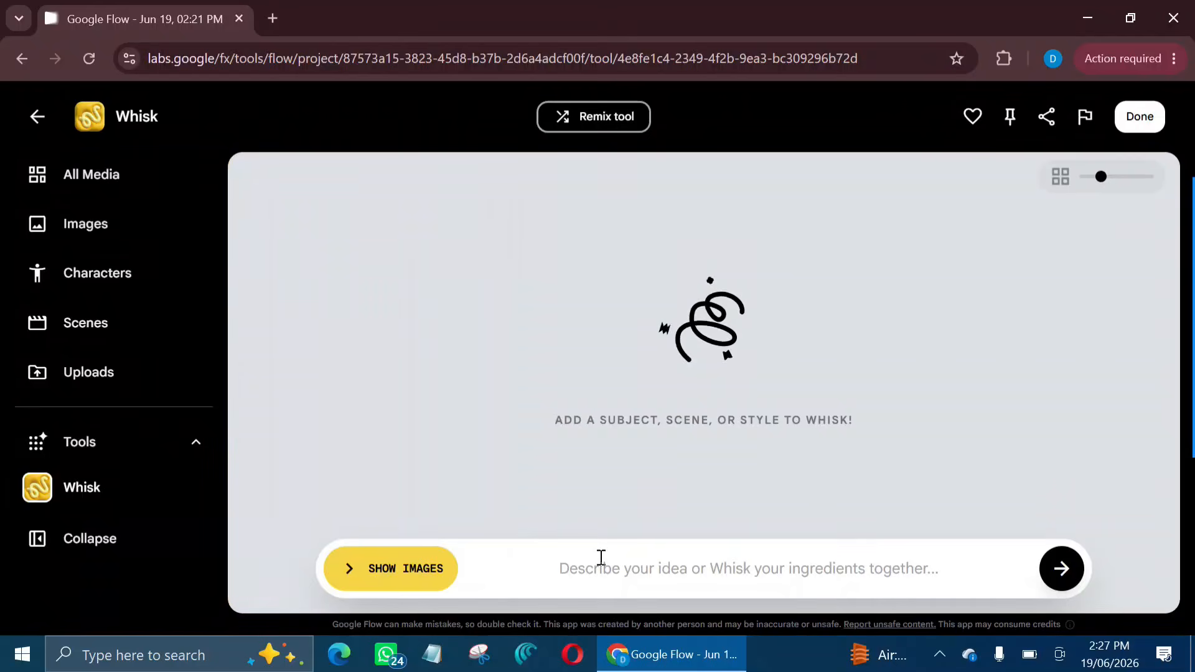